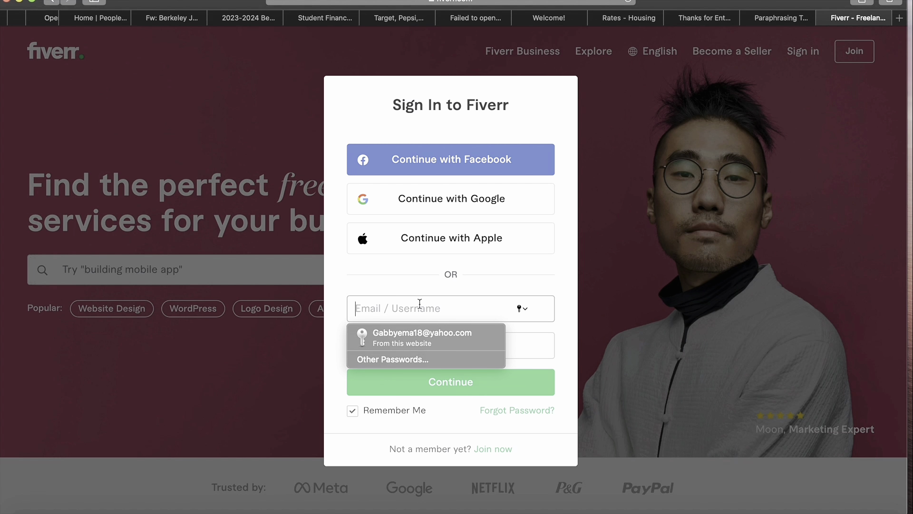
- Start a new Fiverr account sign-up with the user's email address
left_click(488, 449)
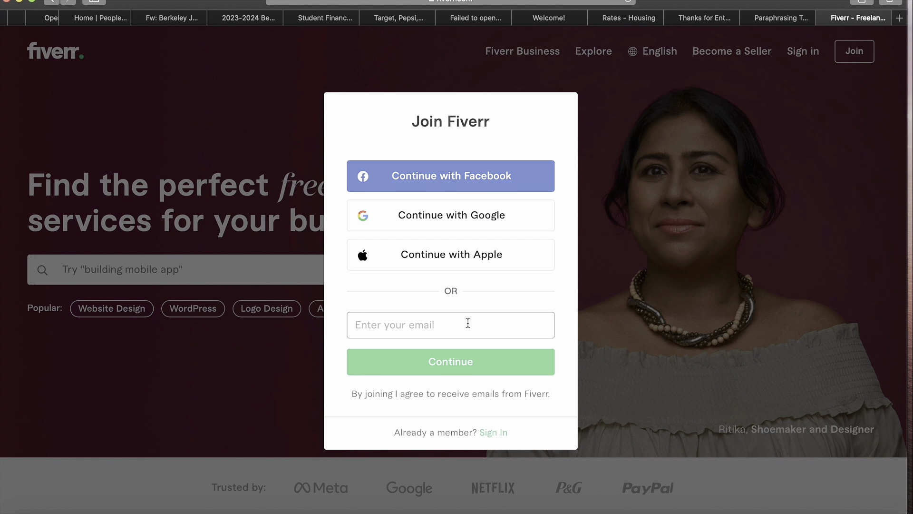
left_click(468, 323)
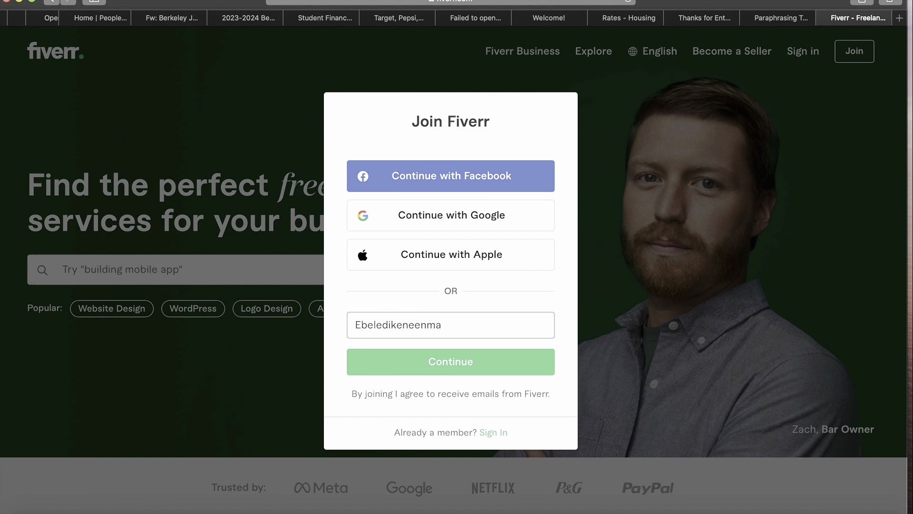
left_click(536, 366)
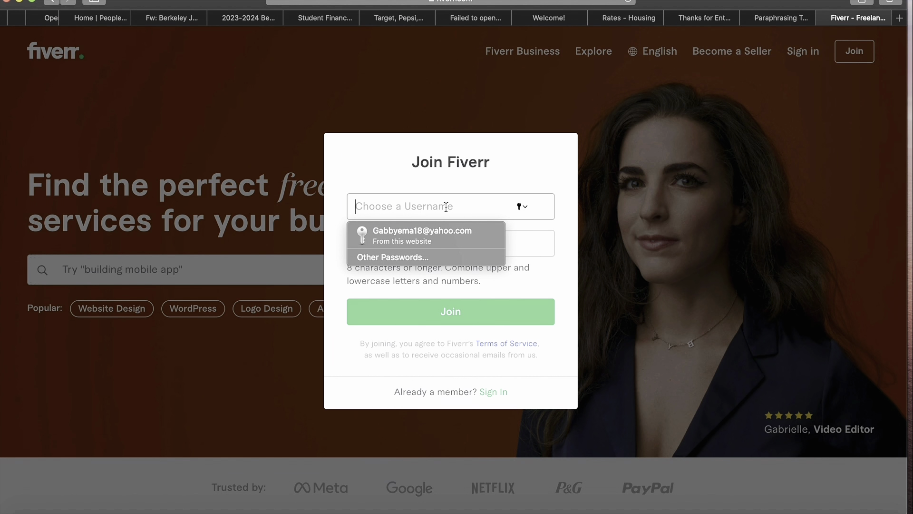
- Choose a username and an account password, then submit the registration
key("BackSpace")
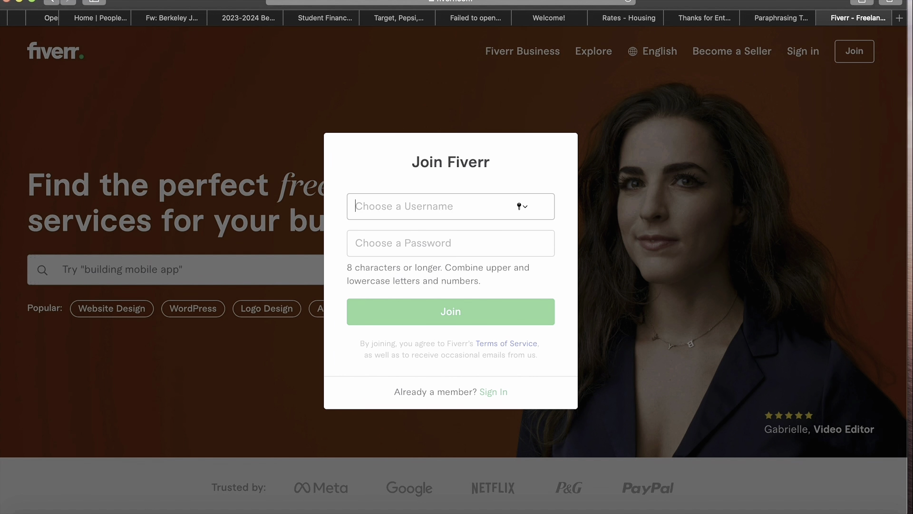
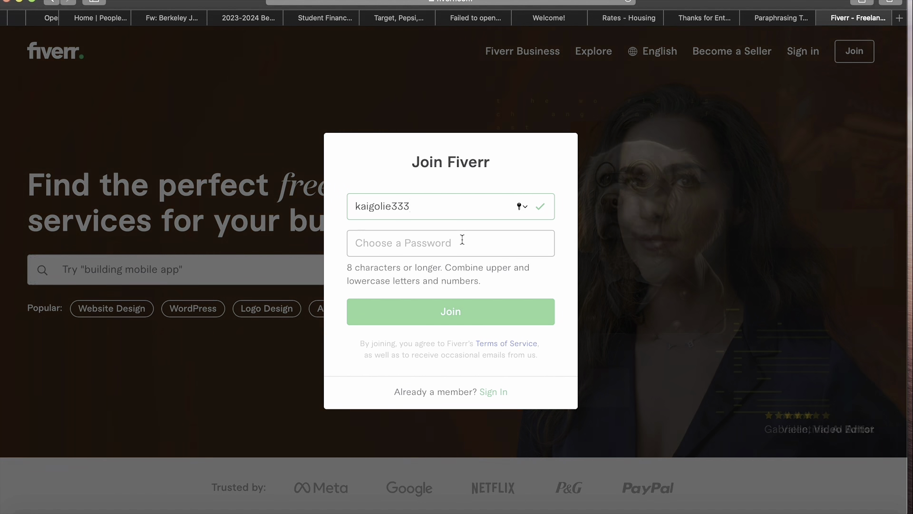
left_click(462, 241)
type("•••••")
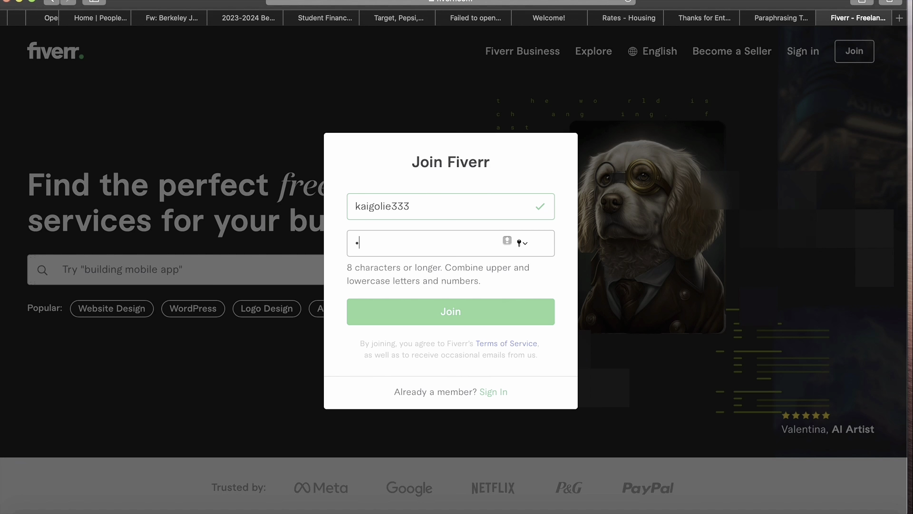
type("••")
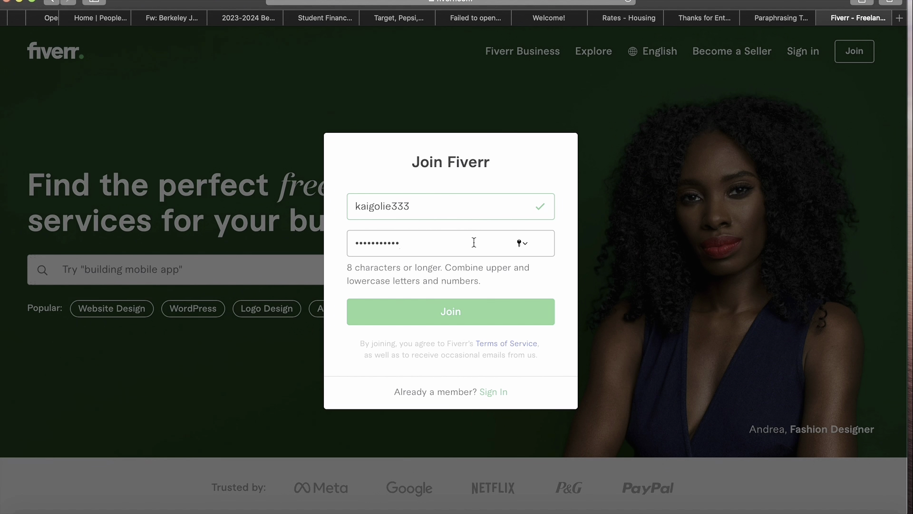
left_click(475, 312)
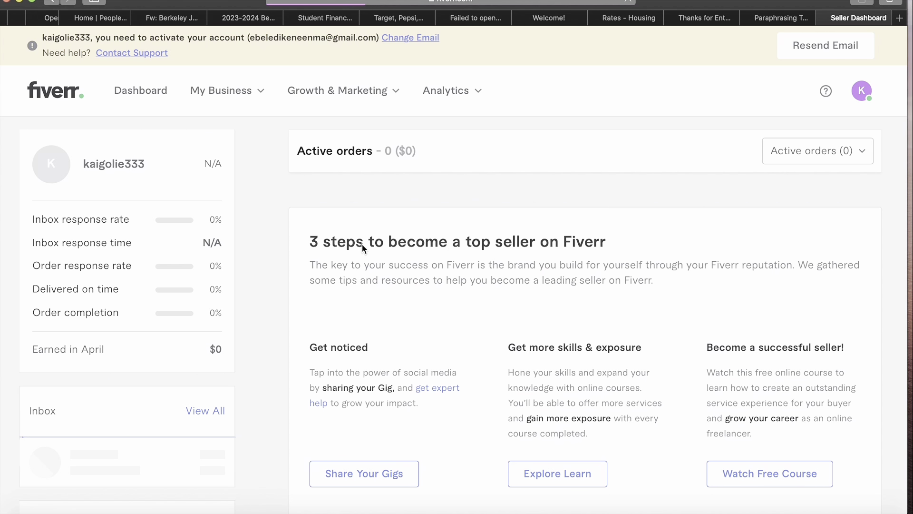
- Scroll through the new Seller Dashboard to review its active orders, performance rates and earnings
scroll(326, 238, "down", 2)
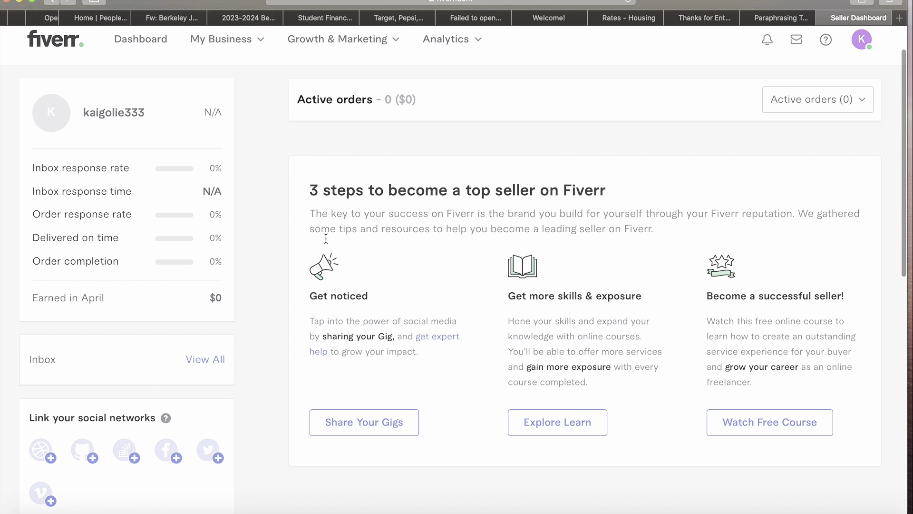
scroll(325, 237, "up", 2)
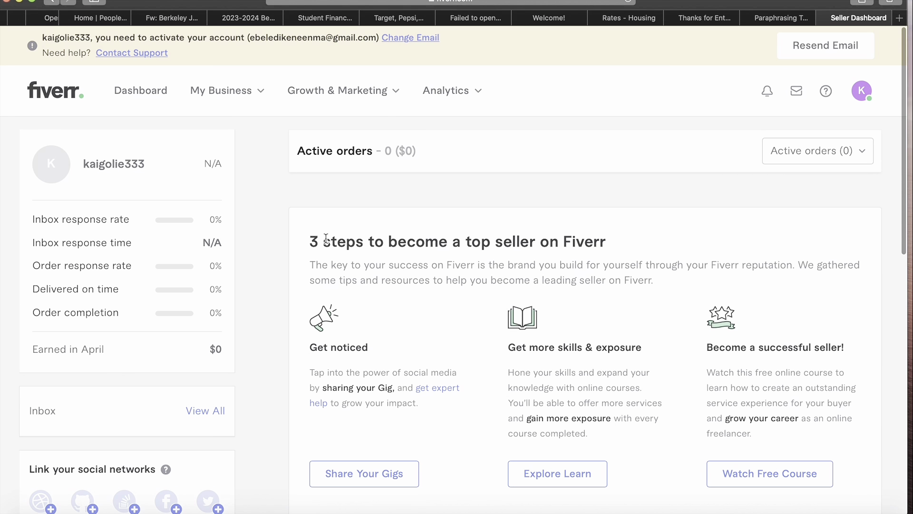
scroll(326, 238, "down", 3)
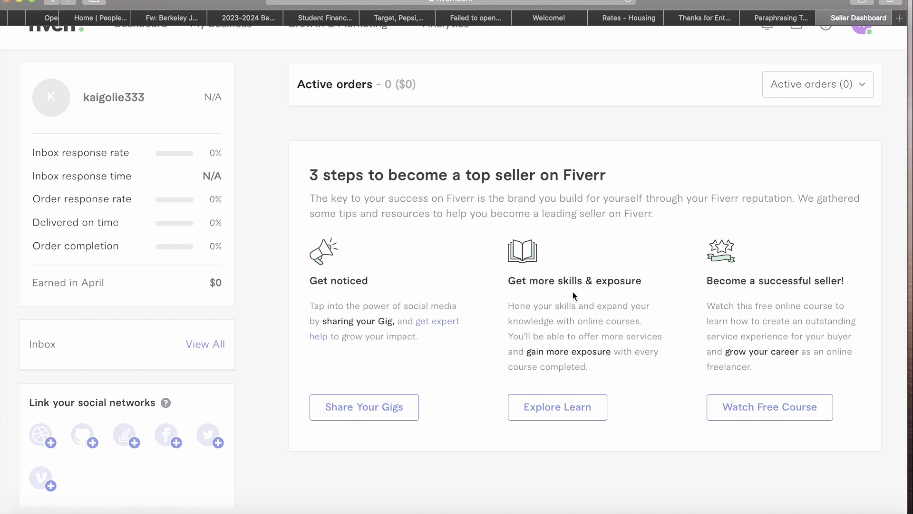
scroll(600, 285, "up", 3)
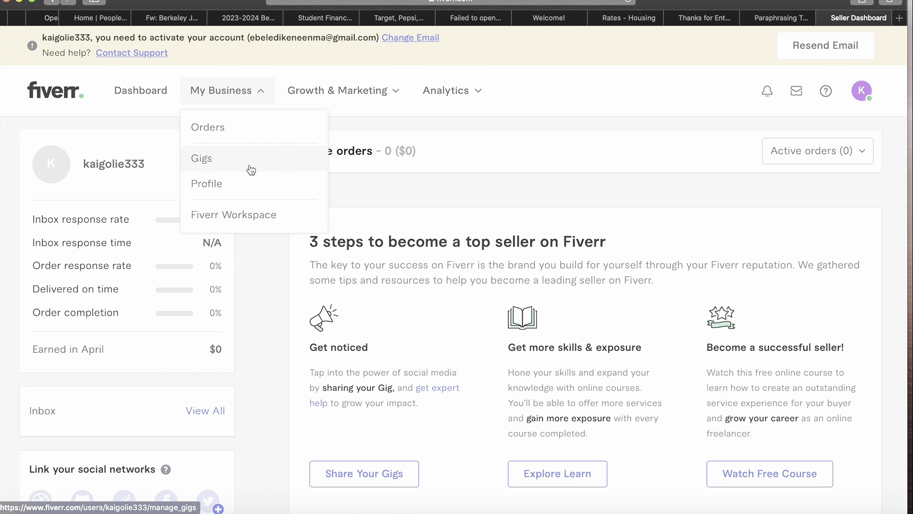
- Go to Gigs under My Business, look over the Start Selling page, and choose Become a Seller
left_click(249, 166)
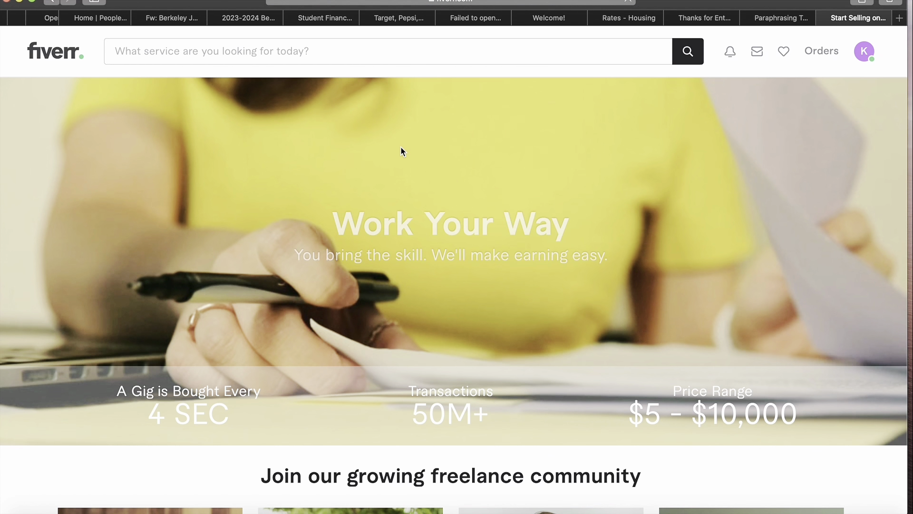
scroll(400, 146, "down", 5)
scroll(401, 147, "down", 1)
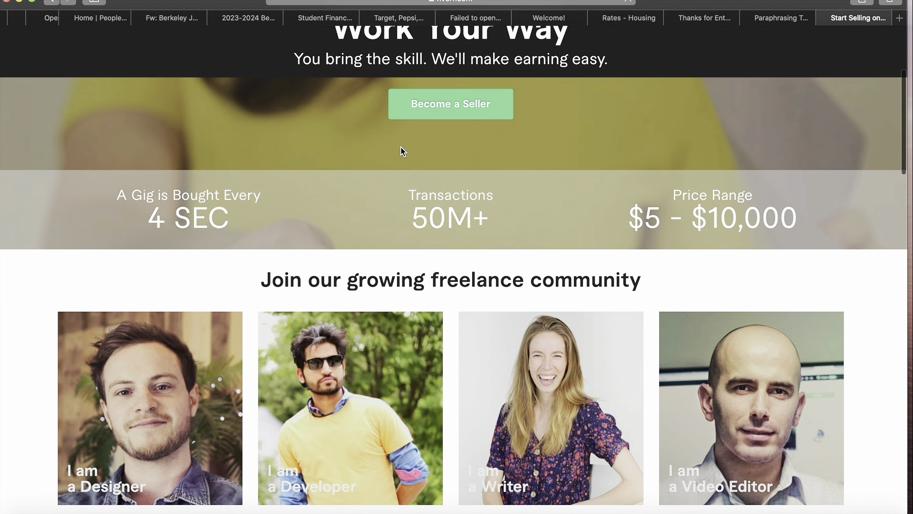
scroll(401, 147, "up", 5)
scroll(401, 146, "down", 12)
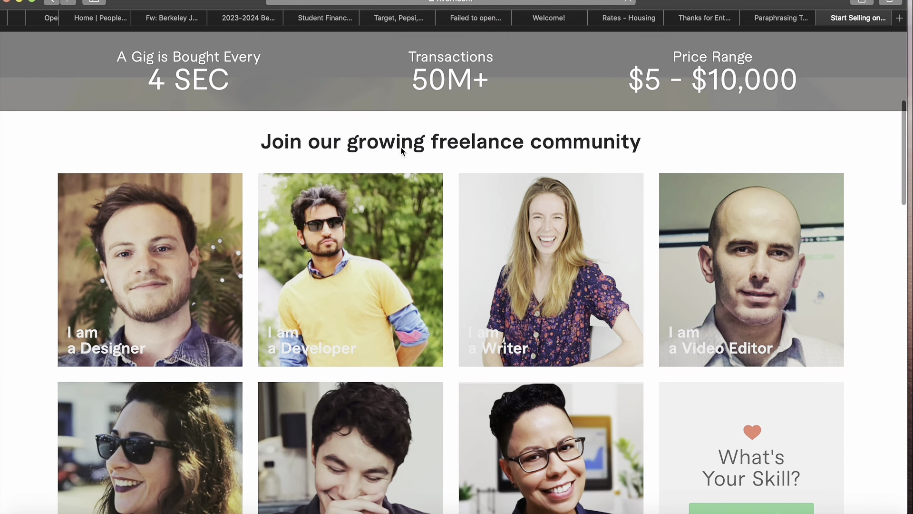
scroll(401, 147, "down", 5)
scroll(401, 147, "up", 2)
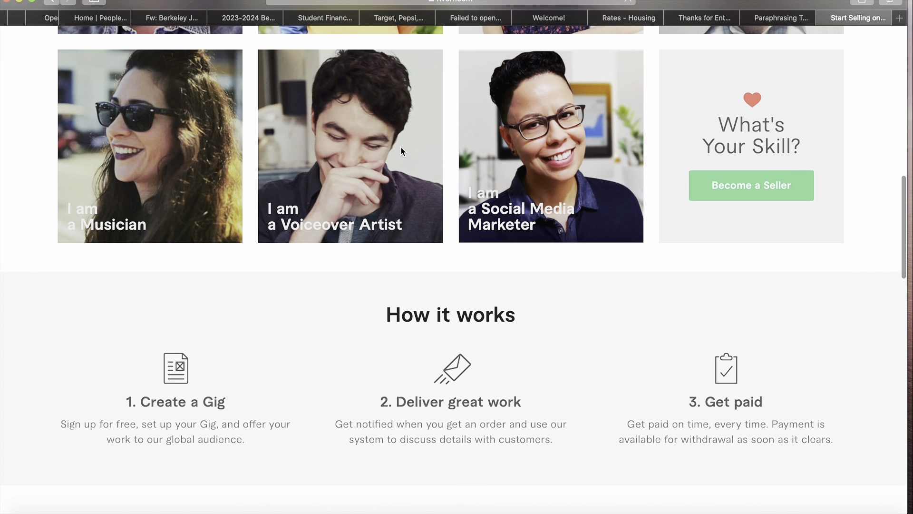
left_click(765, 233)
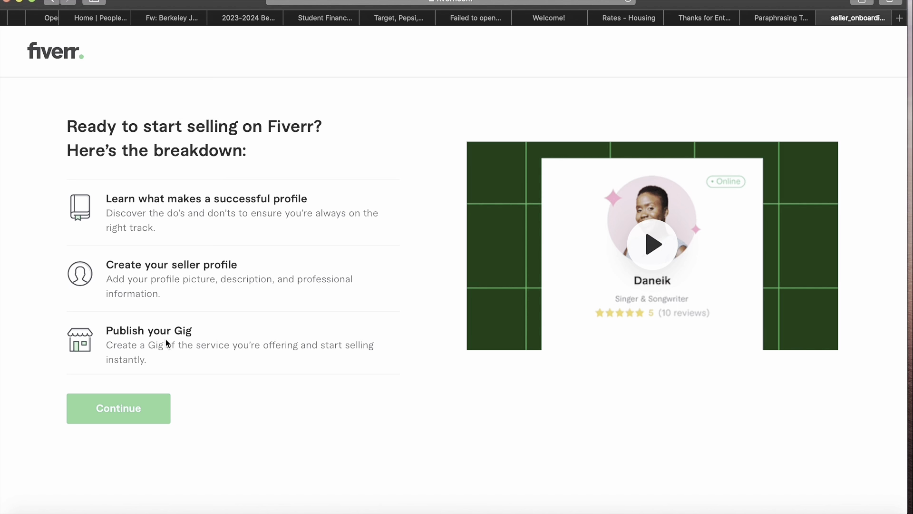
- Continue past the successful-profile tips and things-to-avoid pages to the Personal Info form
left_click(150, 407)
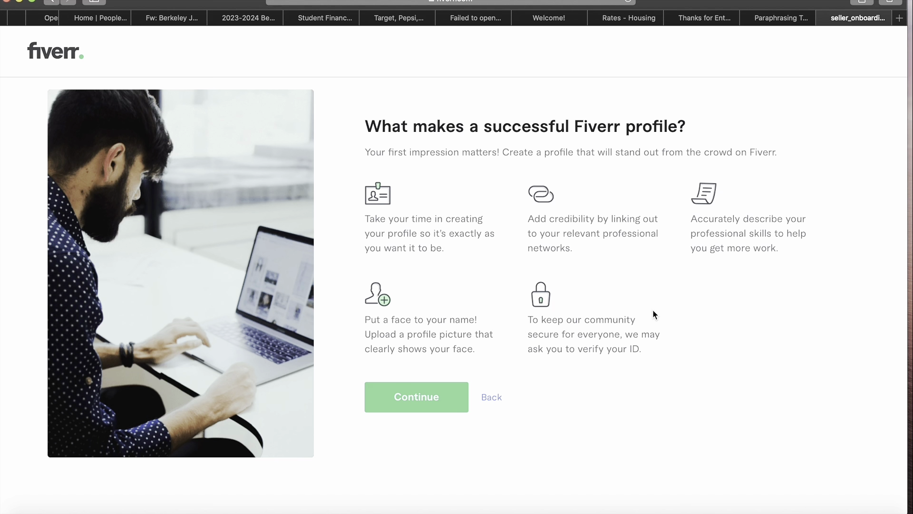
left_click(424, 402)
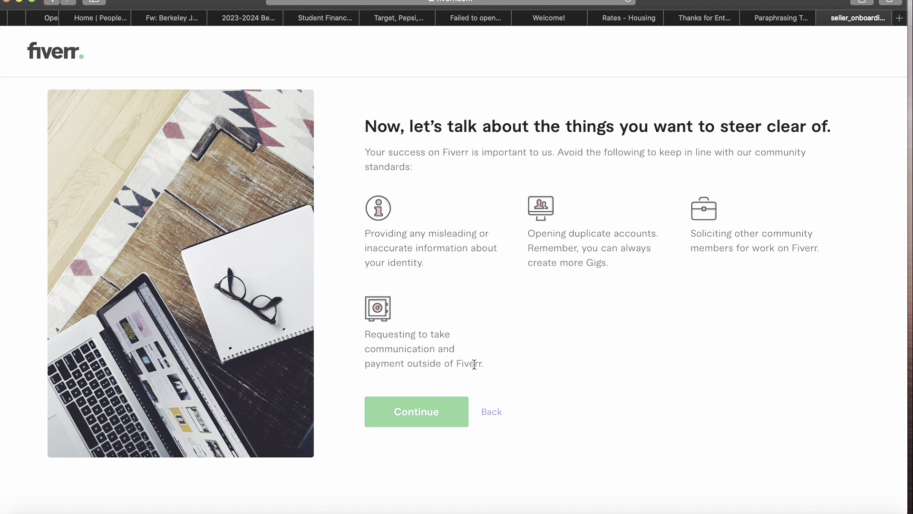
left_click(427, 422)
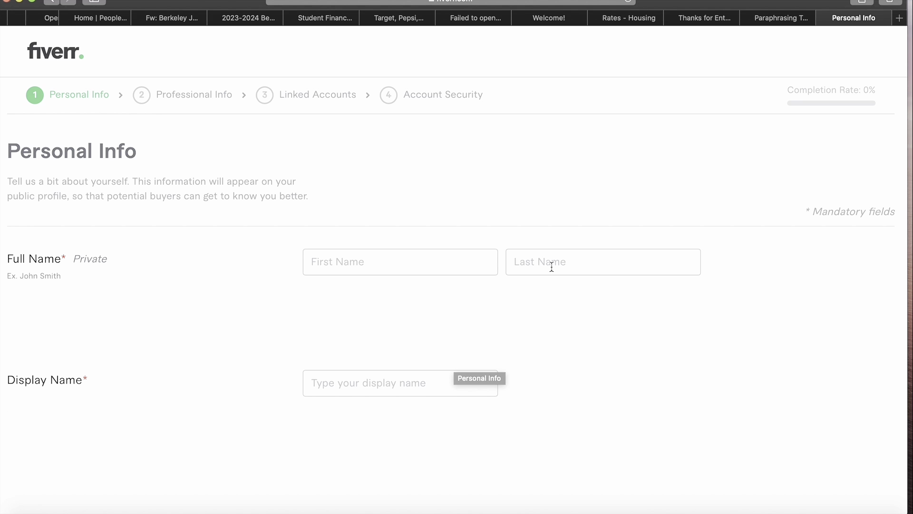
- Enter a first-name initial and the user's last name in the Full Name fields
left_click(447, 257)
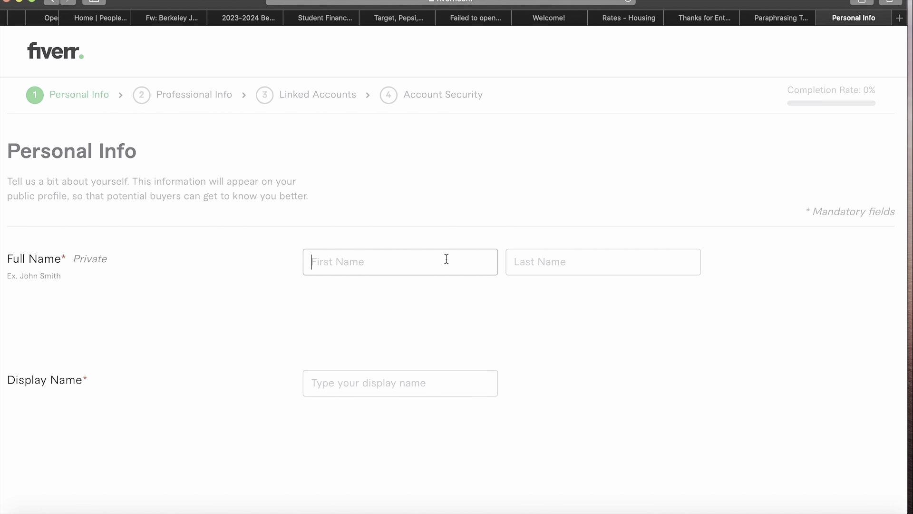
left_click(594, 272)
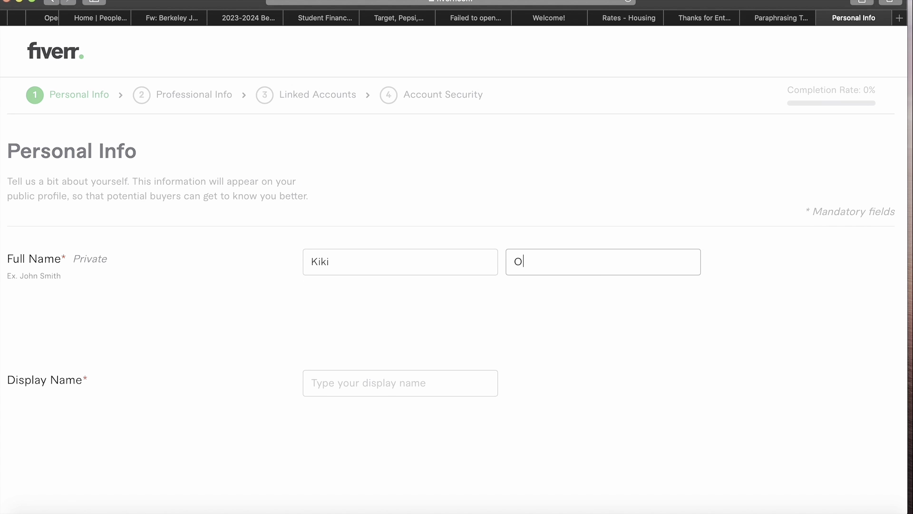
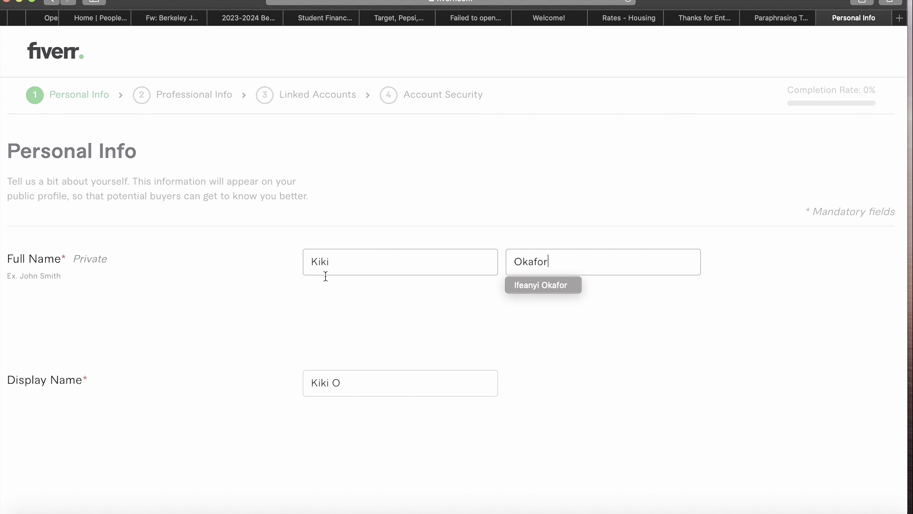
- Change the first name to the user's new first name and move down past Display Name
left_click(343, 258)
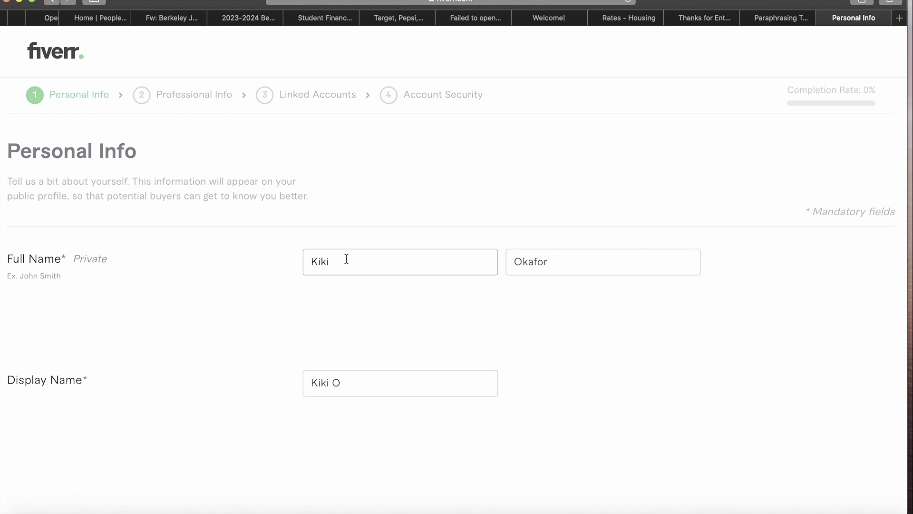
key("BackSpace")
key("BackSpace")
left_click(393, 385)
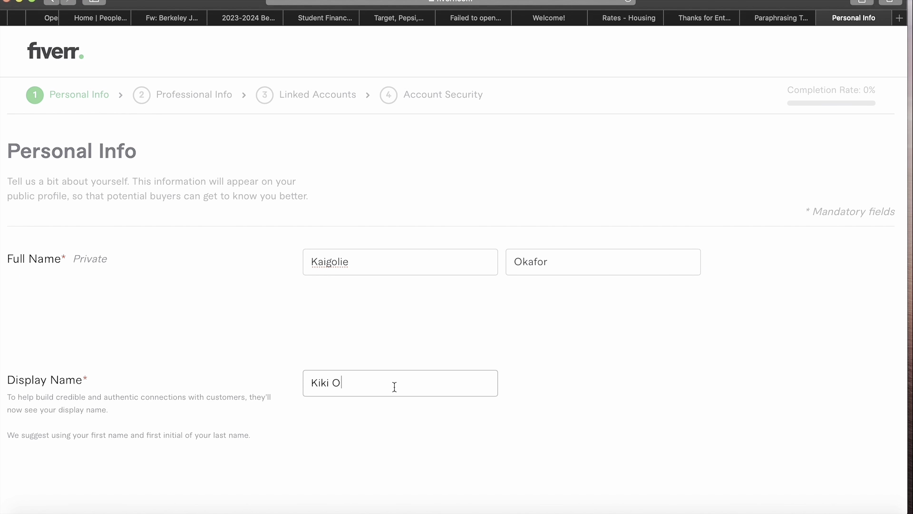
scroll(395, 386, "down", 1)
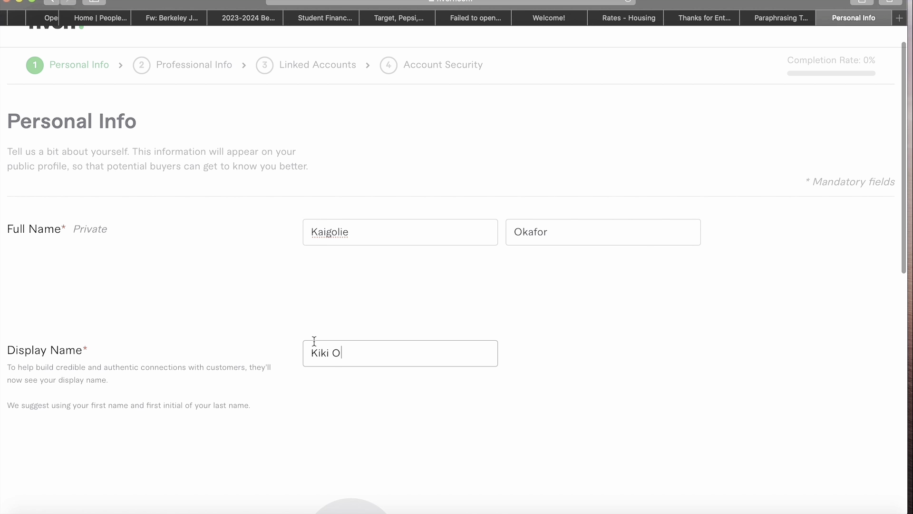
scroll(326, 347, "down", 6)
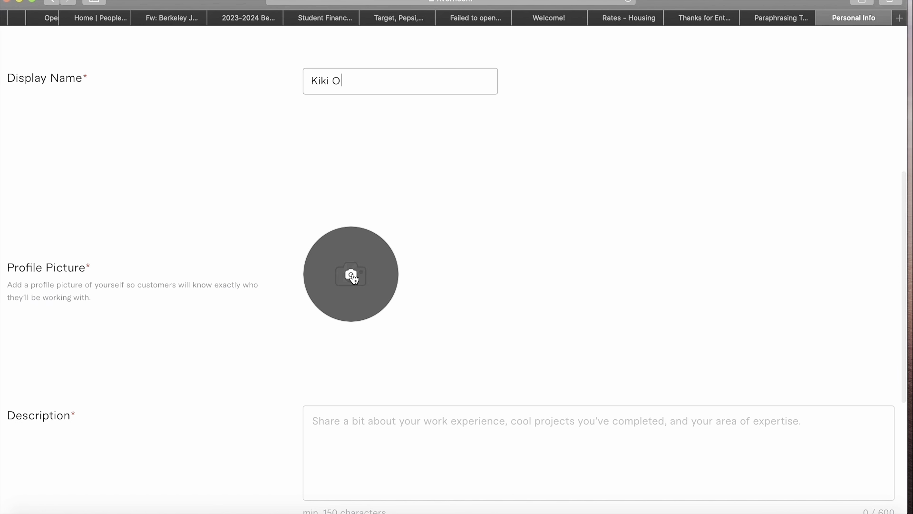
- Write 'I love to make voice overs, blah, blah , blah' in the Description box
scroll(520, 341, "down", 4)
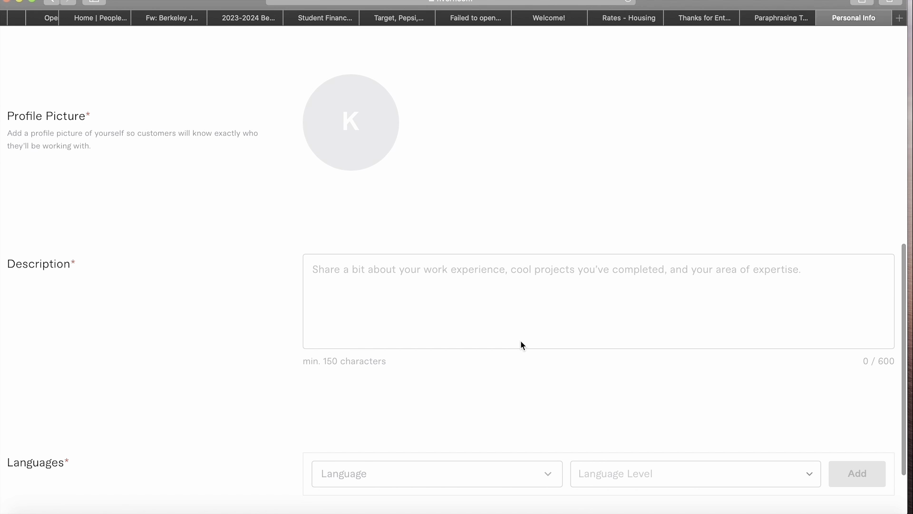
left_click(392, 293)
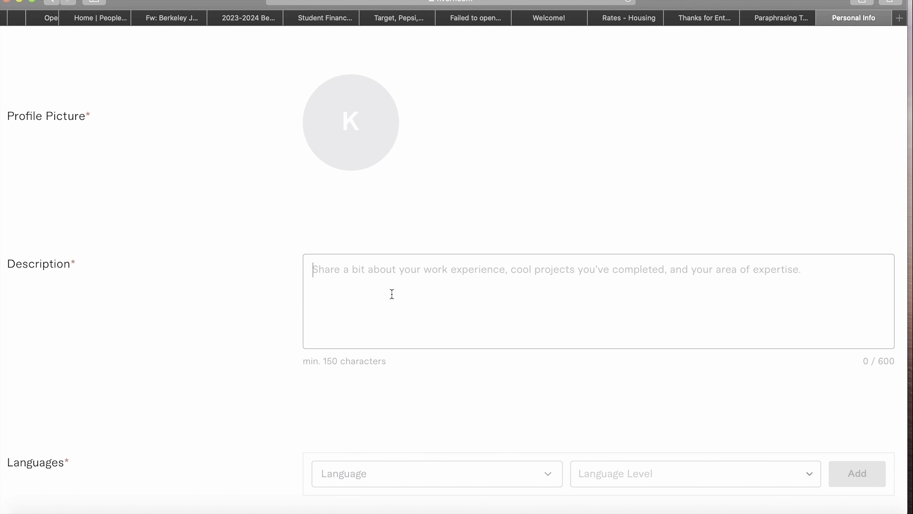
type("I ")
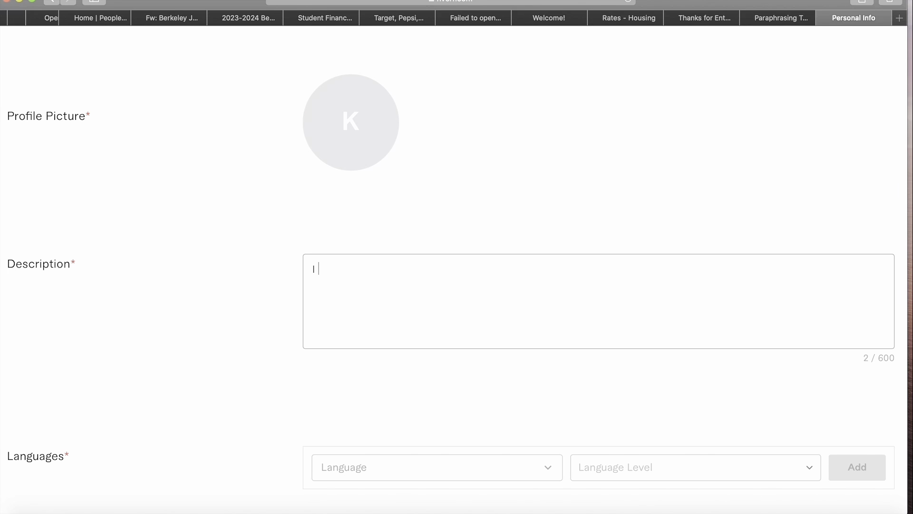
type("love to make voice")
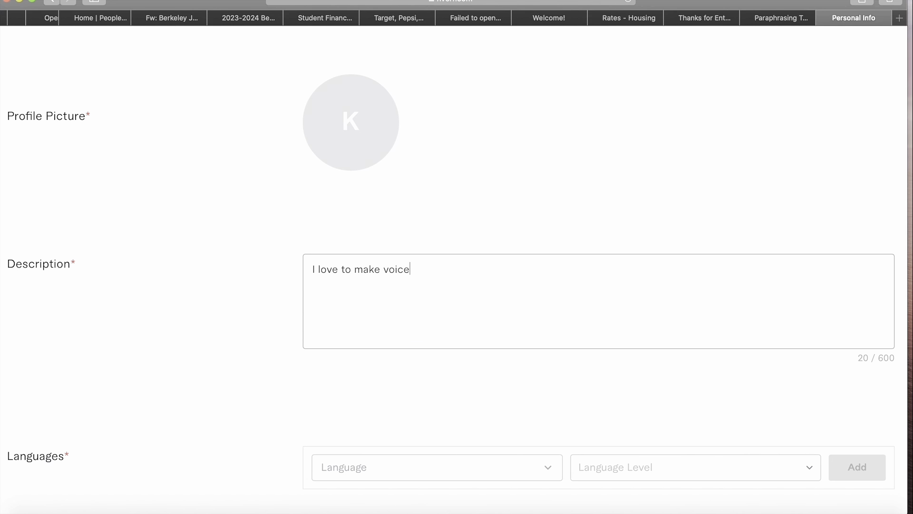
type(" overs")
key("BackSpace")
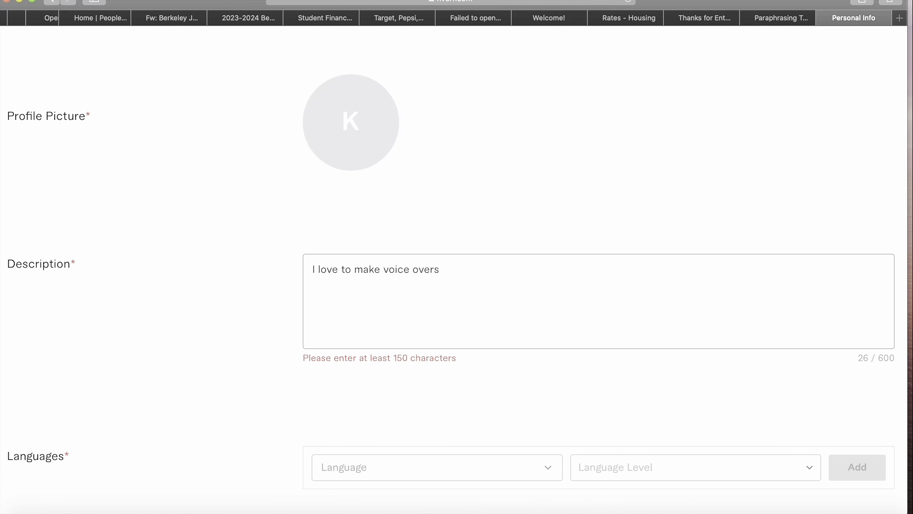
type(", blah")
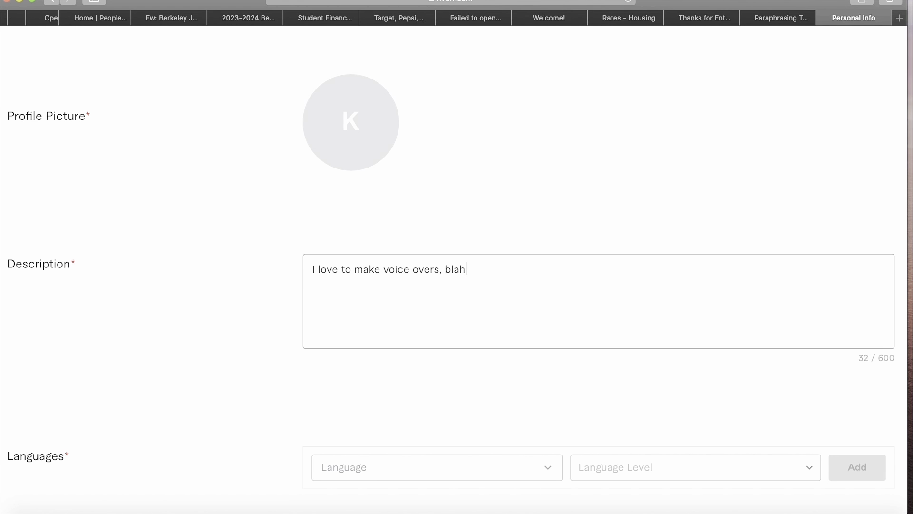
type(", blah , blah")
scroll(394, 298, "down", 3)
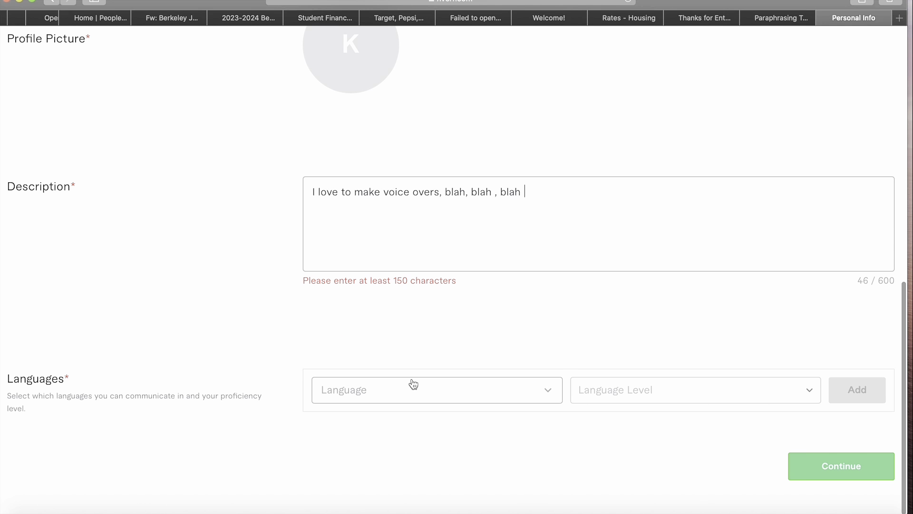
left_click_drag(526, 192, 487, 194)
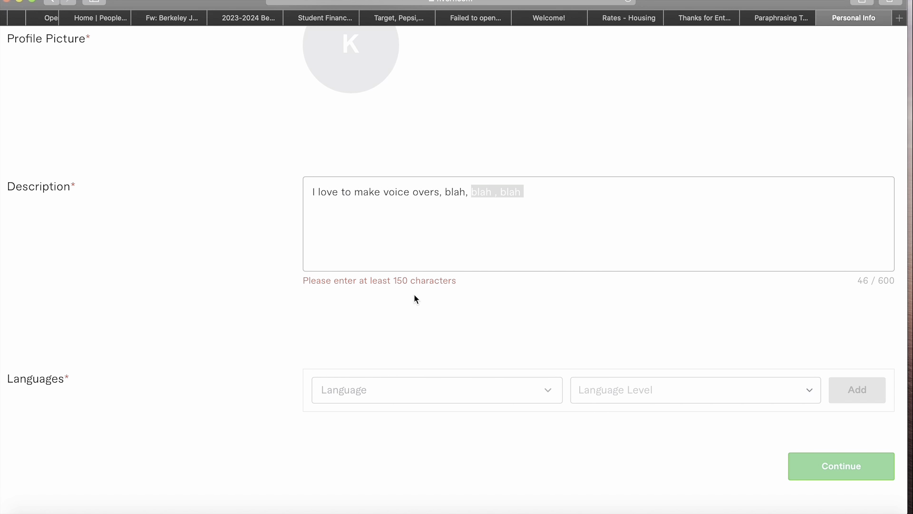
left_click(552, 191)
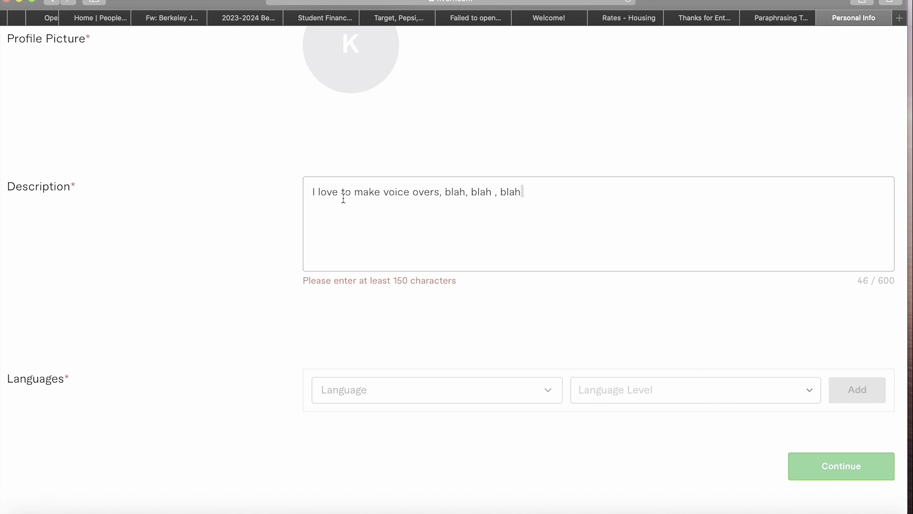
- Clear the Description and type a self-introduction: name, broadcast journalist, voice over artiste and content writer
triple_click(369, 190)
key("BackSpace")
type("My ")
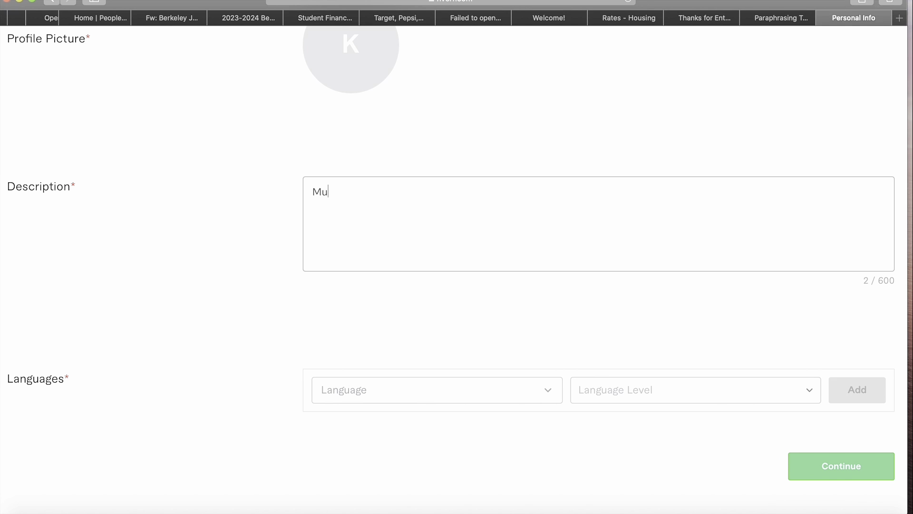
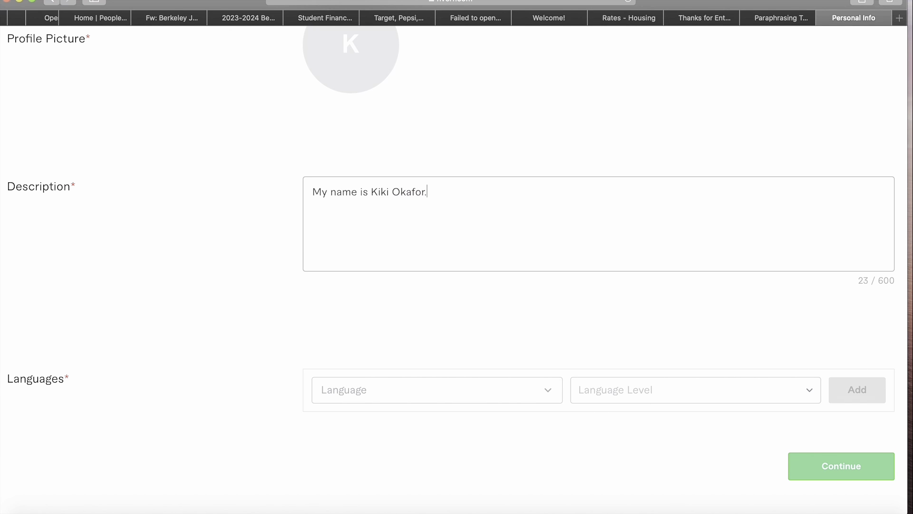
type(" I am a B")
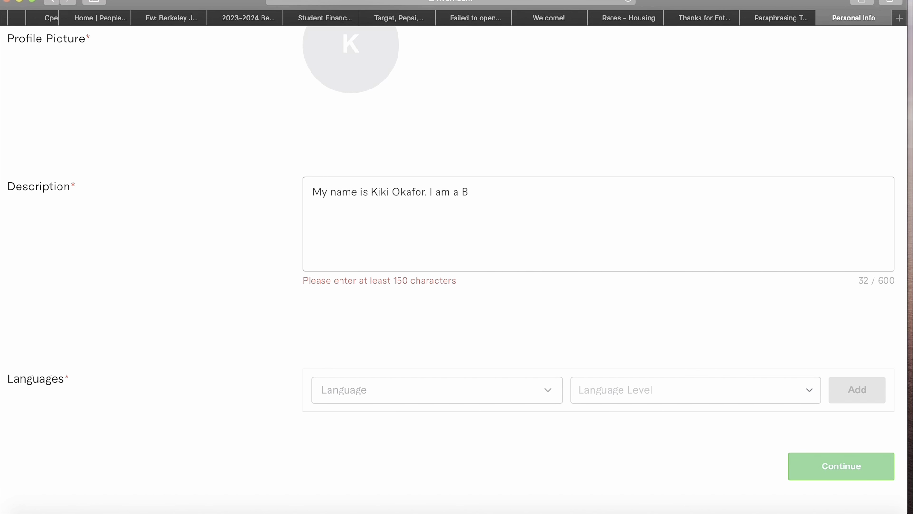
key("BackSpace")
type("bro")
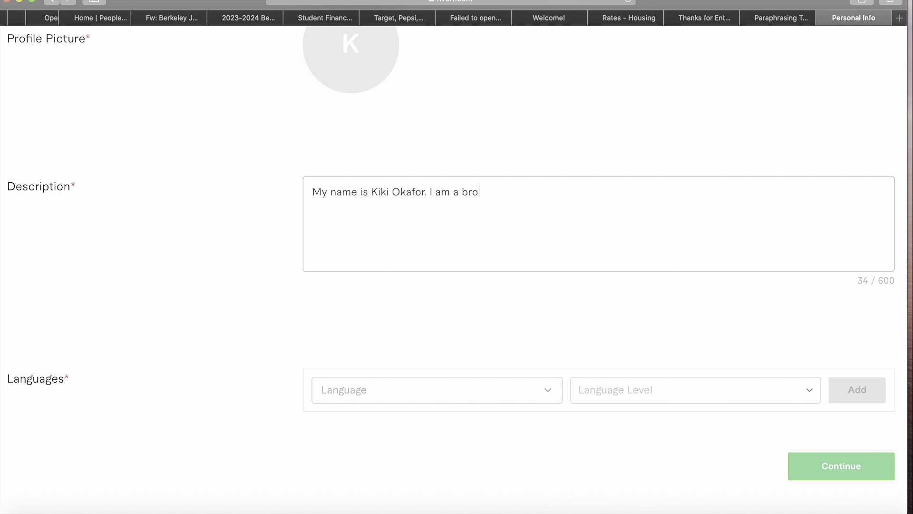
type("adcast journa")
key("BackSpace")
type("ist, voice over ar")
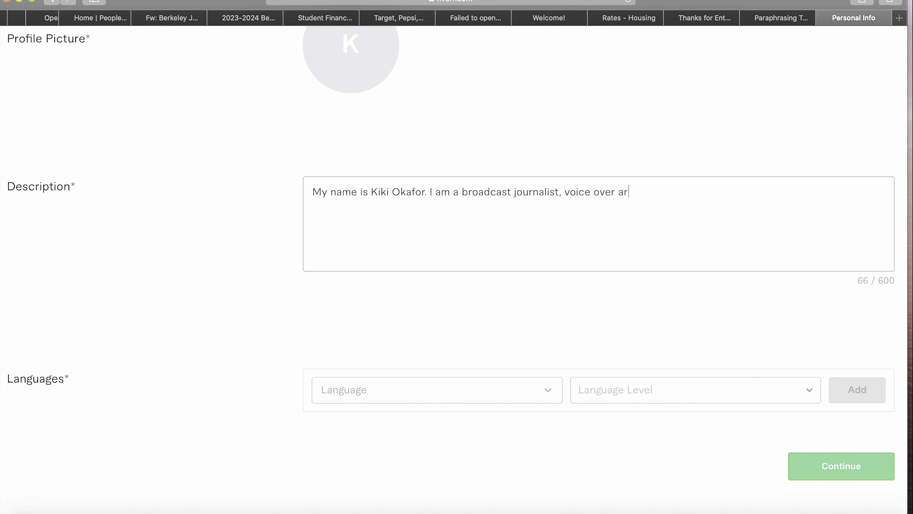
type("tiste and entre")
key("BackSpace")
key("BackSpace")
key("BackSpace")
key("BackSpace")
type("content writer ")
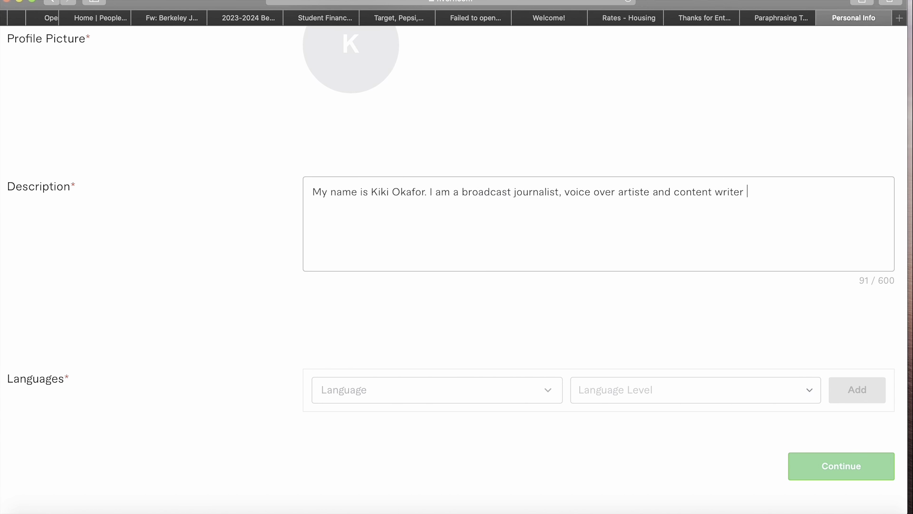
type("living in l")
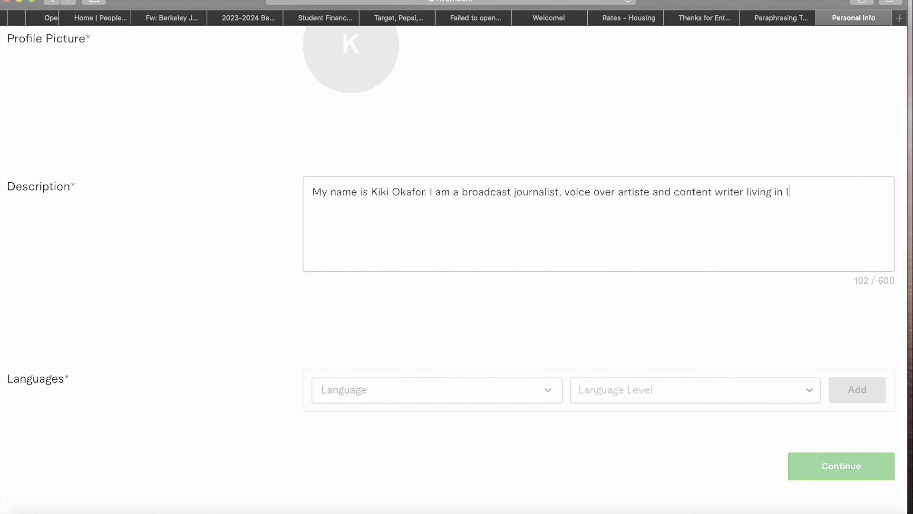
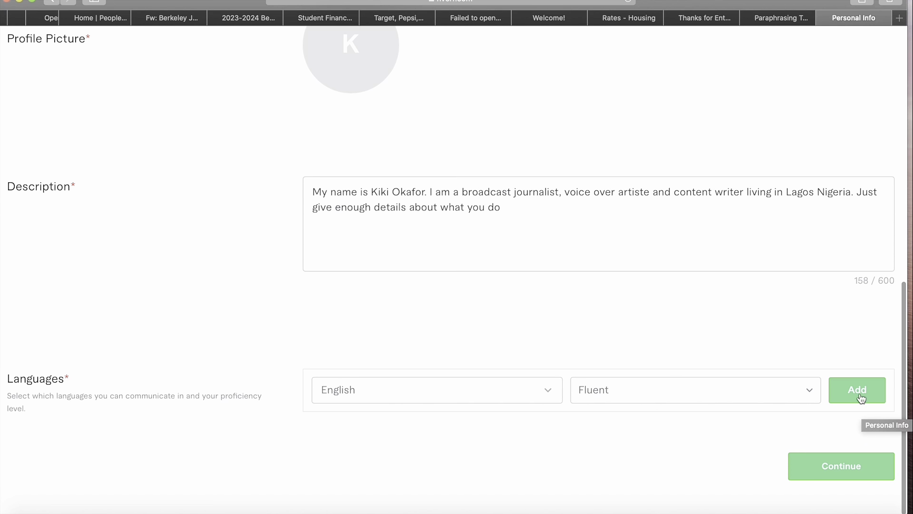
- Add English and then French - Français to the languages list, both at Fluent level
left_click(859, 391)
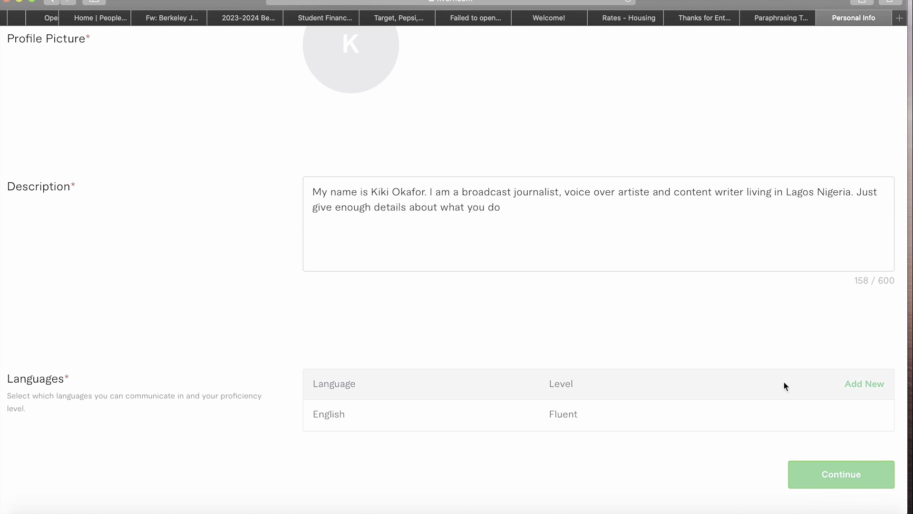
left_click(870, 383)
left_click(484, 401)
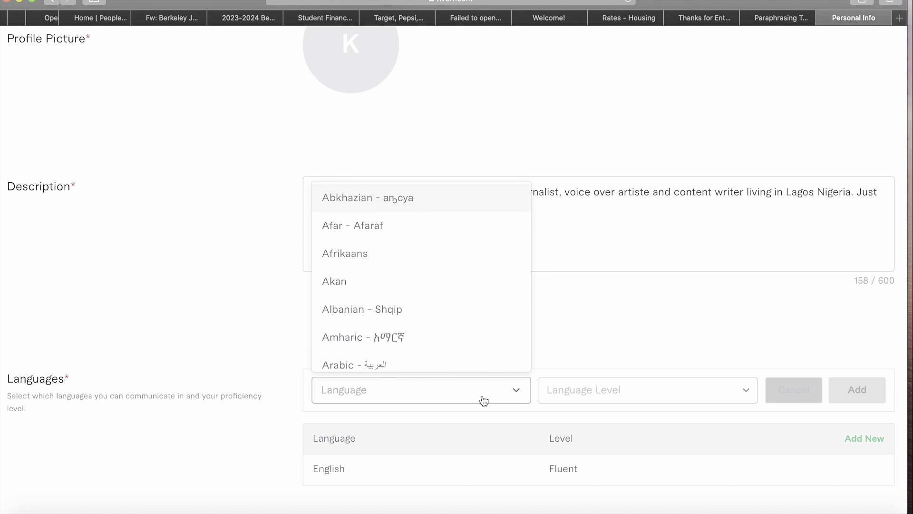
type("frenj")
key("BackSpace")
key("BackSpace")
key("BackSpace")
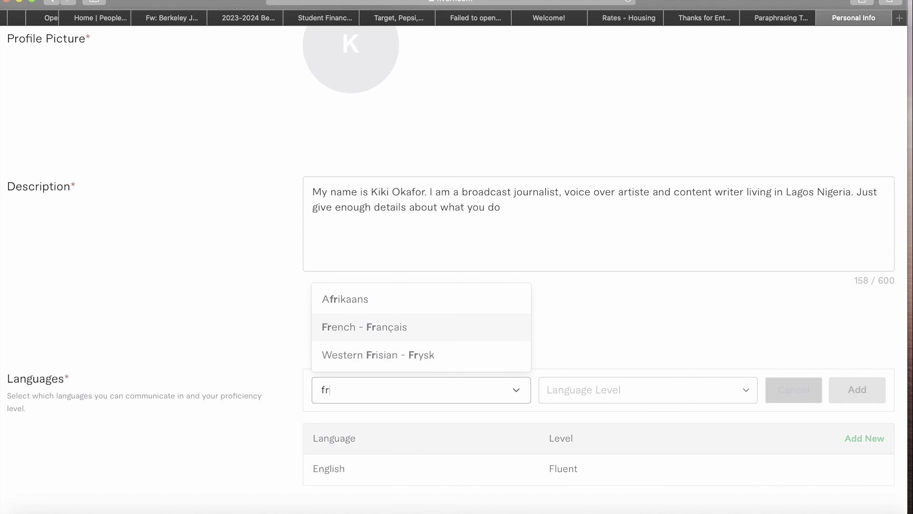
type("n")
key("BackSpace")
type("encj")
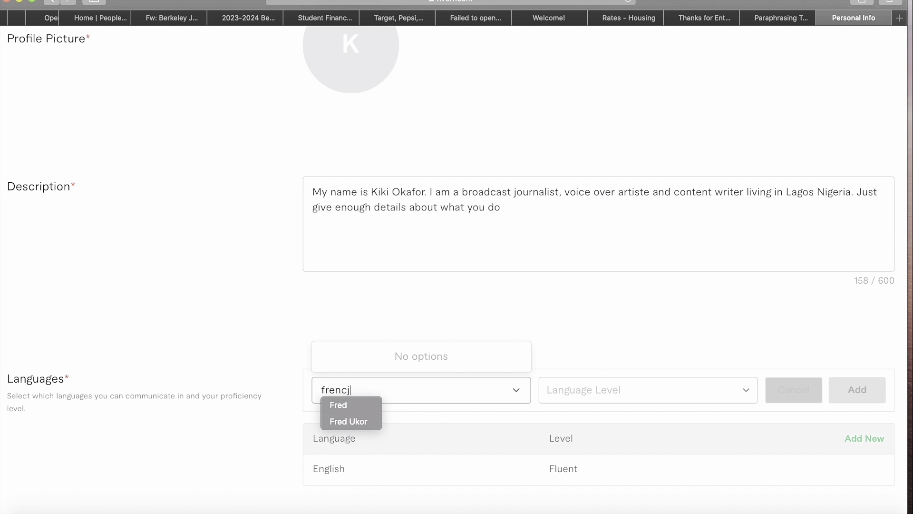
key("BackSpace")
left_click(421, 363)
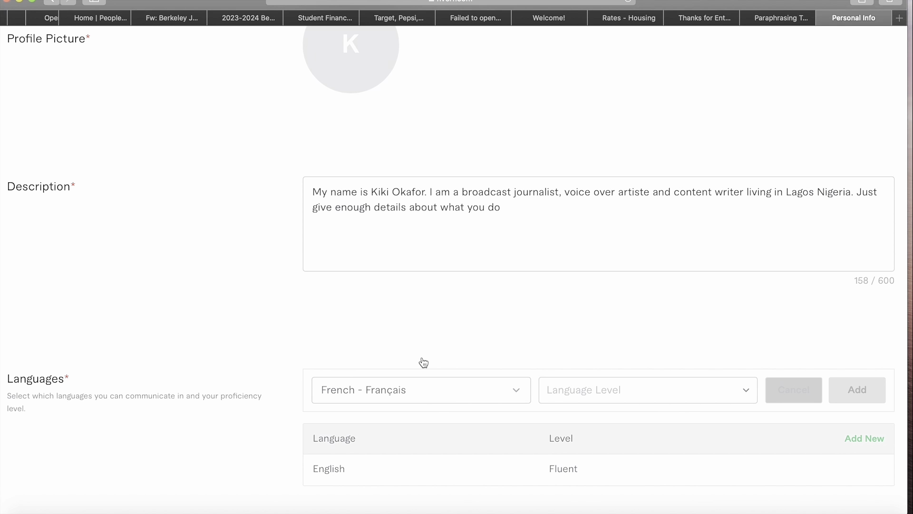
left_click(593, 399)
left_click(597, 335)
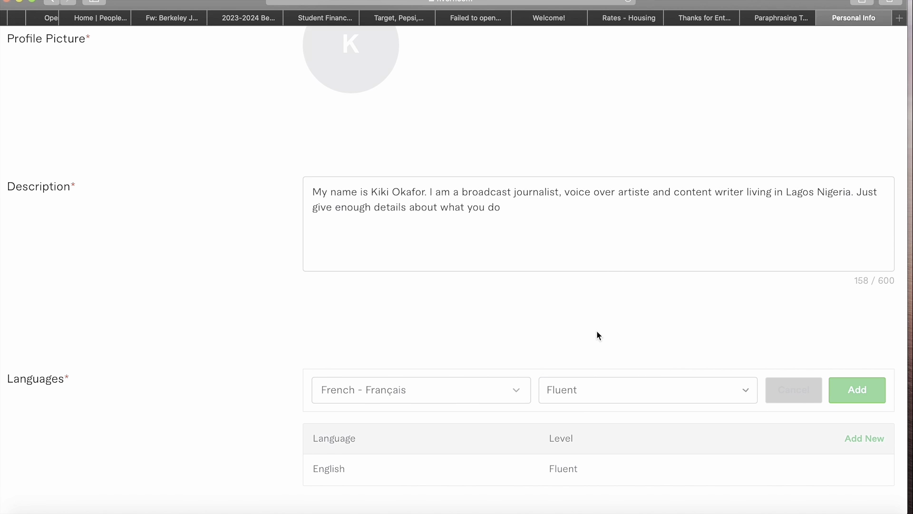
left_click(863, 398)
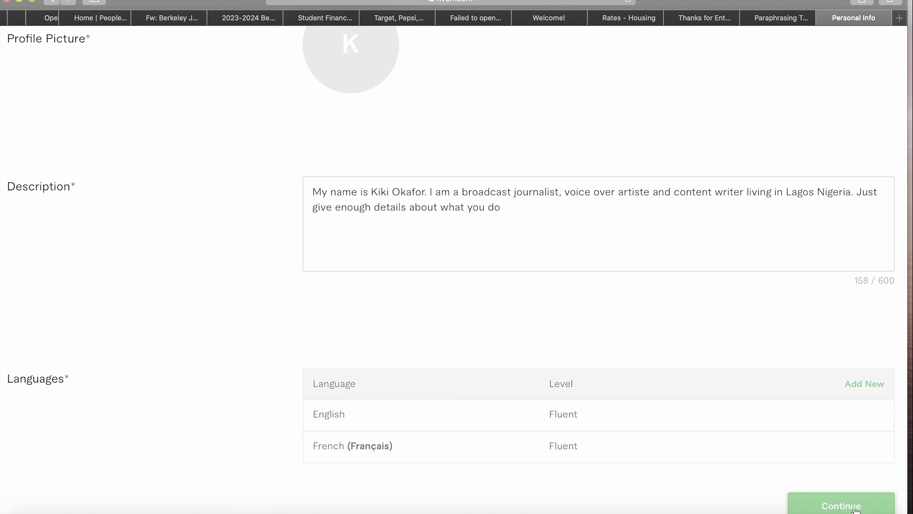
- Upload 0D4A5568.JPG from Downloads as the profile picture and continue to Professional Info
scroll(857, 485, "up", 1)
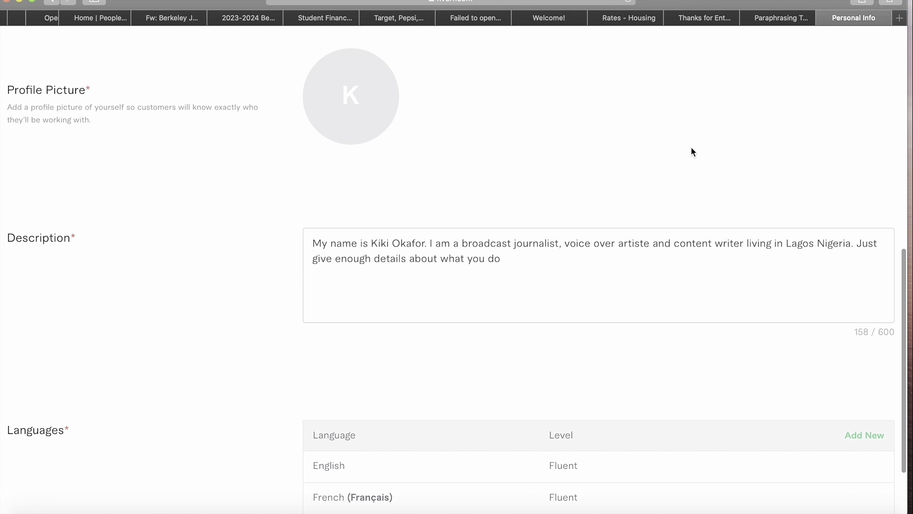
scroll(692, 147, "down", 2)
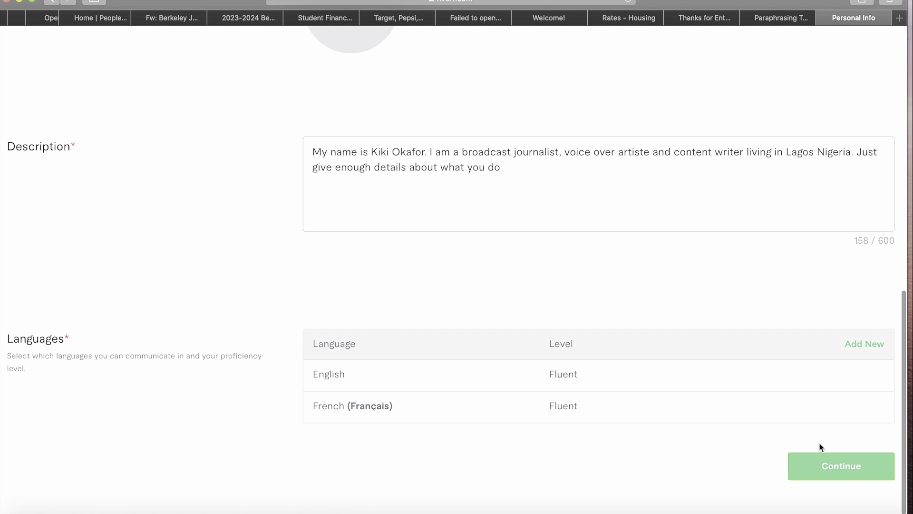
scroll(836, 466, "up", 2)
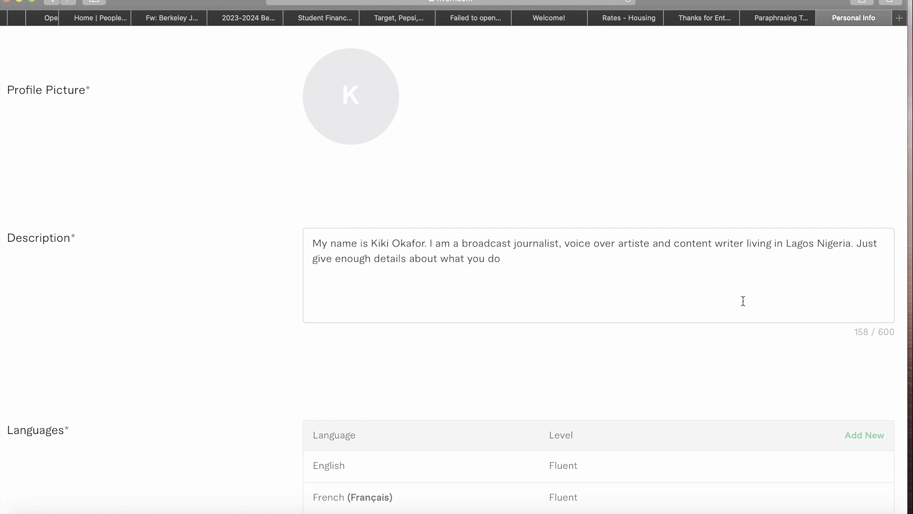
scroll(742, 301, "up", 5)
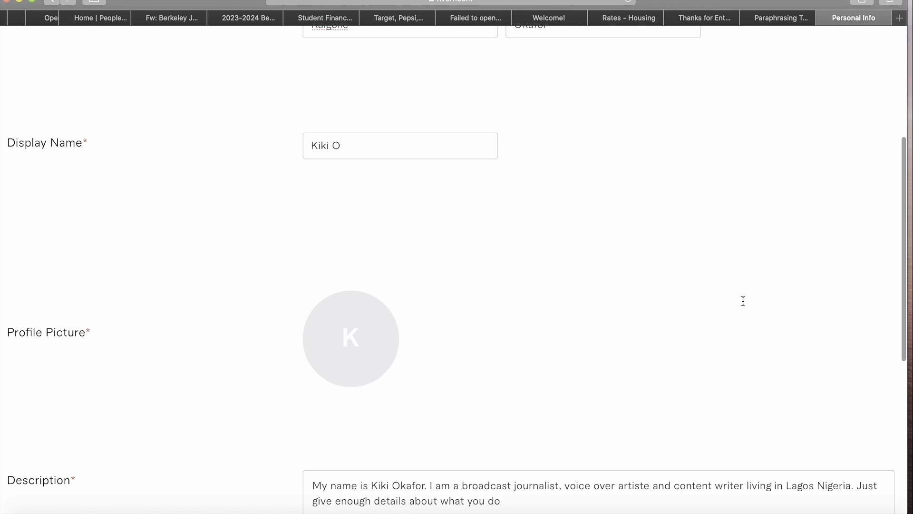
left_click(350, 338)
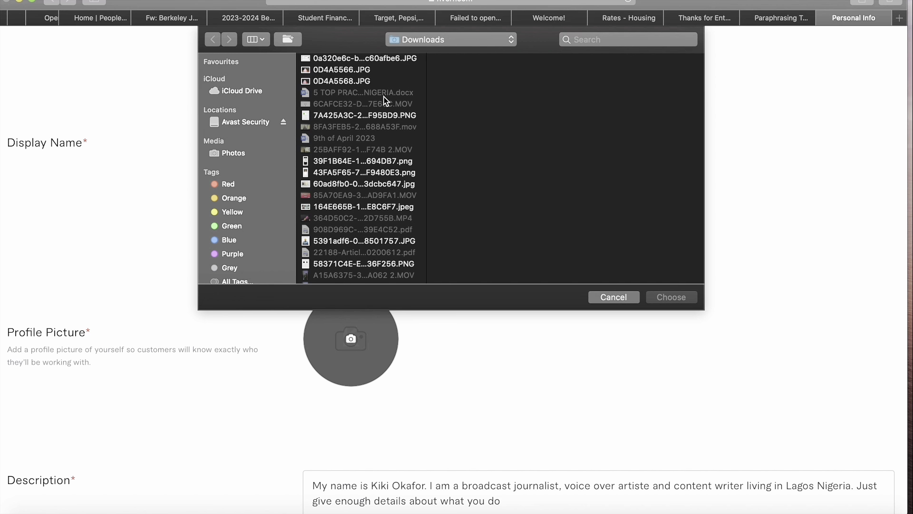
left_click(367, 79)
left_click(670, 297)
scroll(669, 293, "down", 7)
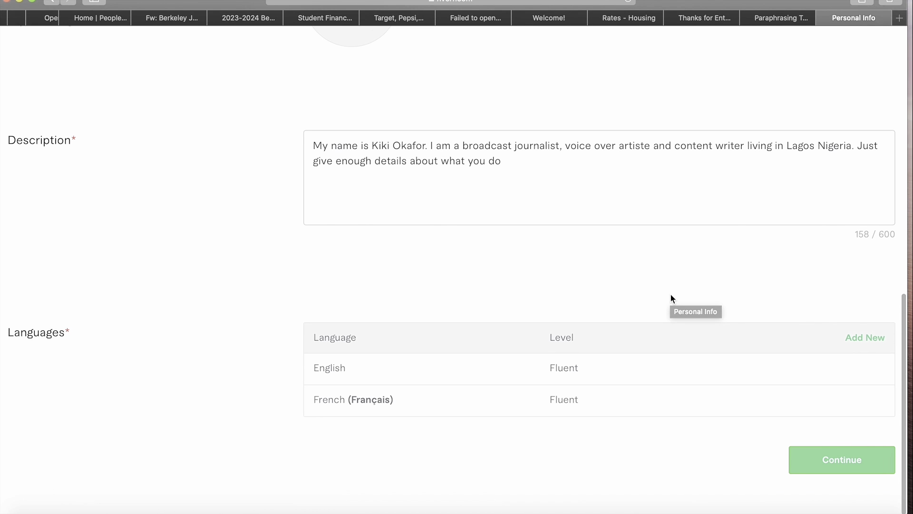
left_click(866, 462)
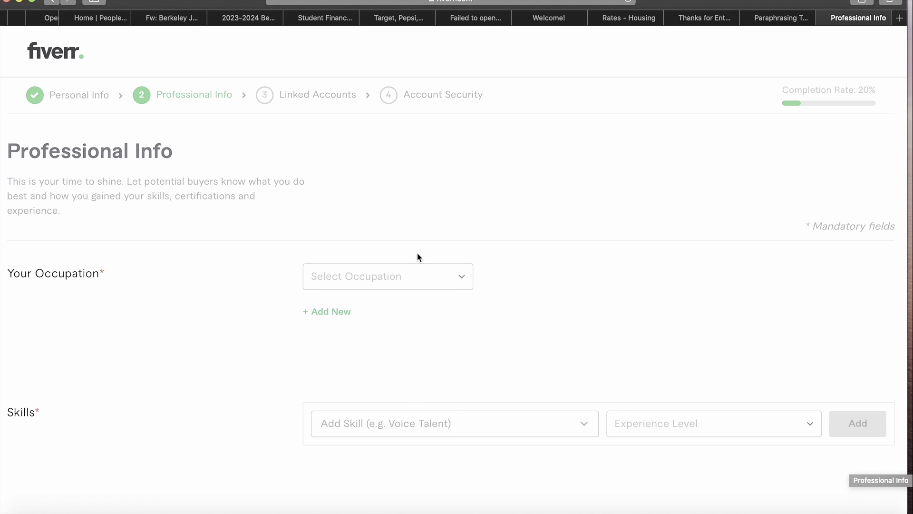
- Choose Music & Audio as the occupation with From Year 2016
left_click(439, 284)
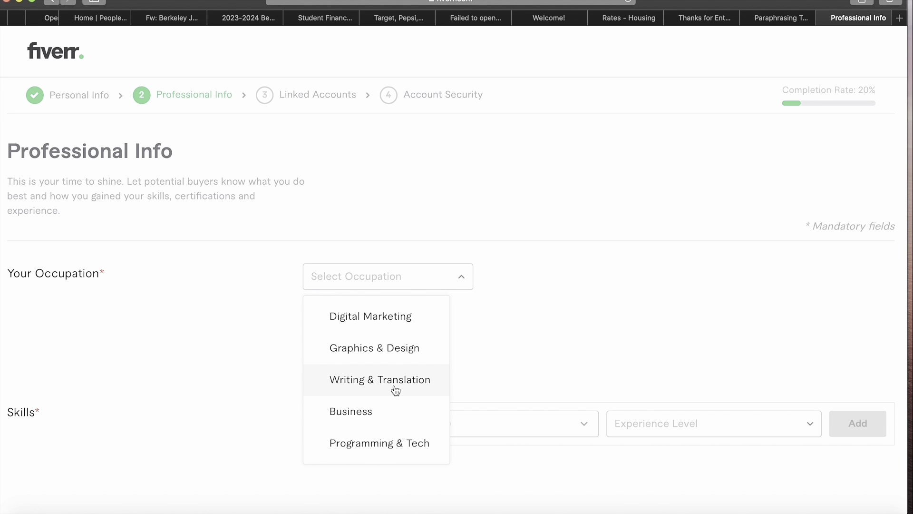
scroll(396, 390, "down", 2)
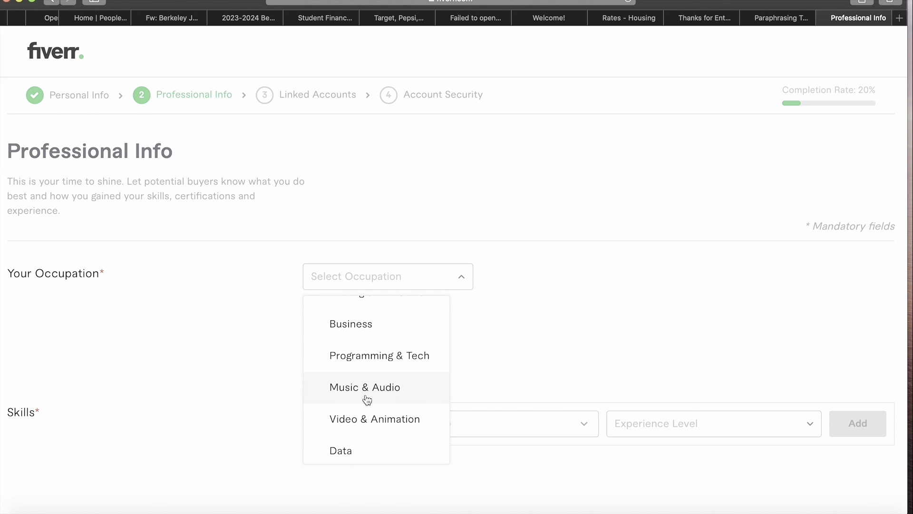
scroll(367, 399, "up", 2)
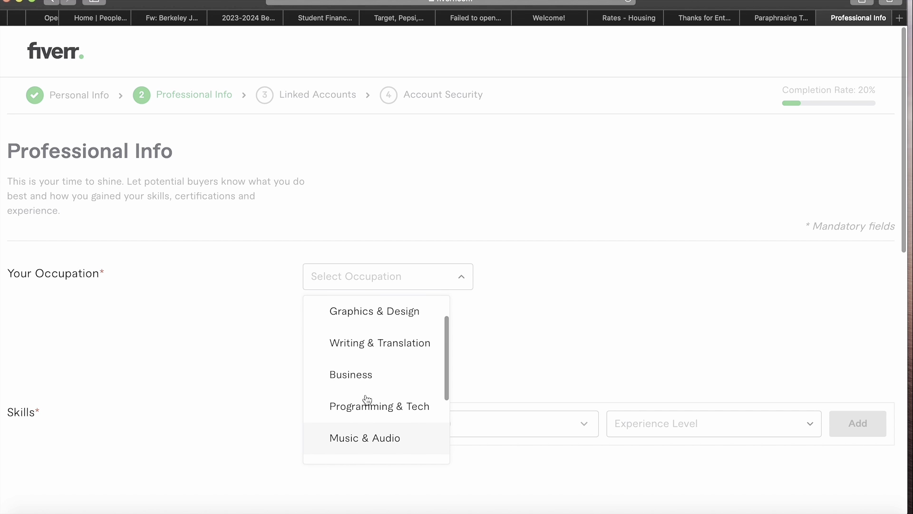
scroll(367, 401, "down", 3)
left_click(387, 384)
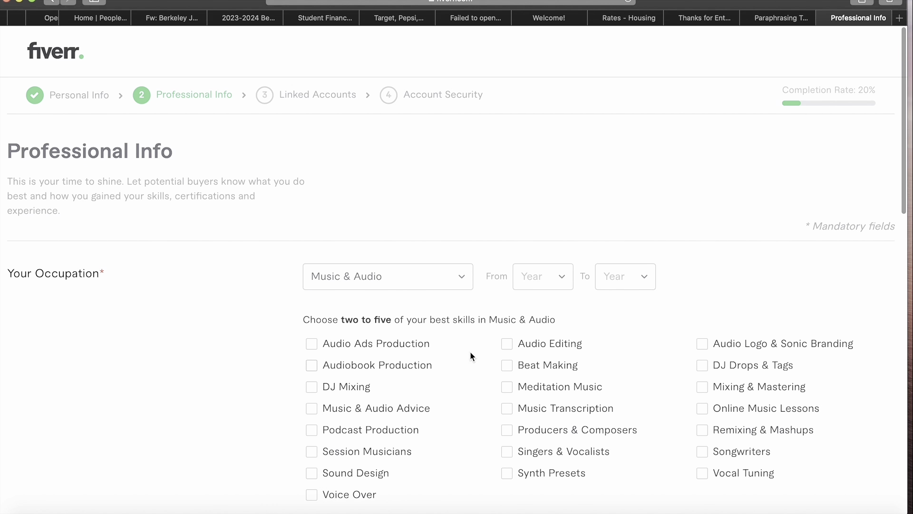
scroll(471, 356, "down", 3)
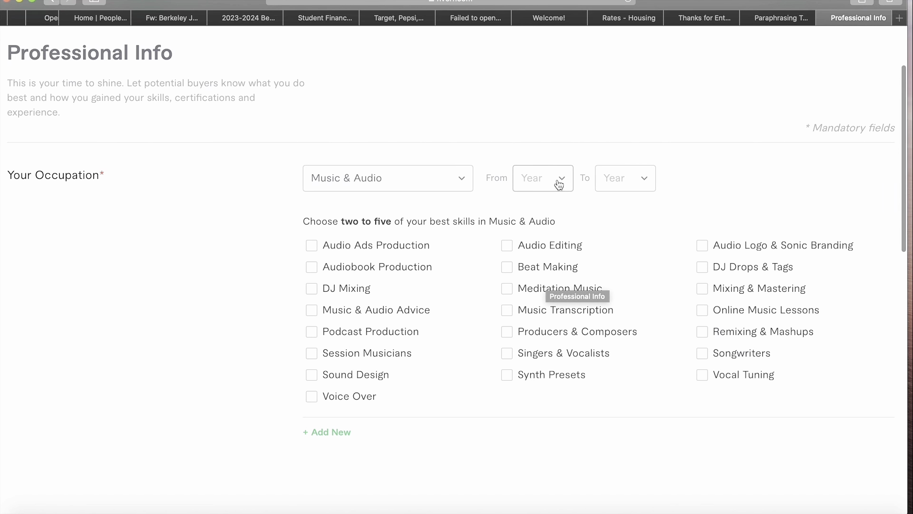
left_click(542, 180)
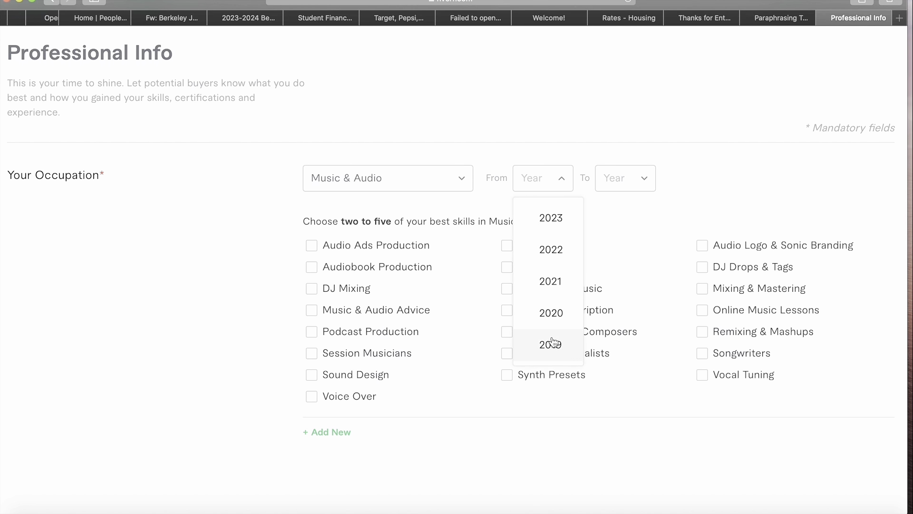
scroll(551, 342, "down", 3)
left_click(556, 358)
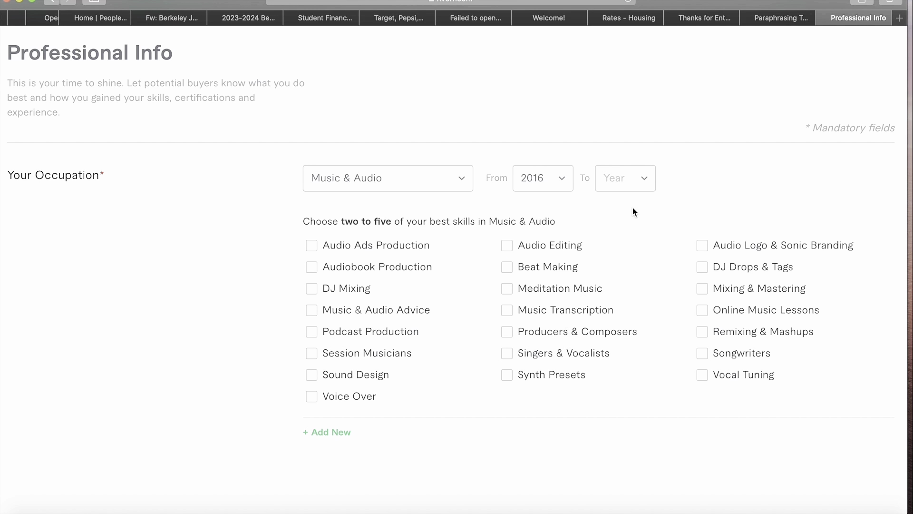
left_click(636, 170)
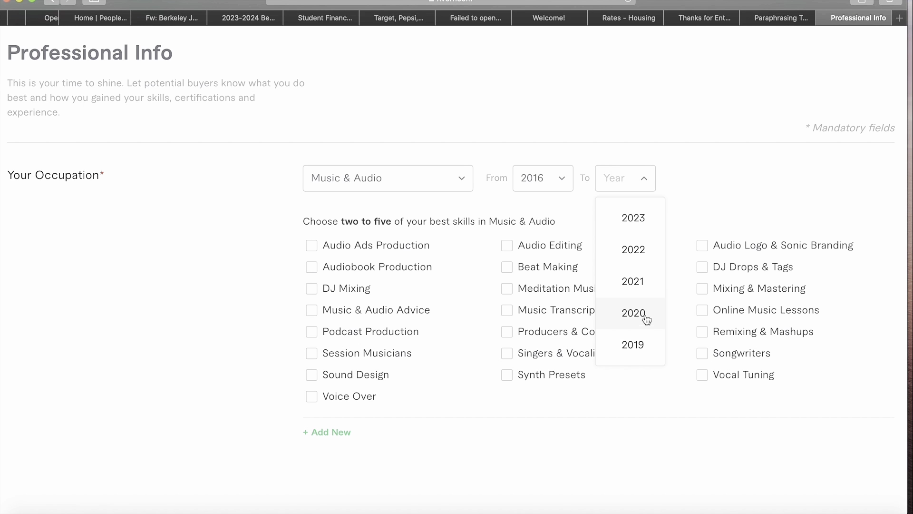
- Set 2023 as the occupation's To Year and check Audio Editing, Audiobook Production, Mixing & Mastering, Vocal Tuning and Voice Over
left_click(632, 217)
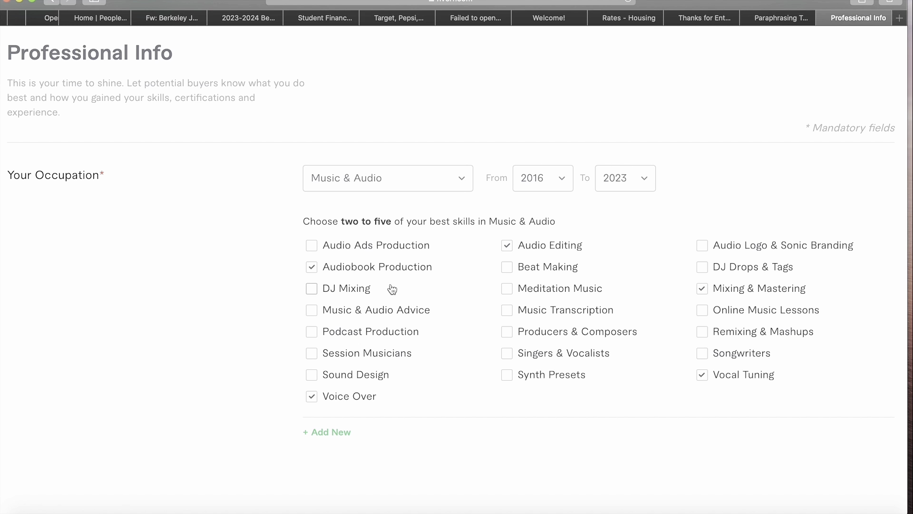
scroll(684, 247, "down", 5)
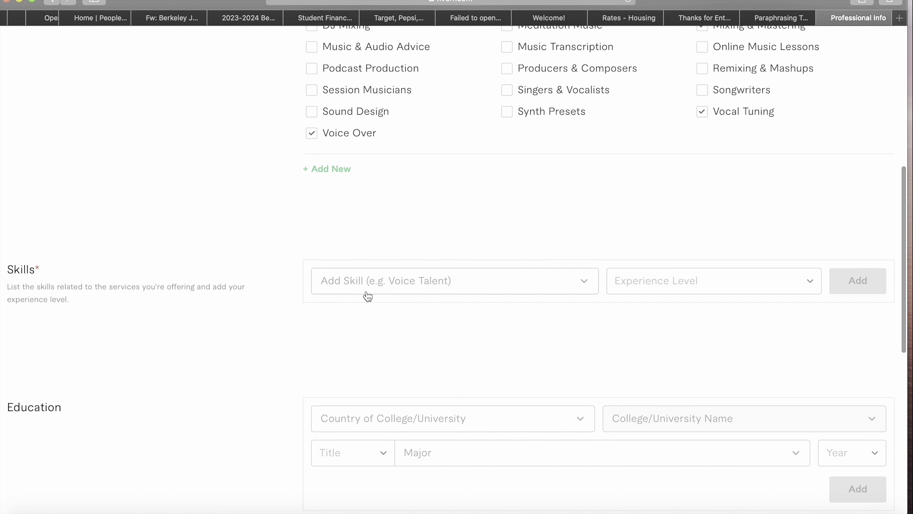
scroll(368, 295, "up", 7)
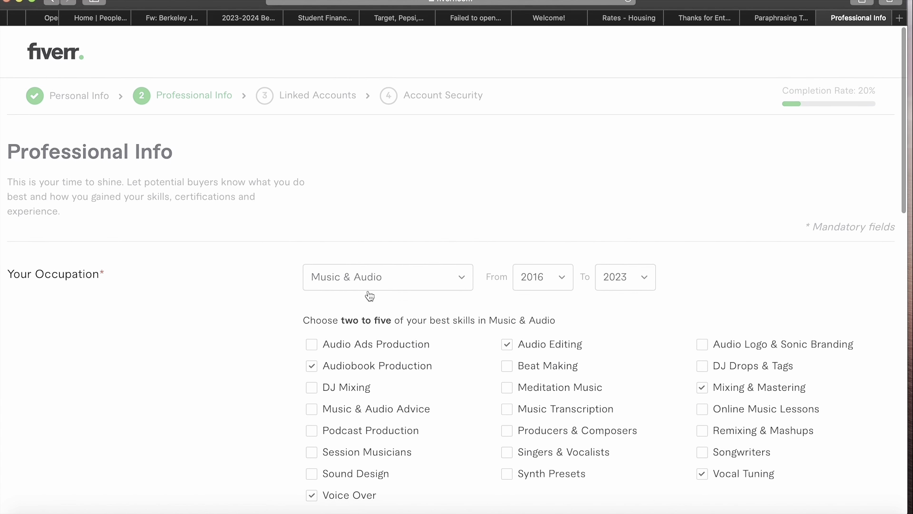
scroll(370, 296, "down", 7)
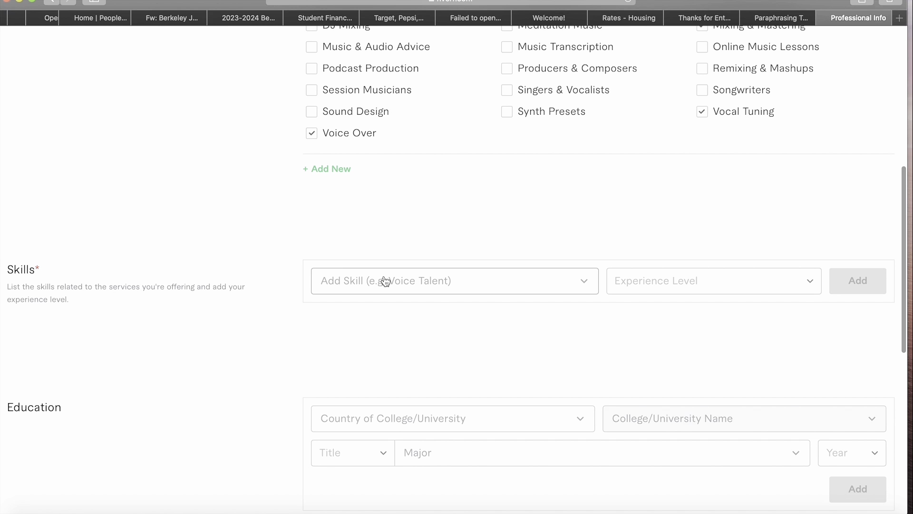
- Search skills for 'voice over' and select Commercial voice over
left_click(385, 281)
type("v")
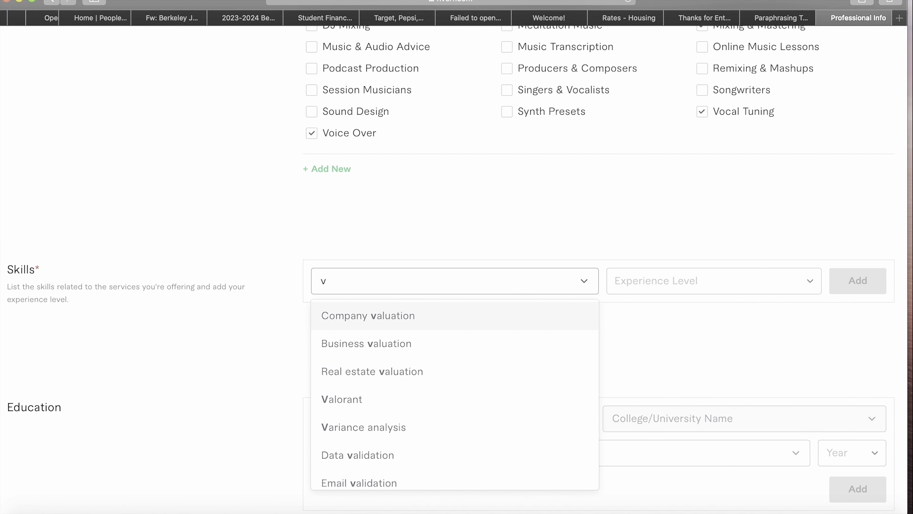
type("o")
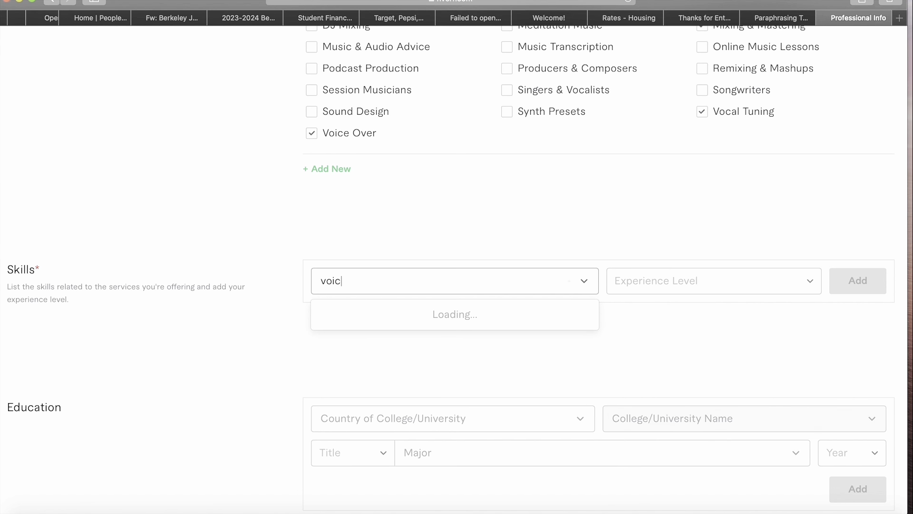
type("ic")
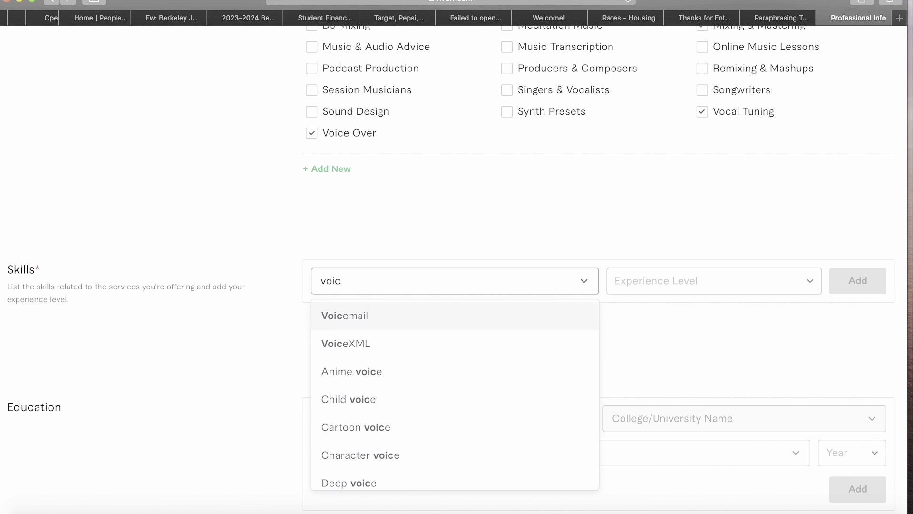
type("e o")
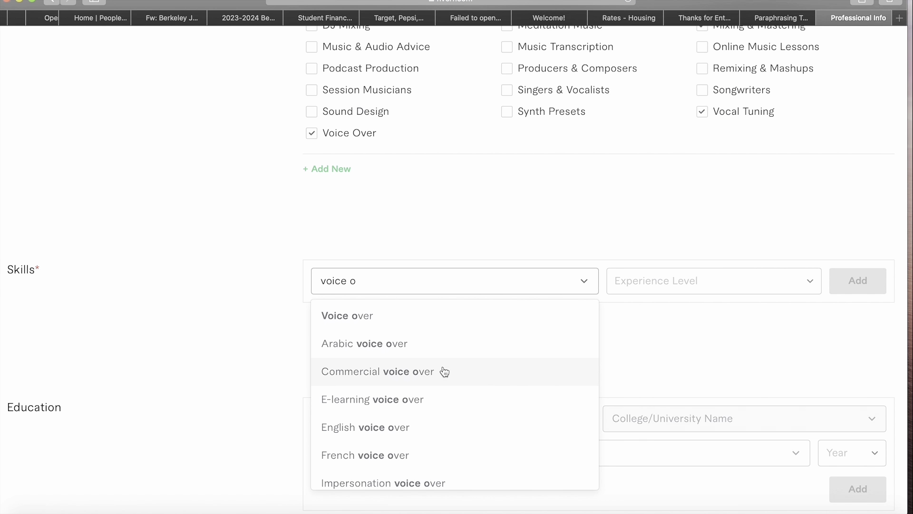
left_click(409, 383)
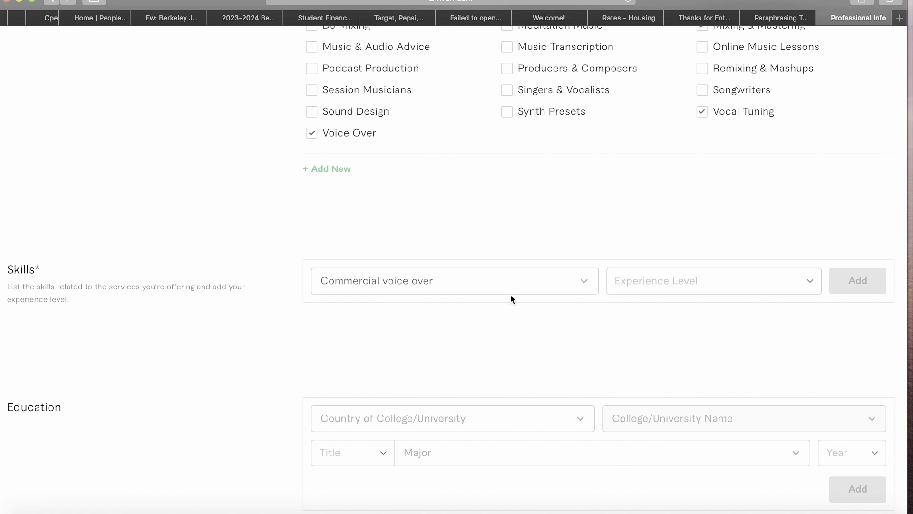
left_click(543, 292)
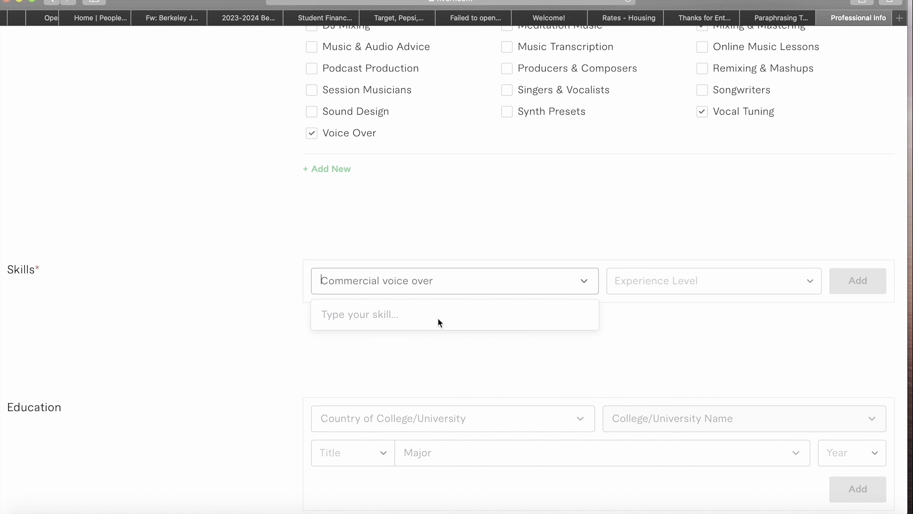
type("vp")
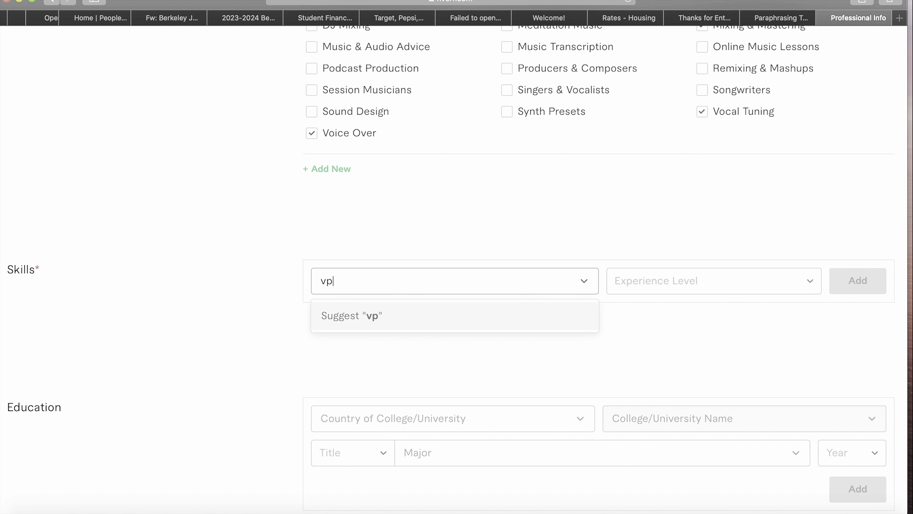
key("BackSpace")
key("BackSpace")
type("vo")
type("oic")
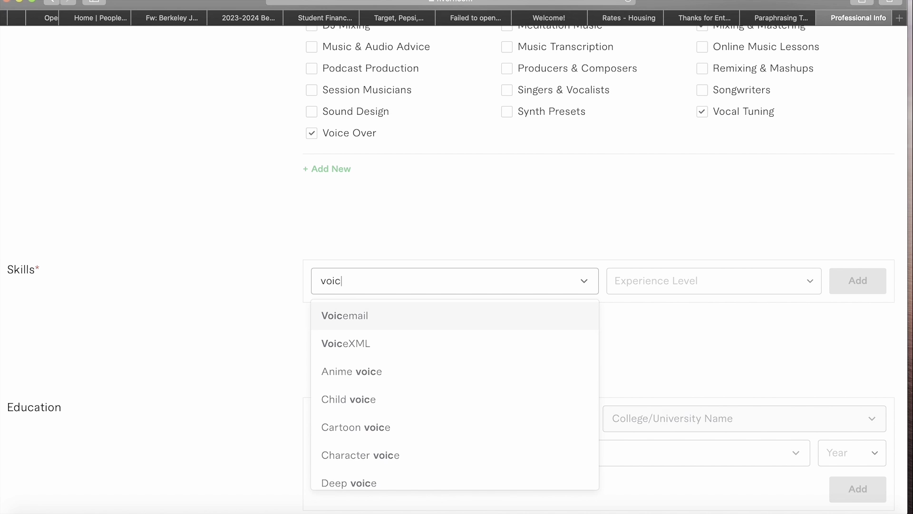
type("e over")
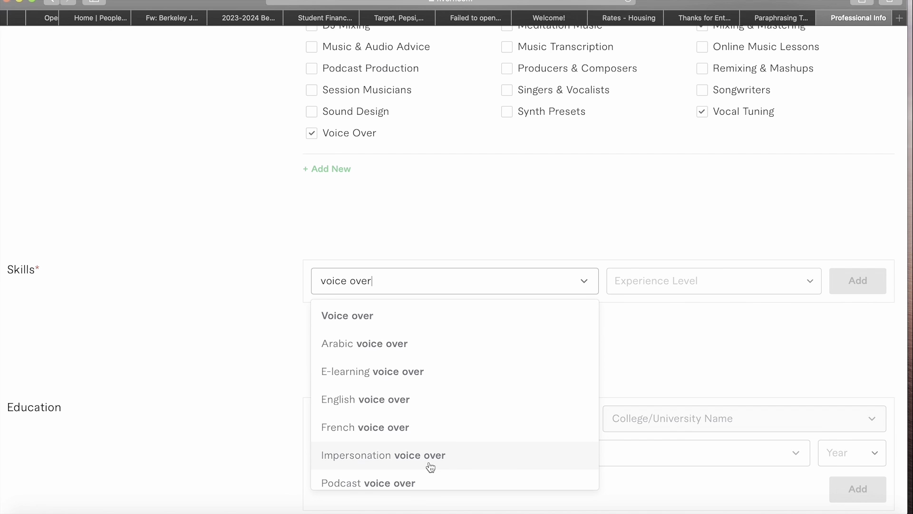
scroll(430, 467, "down", 2)
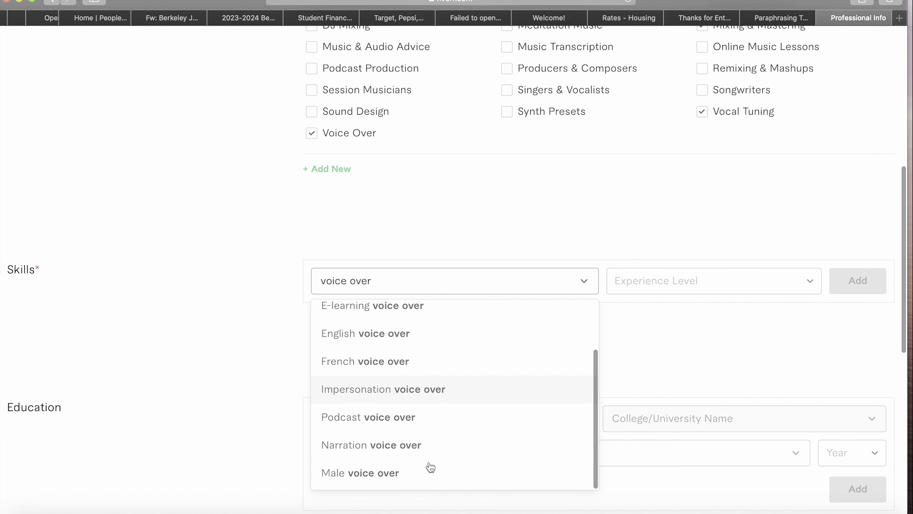
scroll(430, 468, "up", 3)
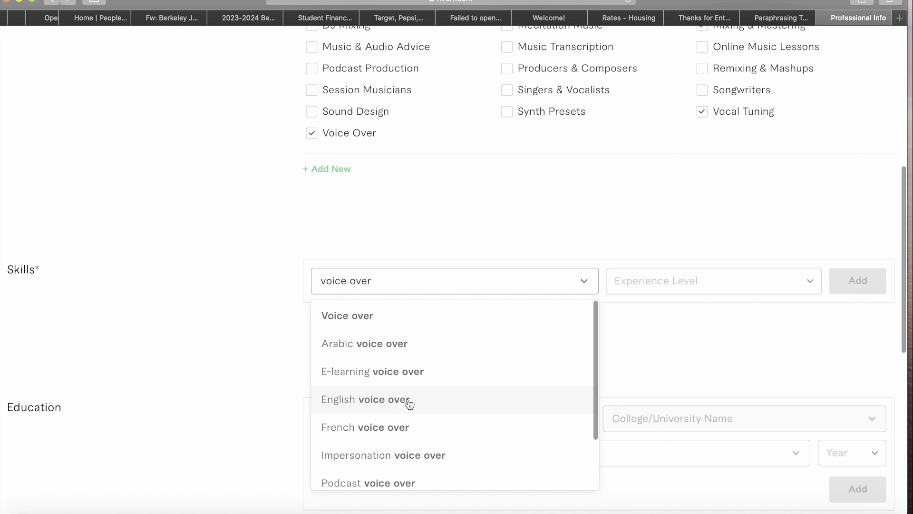
scroll(469, 318, "down", 1)
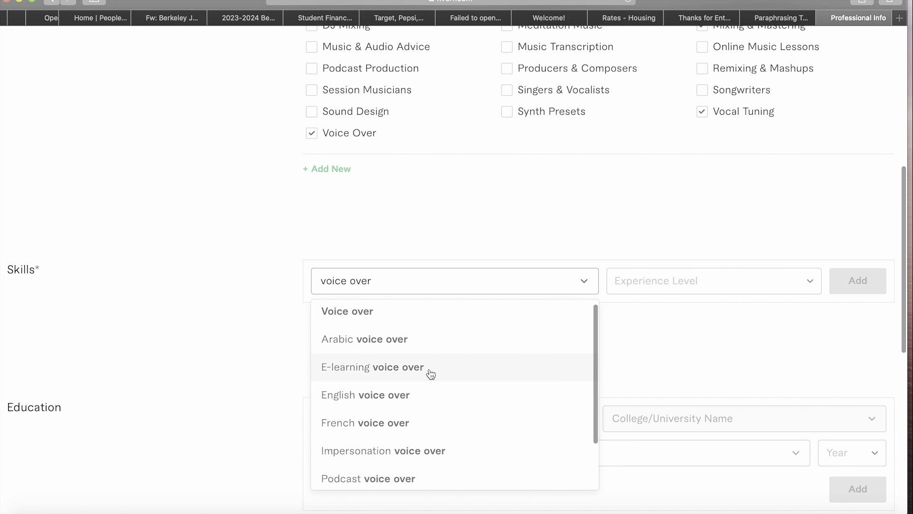
left_click(639, 326)
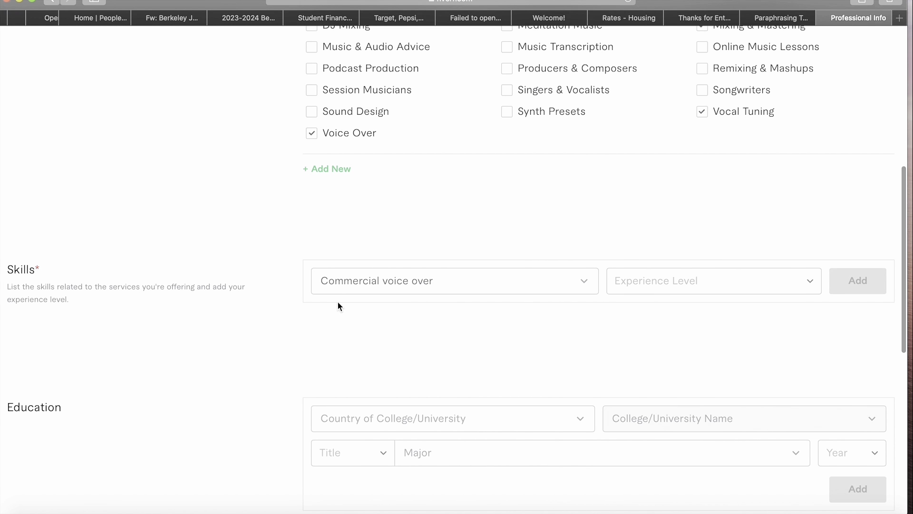
- Add Commercial voice over to Skills at Expert experience level
left_click(492, 291)
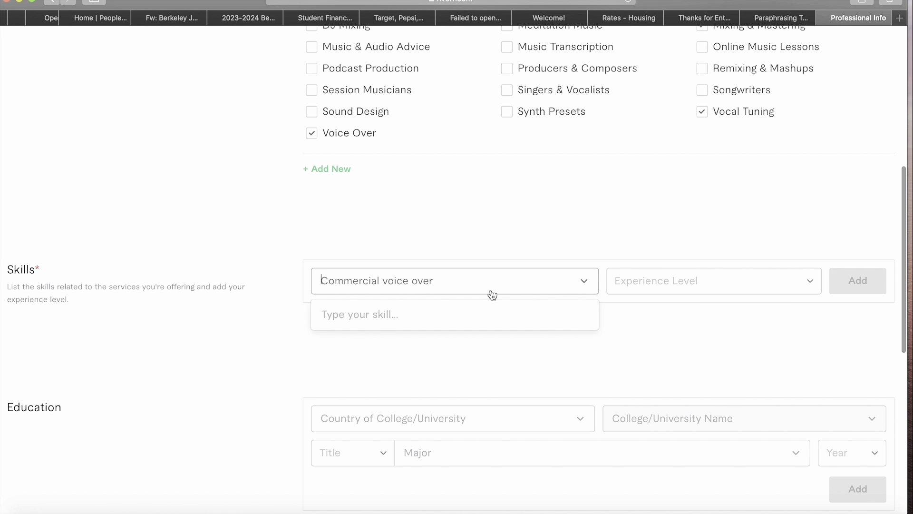
left_click(638, 329)
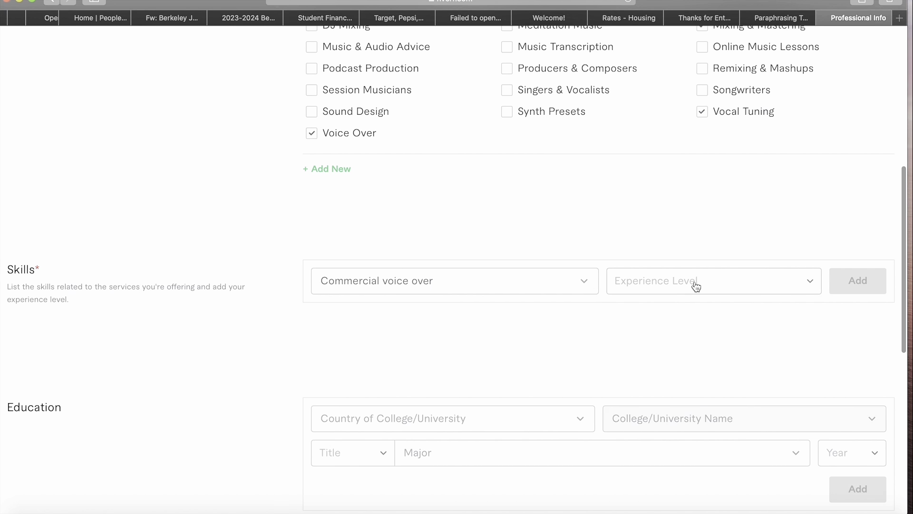
left_click(740, 291)
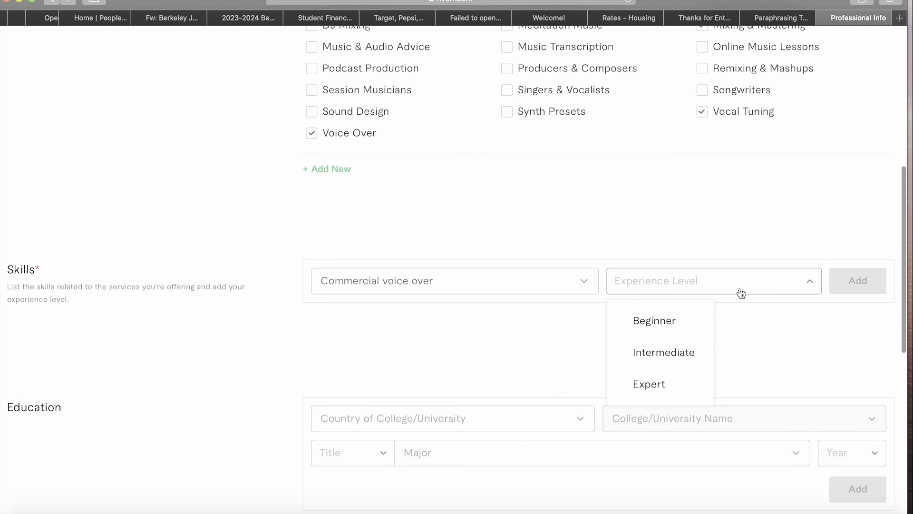
left_click(671, 394)
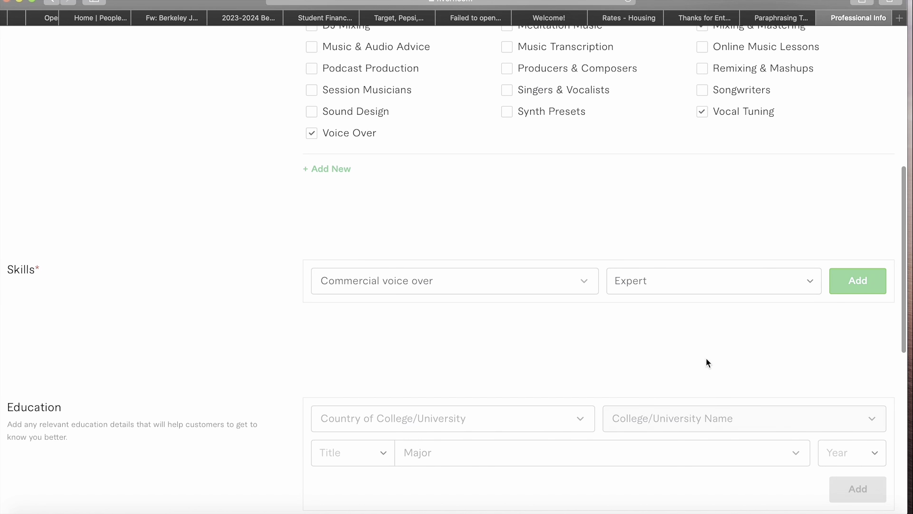
left_click(851, 291)
- Add Cartoon voice as a second skill at Expert level
left_click(862, 278)
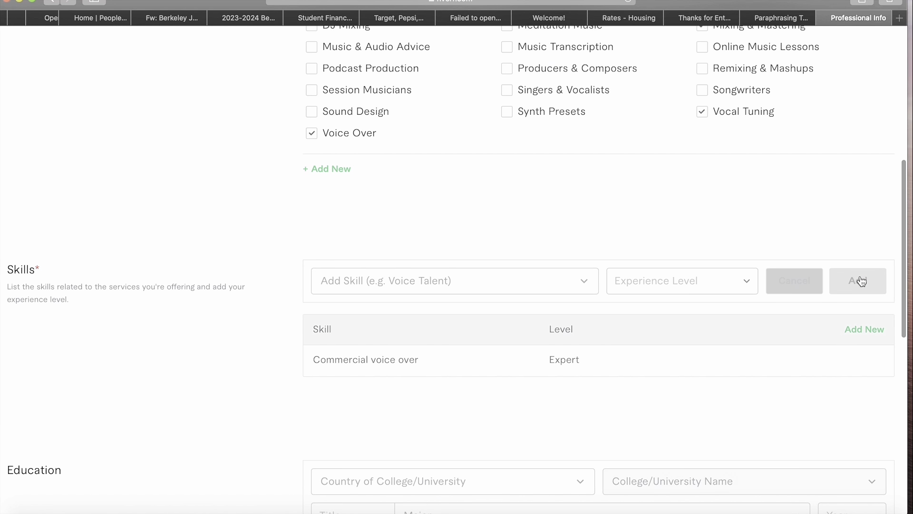
left_click(449, 292)
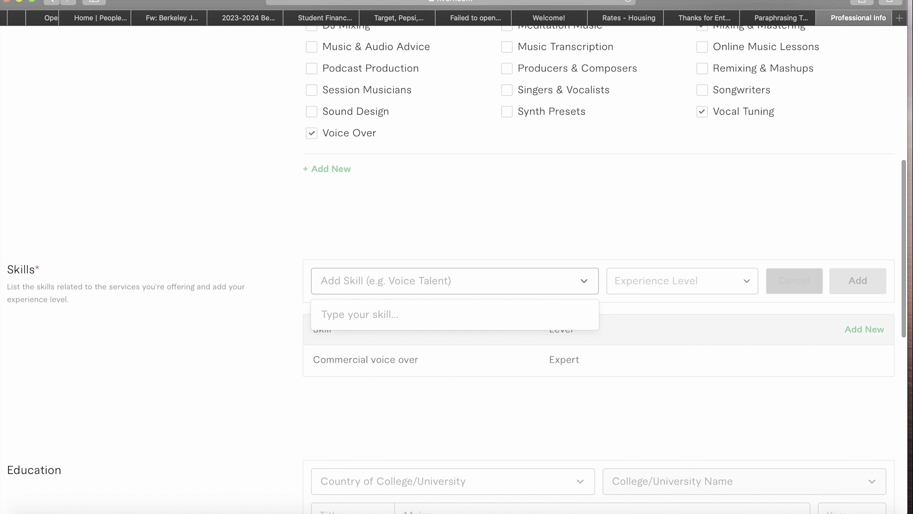
type("voi")
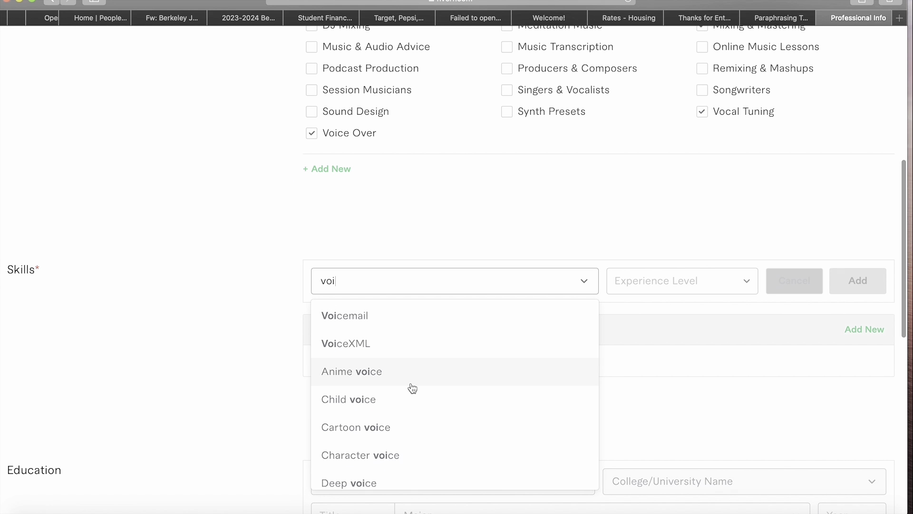
left_click(408, 438)
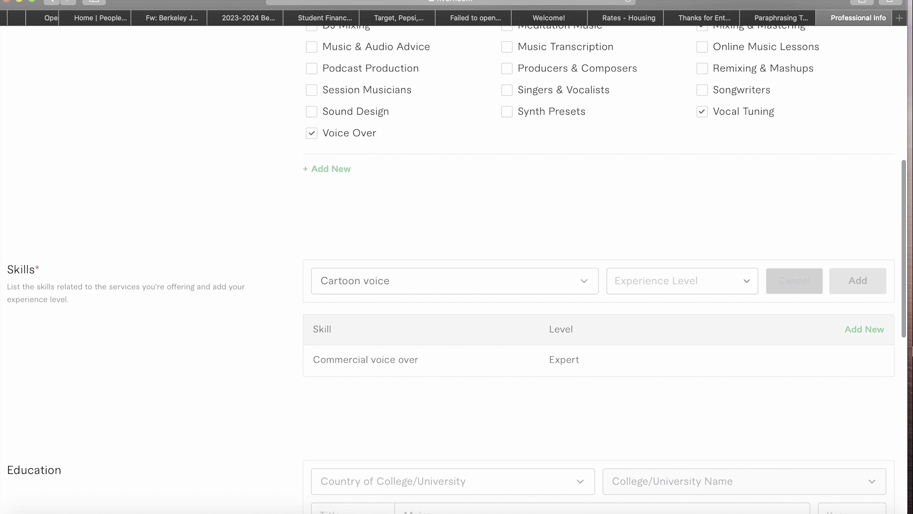
left_click(690, 288)
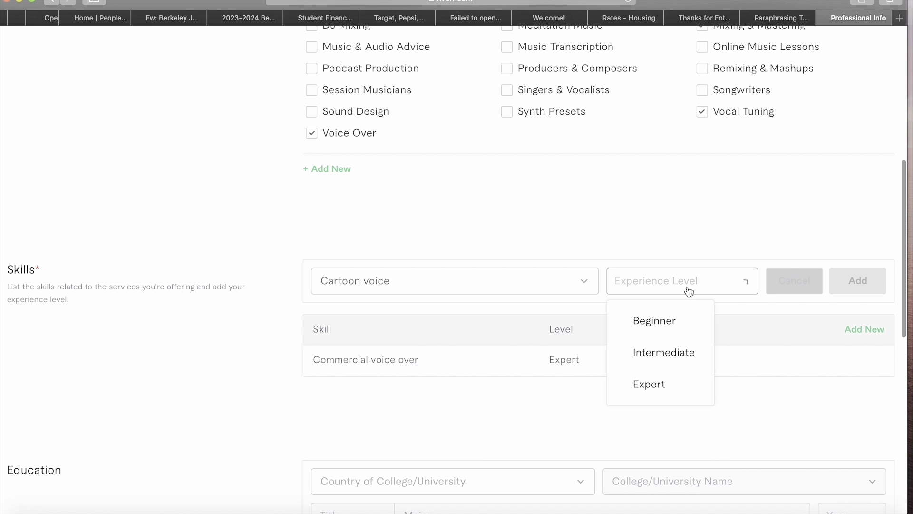
left_click(684, 381)
left_click(875, 282)
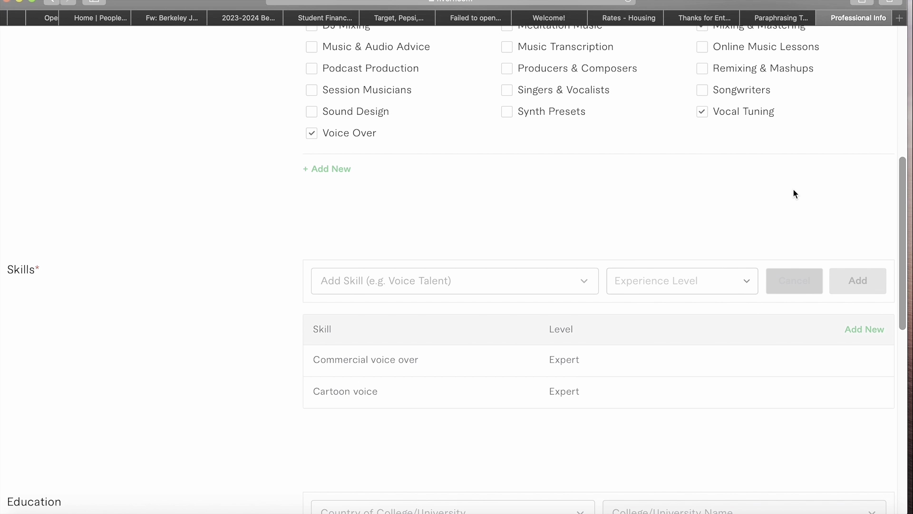
scroll(794, 190, "down", 3)
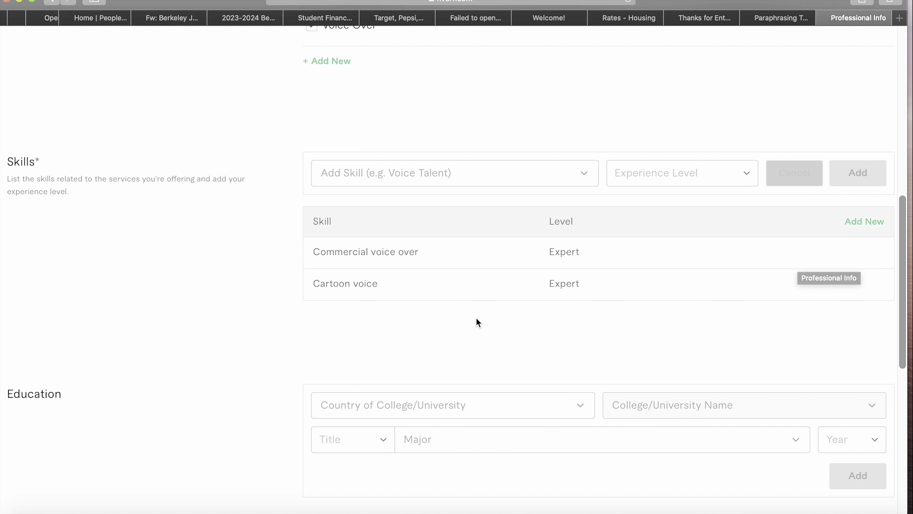
scroll(475, 316, "down", 3)
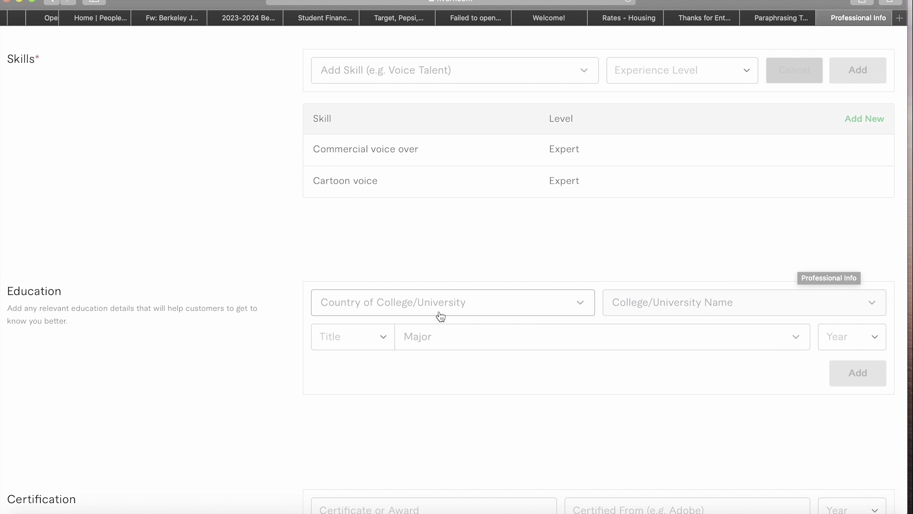
- Choose Nigeria and redeemers university mowe ogun state as the education's country and college
left_click(434, 311)
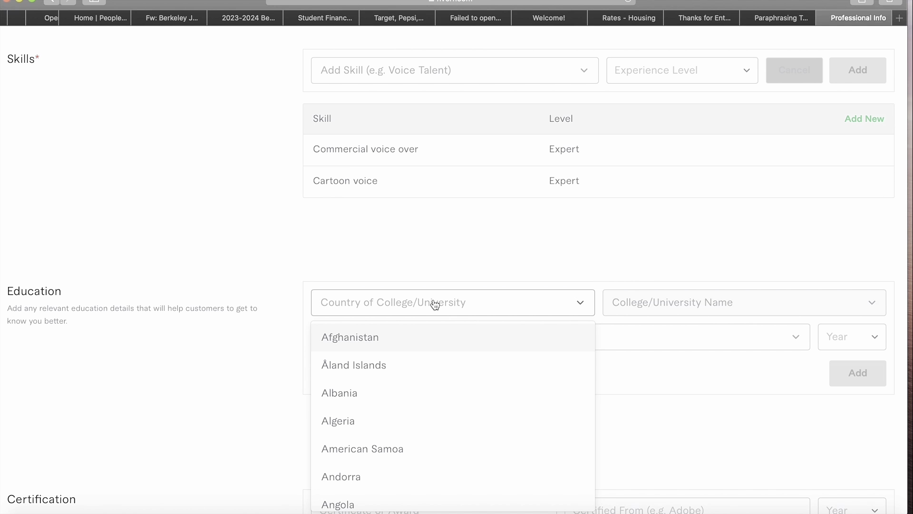
type("niger")
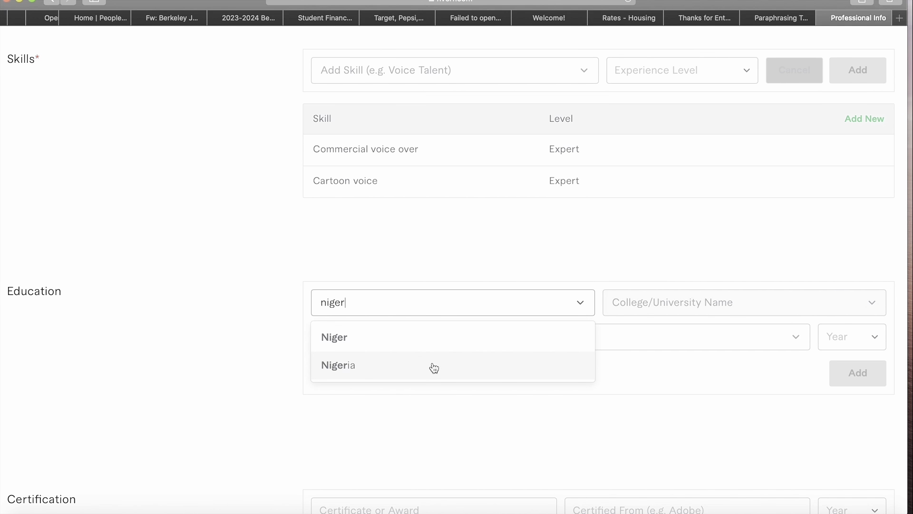
left_click(432, 366)
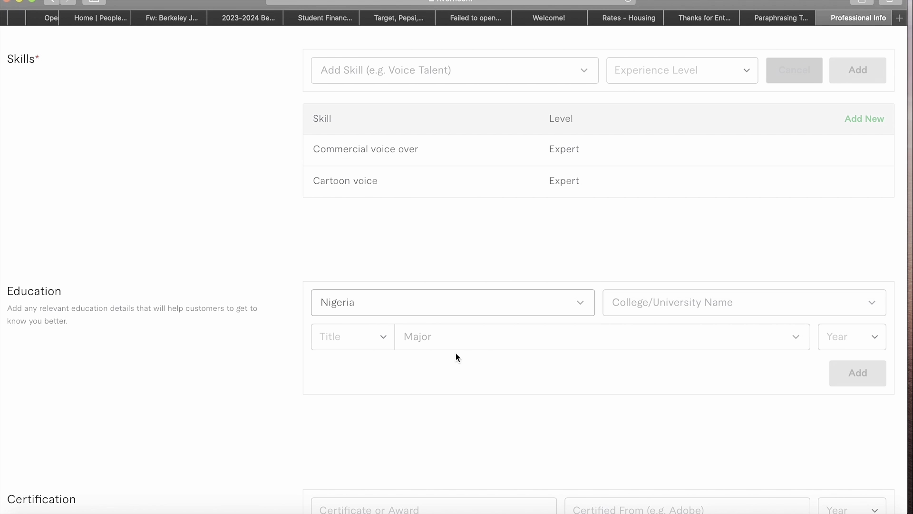
left_click(721, 300)
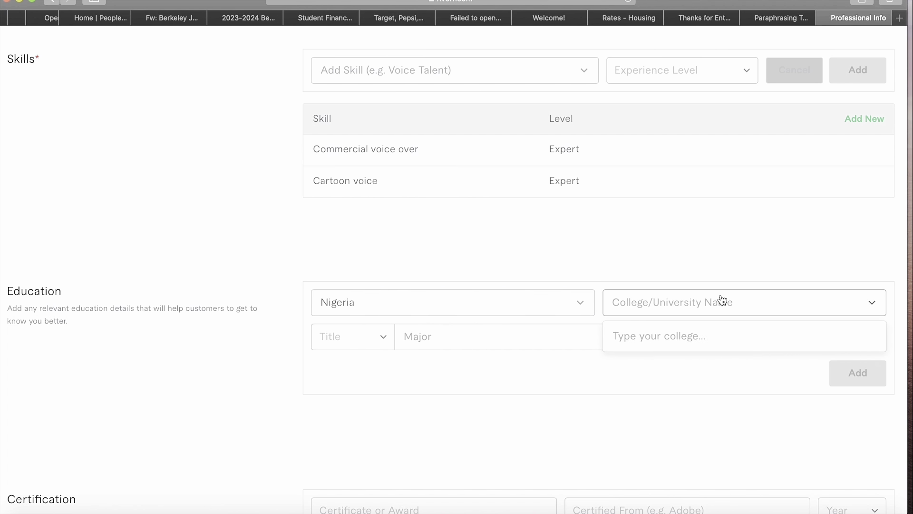
type("redee")
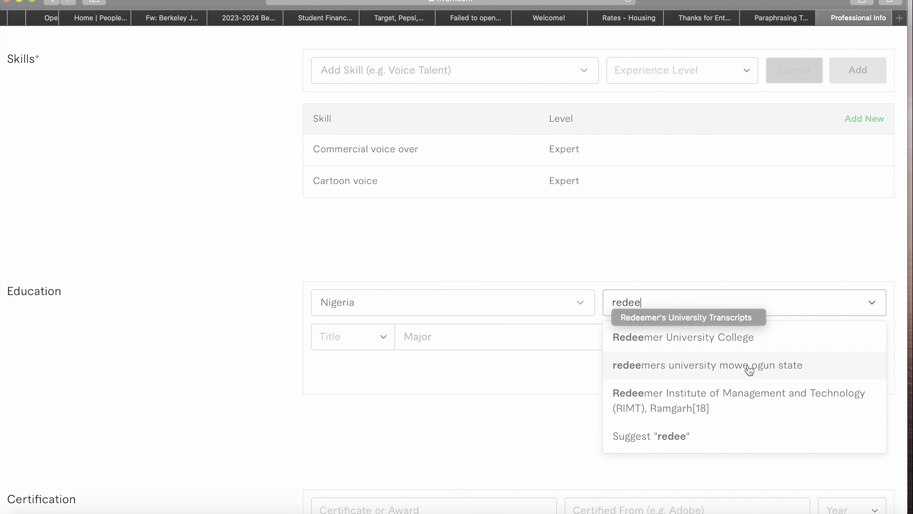
left_click(744, 377)
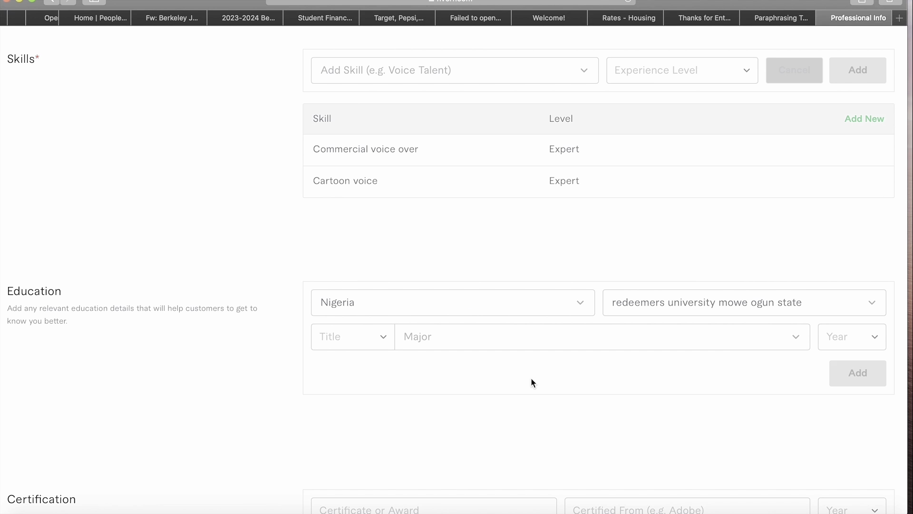
- Set the degree title to B.Sc. with mass communication as the major
left_click(343, 340)
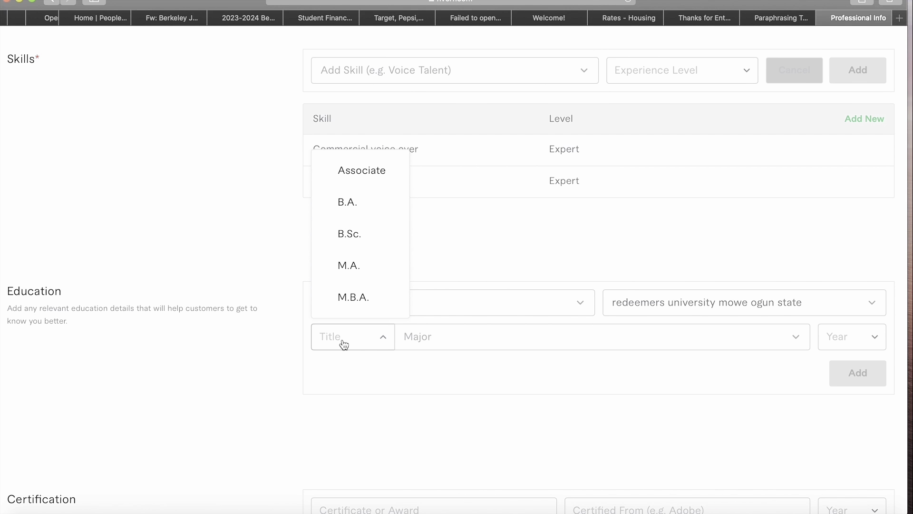
left_click(376, 231)
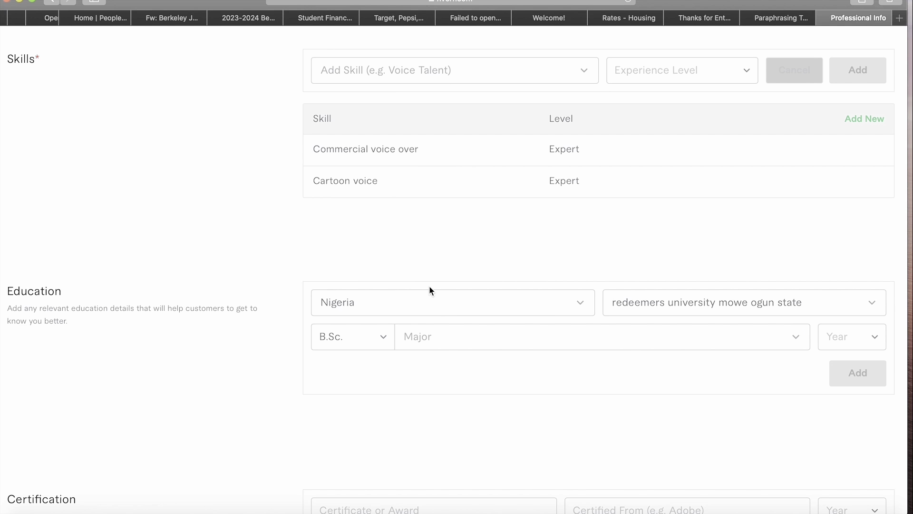
left_click(463, 340)
type("mas")
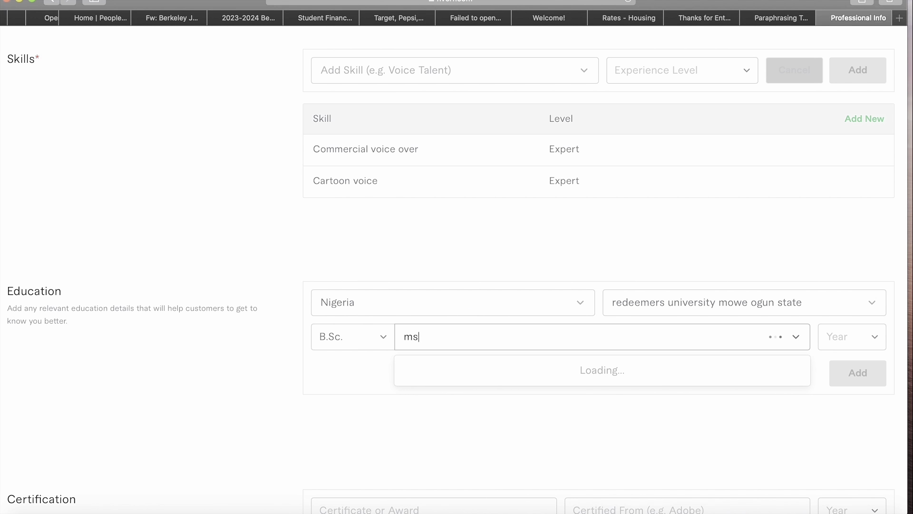
type("s com")
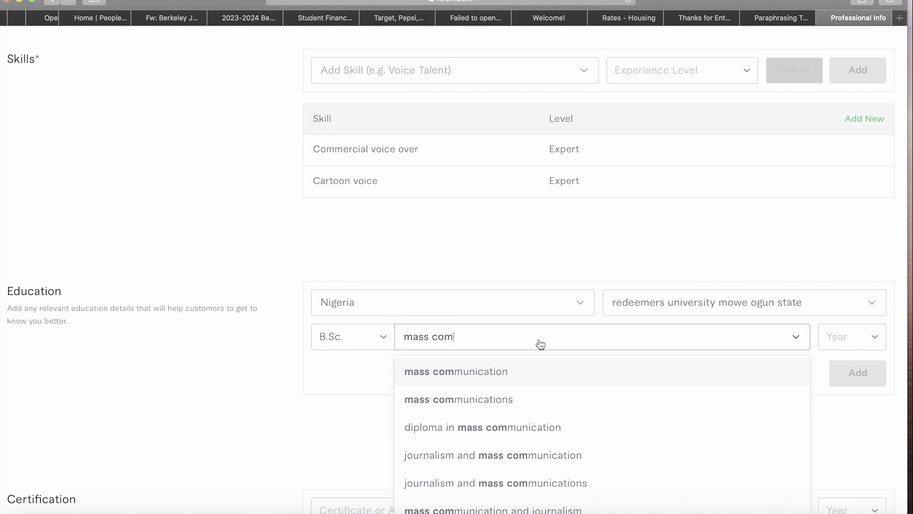
left_click(534, 376)
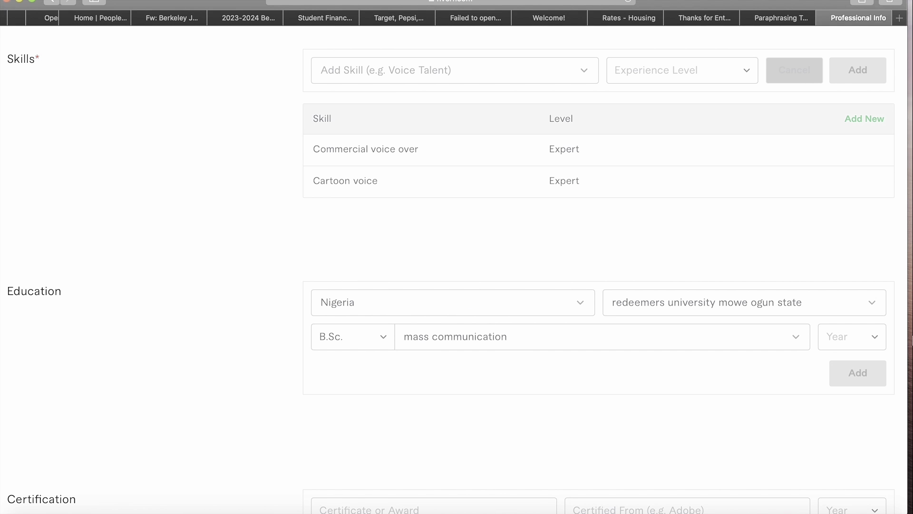
- Set the graduation year to 2020 and add the education entry
left_click(868, 344)
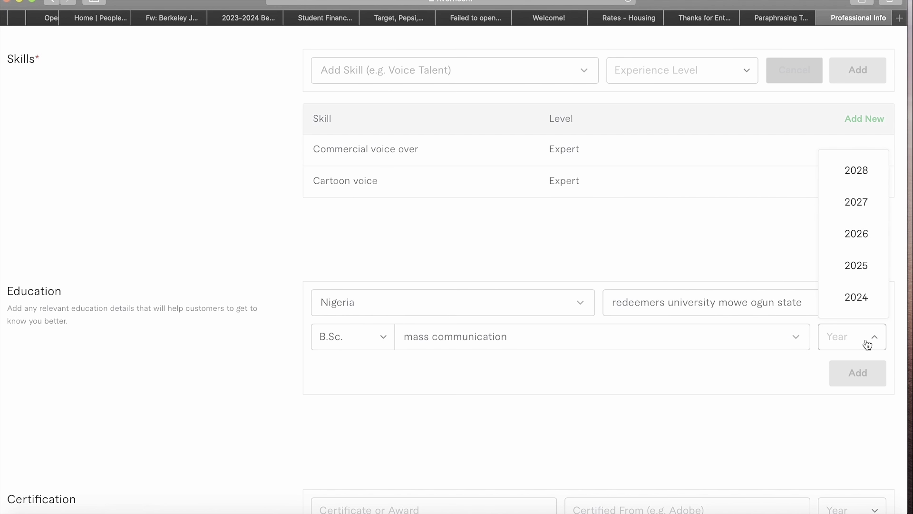
scroll(854, 208, "up", 2)
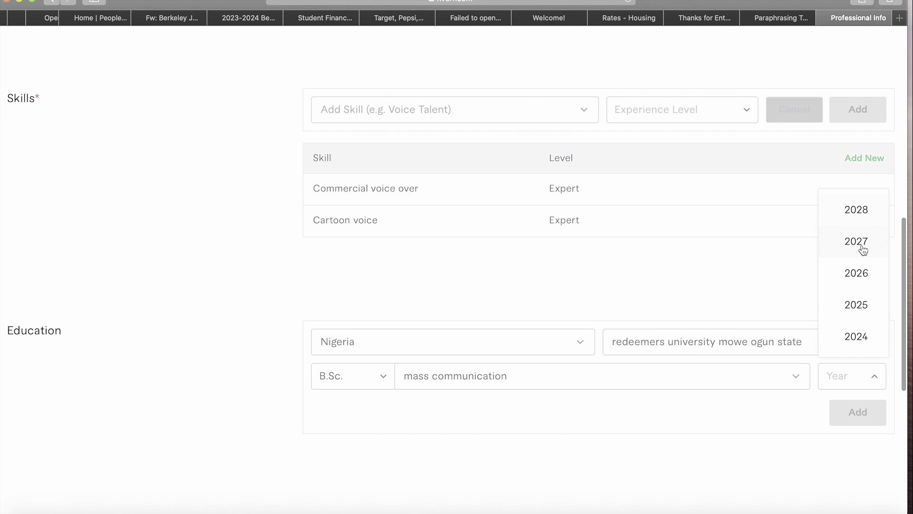
scroll(870, 294, "down", 5)
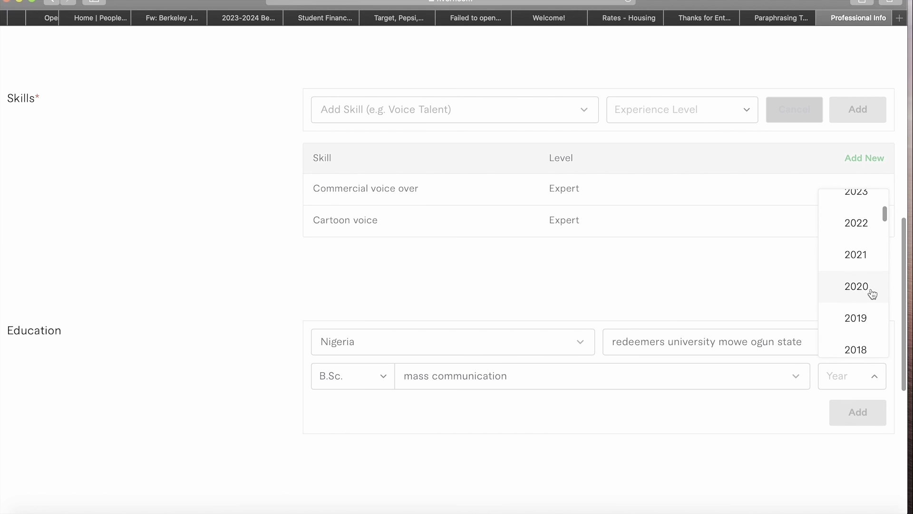
scroll(872, 293, "down", 1)
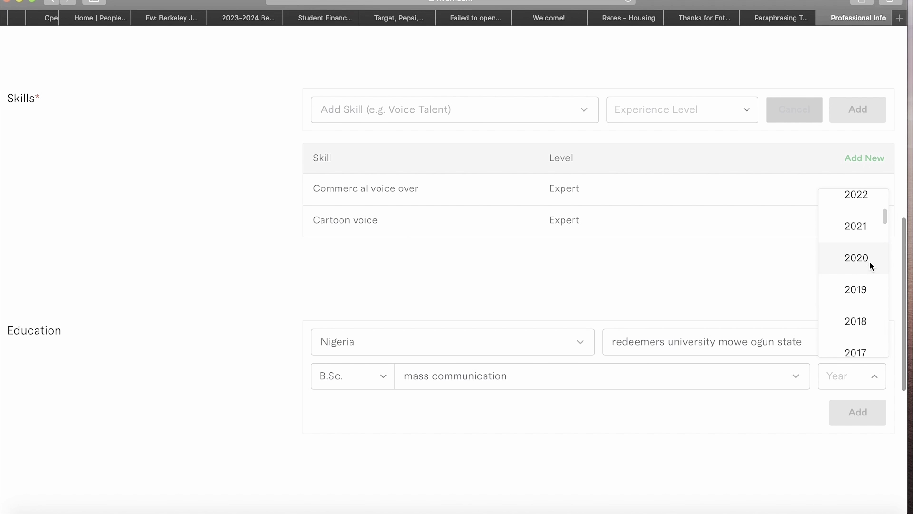
left_click(856, 258)
scroll(670, 507, "down", 3)
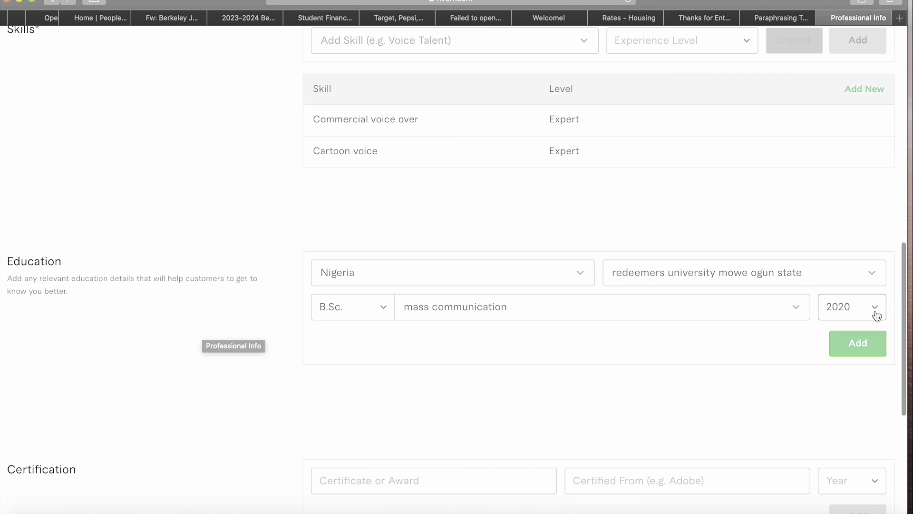
left_click(851, 352)
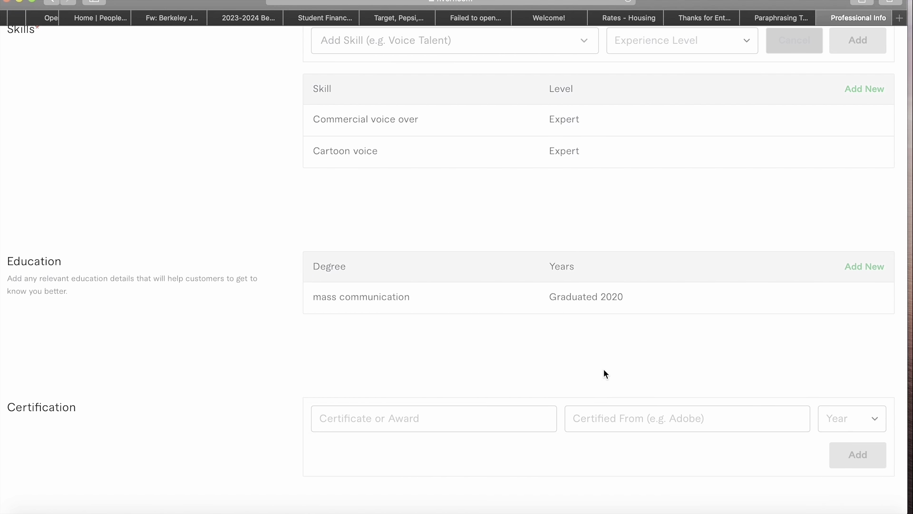
- Add the certificate 'voice over expert' from 'voice over academy', year 2021
scroll(605, 374, "down", 2)
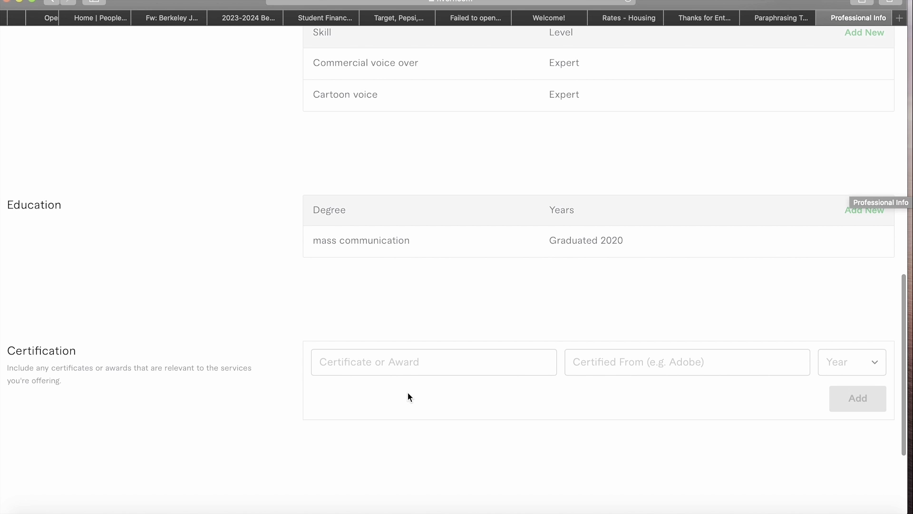
scroll(407, 392, "down", 3)
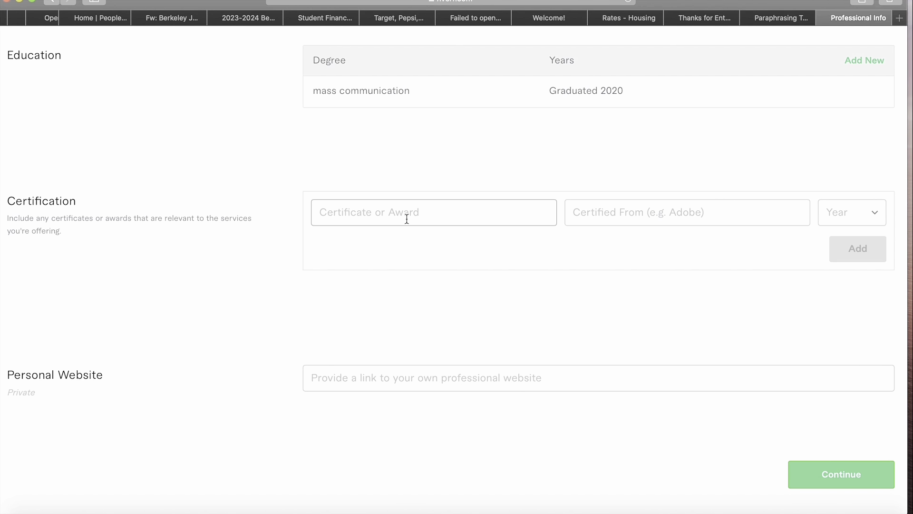
type("Mark")
key("BackSpace")
key("BackSpace")
key("BackSpace")
key("BackSpace")
type("voice ov")
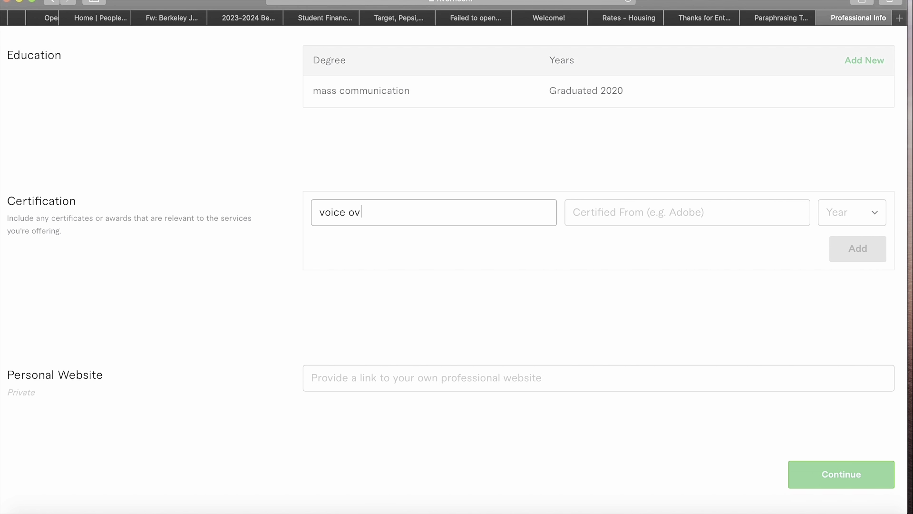
type("er expert")
left_click(665, 223)
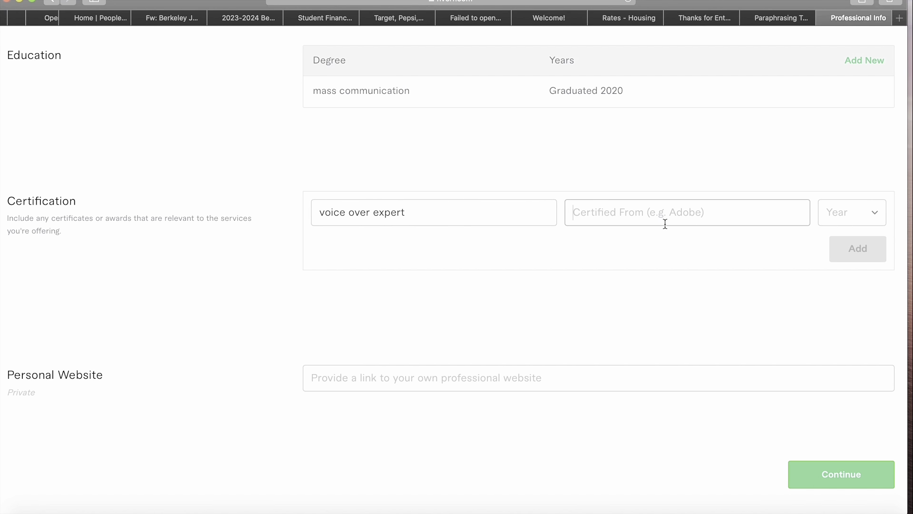
type("voice ")
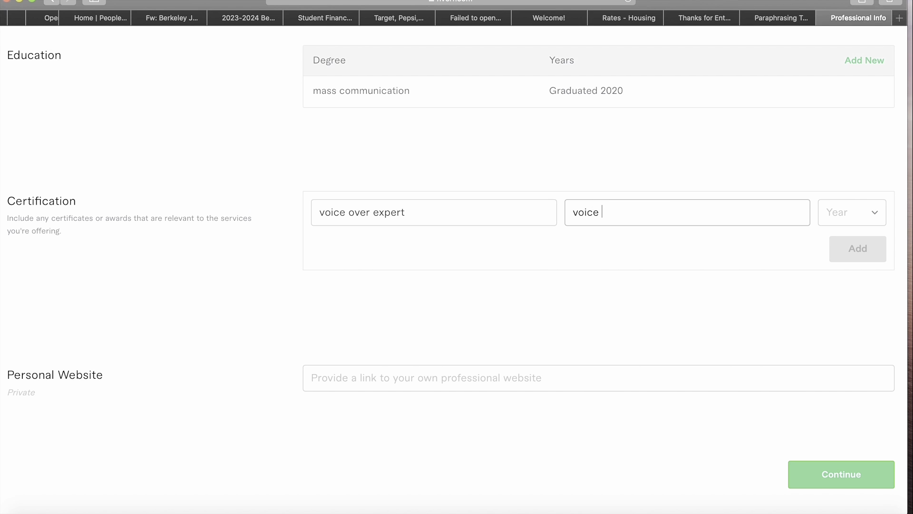
type("over academy")
left_click(845, 214)
left_click(884, 325)
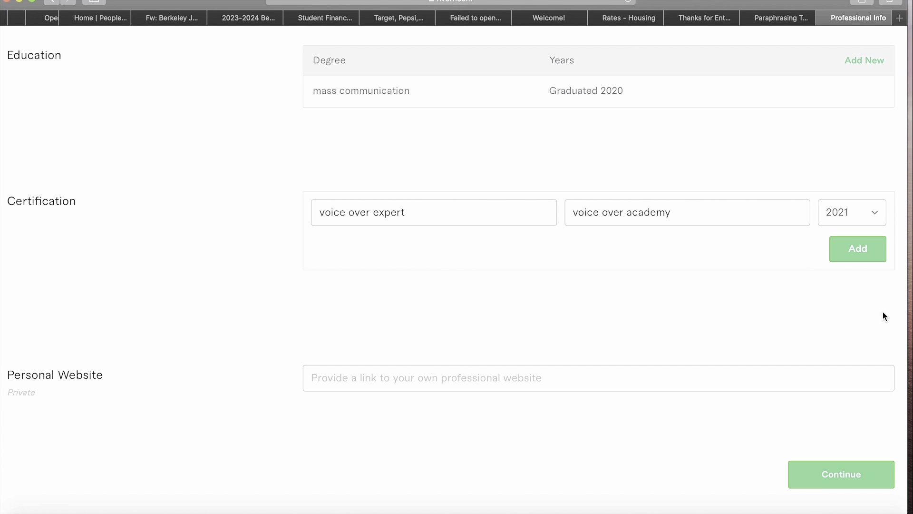
left_click(870, 259)
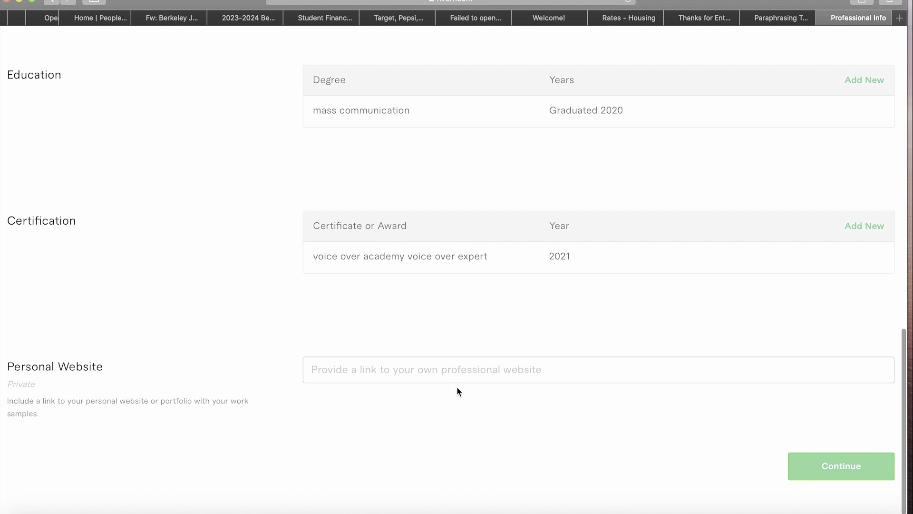
scroll(457, 387, "down", 1)
- Continue past the Professional Info and Linked Accounts steps
left_click(832, 461)
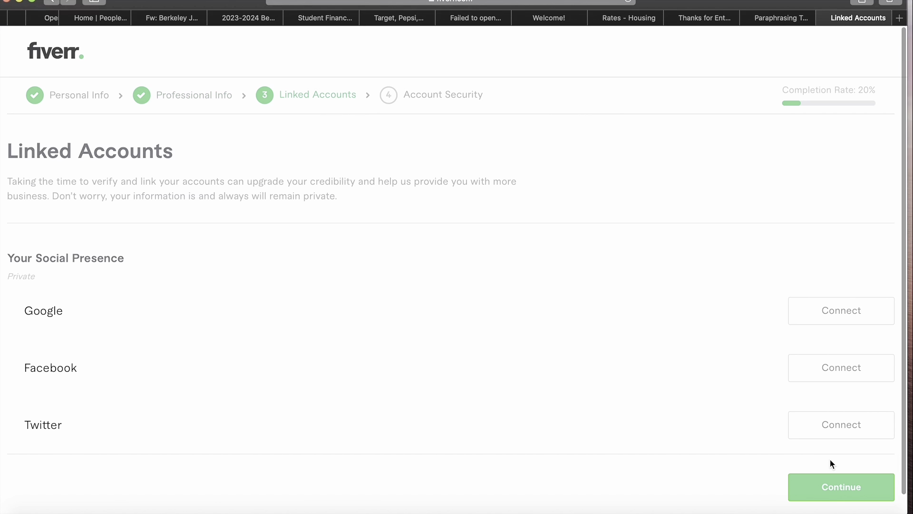
scroll(398, 385, "down", 2)
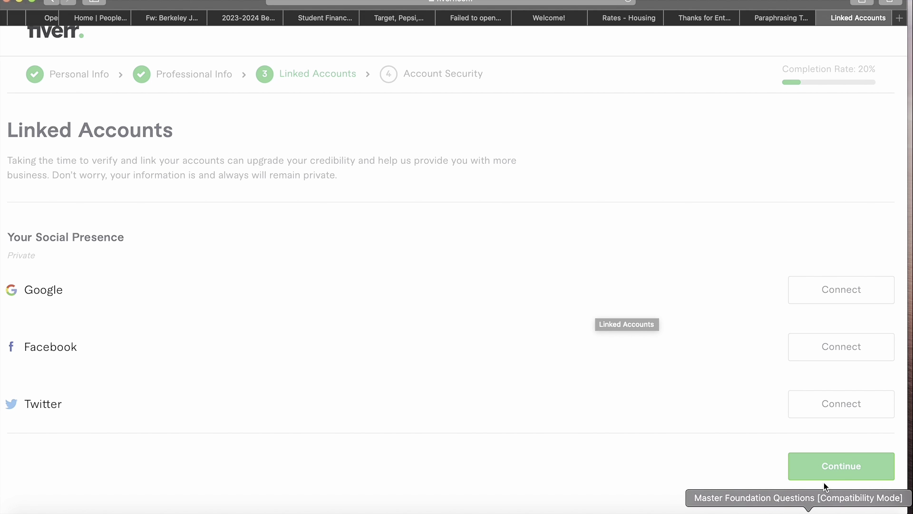
left_click(833, 467)
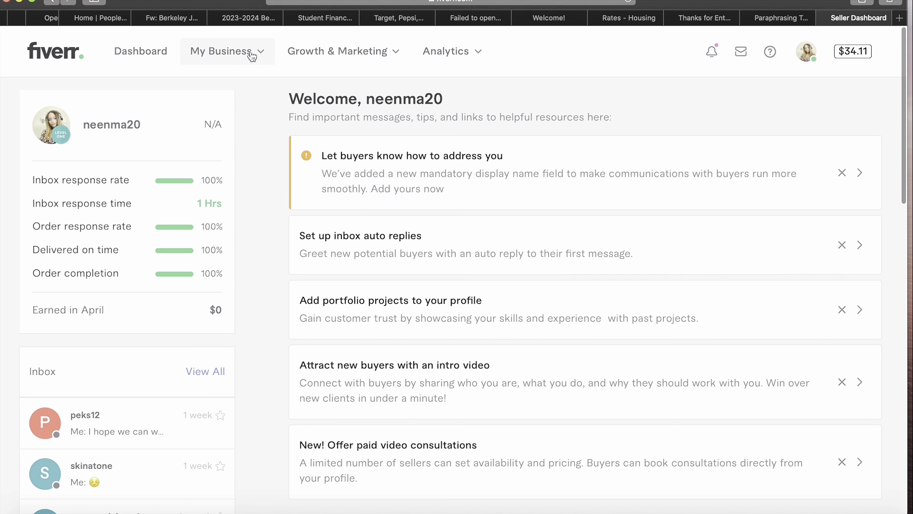
- Start a new gig from My Business > Gigs and focus the gig title box
left_click(252, 53)
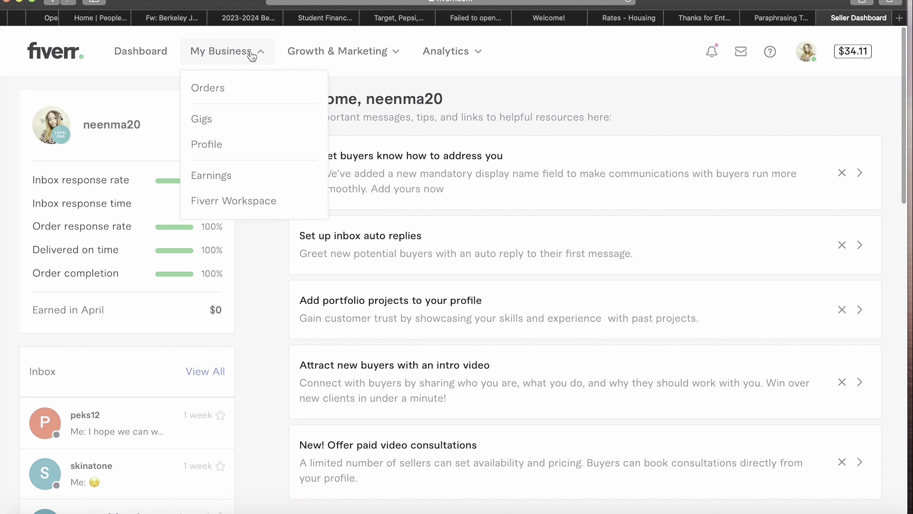
left_click(206, 119)
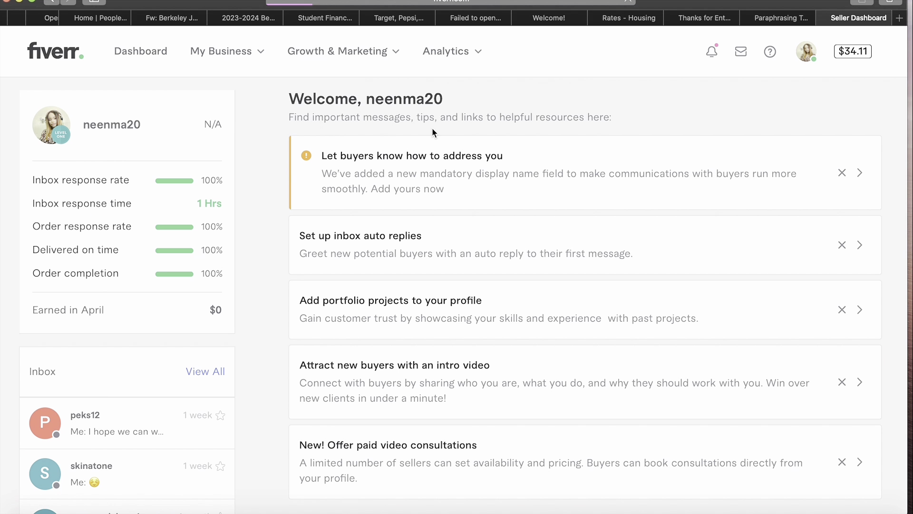
left_click(389, 216)
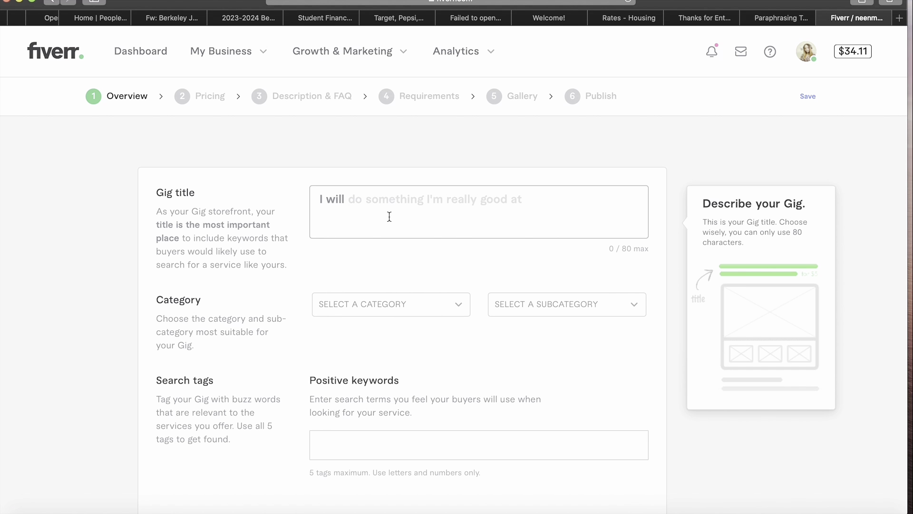
- Enter 'record professional female voice overs' after 'I will' as the gig title
type("recorf")
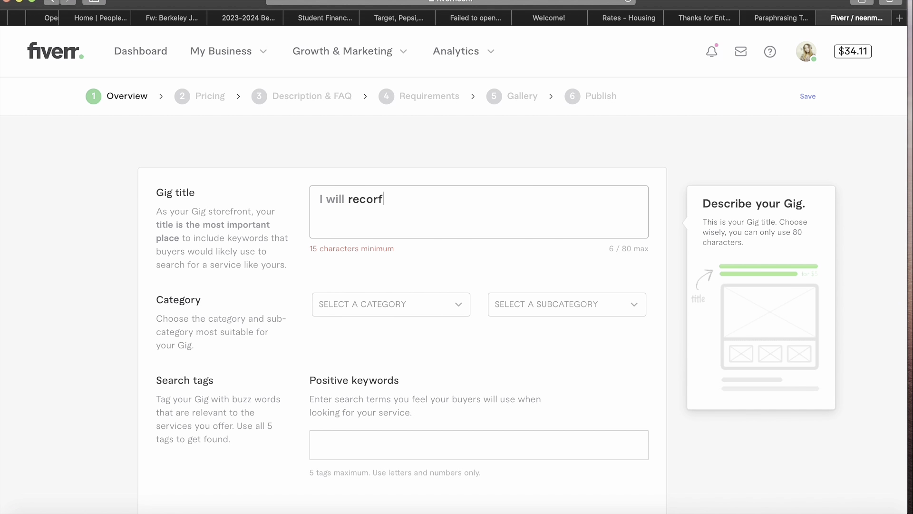
key("BackSpace")
type("d profesi")
key("BackSpace")
type("siona")
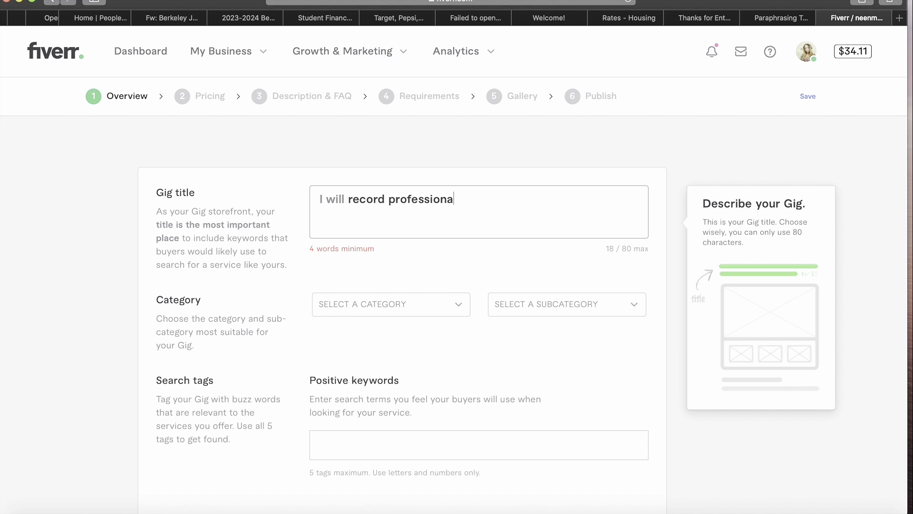
type("l female voi")
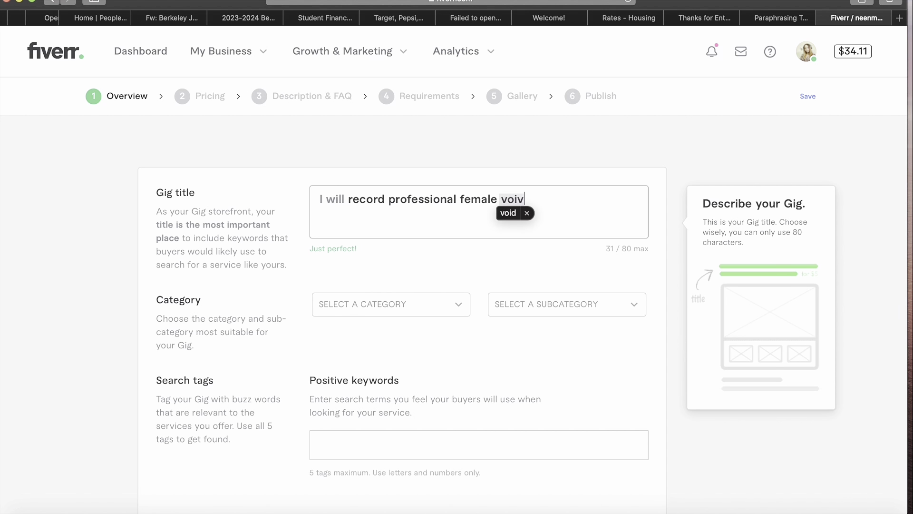
type("ce")
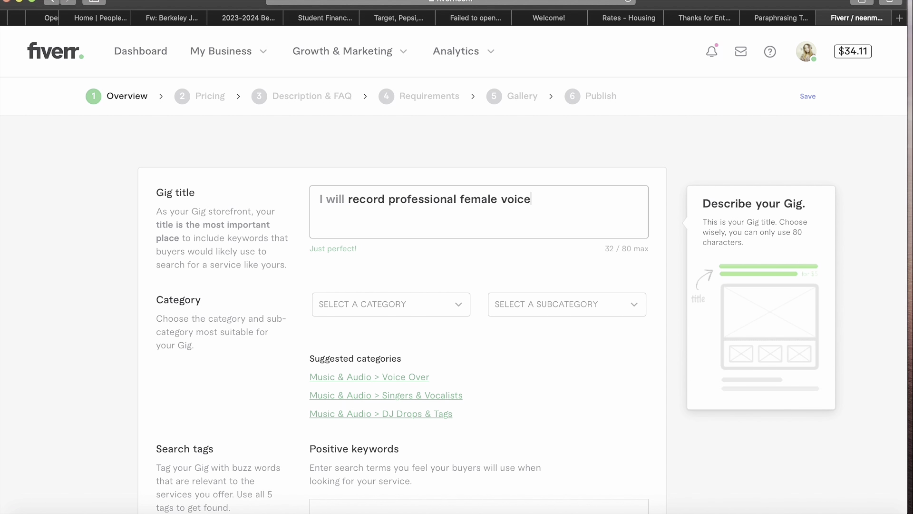
type(" overs")
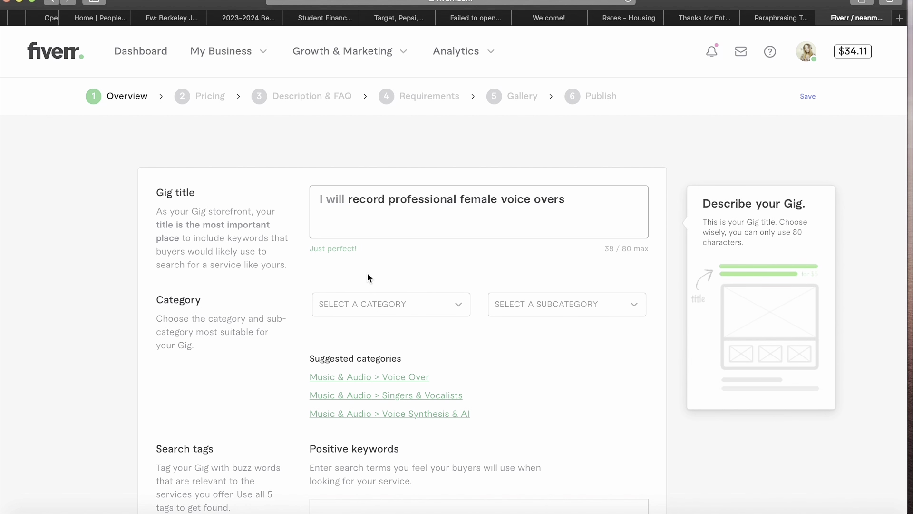
- Choose MUSIC & AUDIO as the gig category and VOICE OVER as its subcategory
left_click(429, 307)
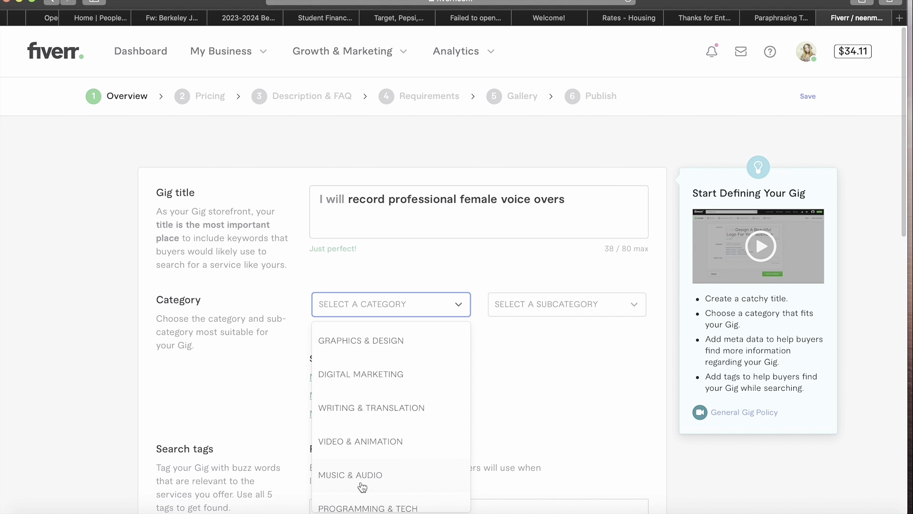
scroll(425, 381, "down", 4)
scroll(425, 381, "up", 2)
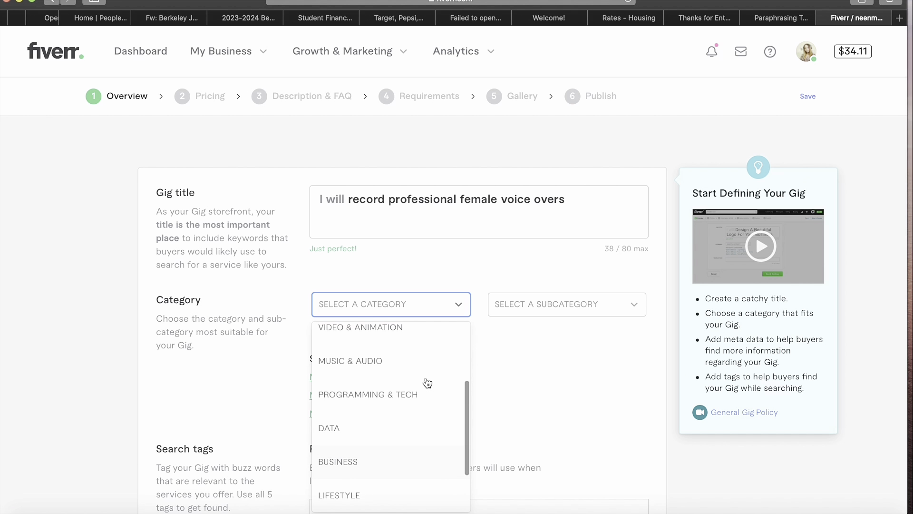
scroll(426, 382, "up", 1)
left_click(402, 386)
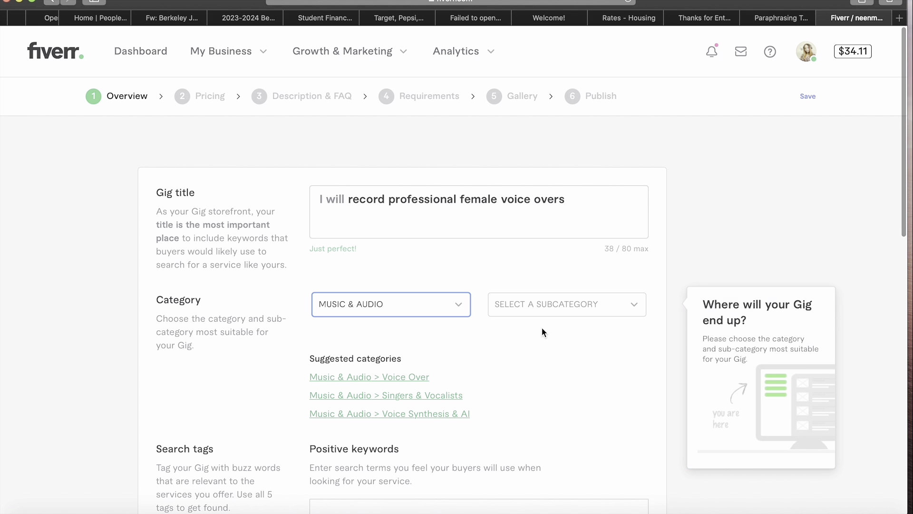
left_click(598, 304)
left_click(633, 306)
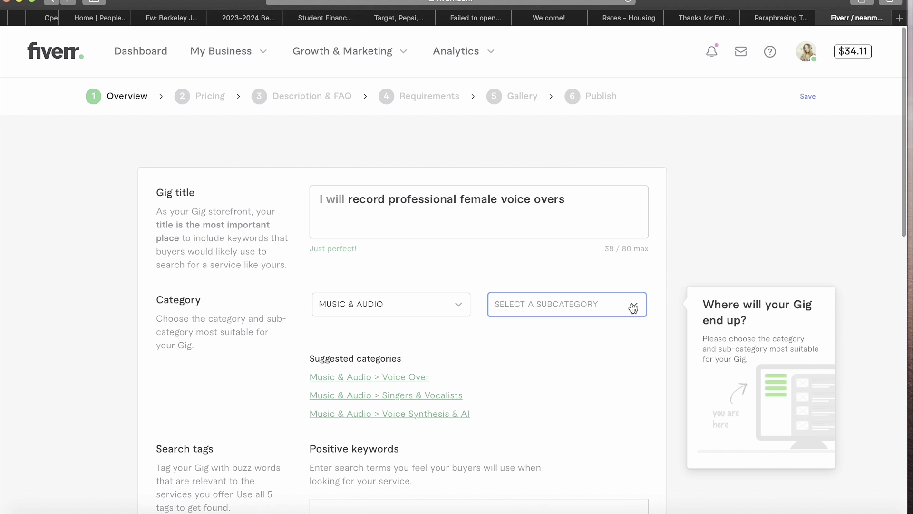
left_click(632, 307)
left_click(609, 341)
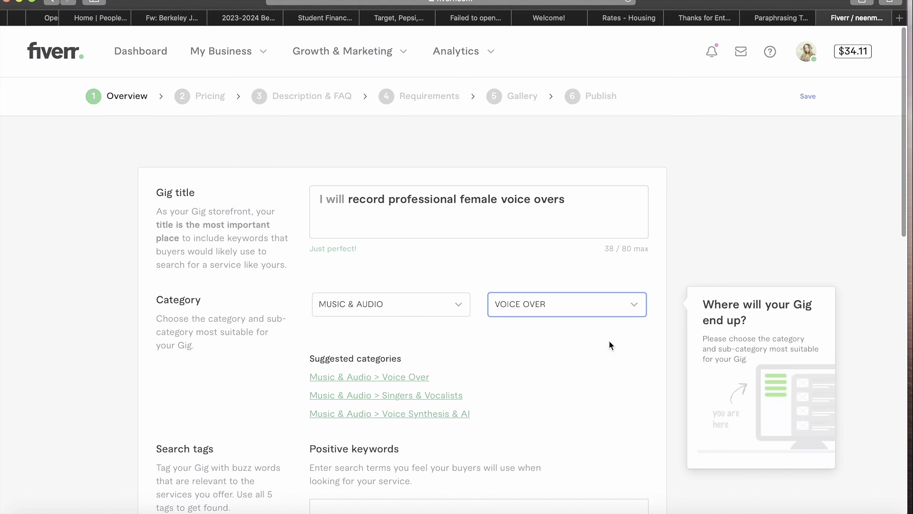
scroll(523, 369, "down", 3)
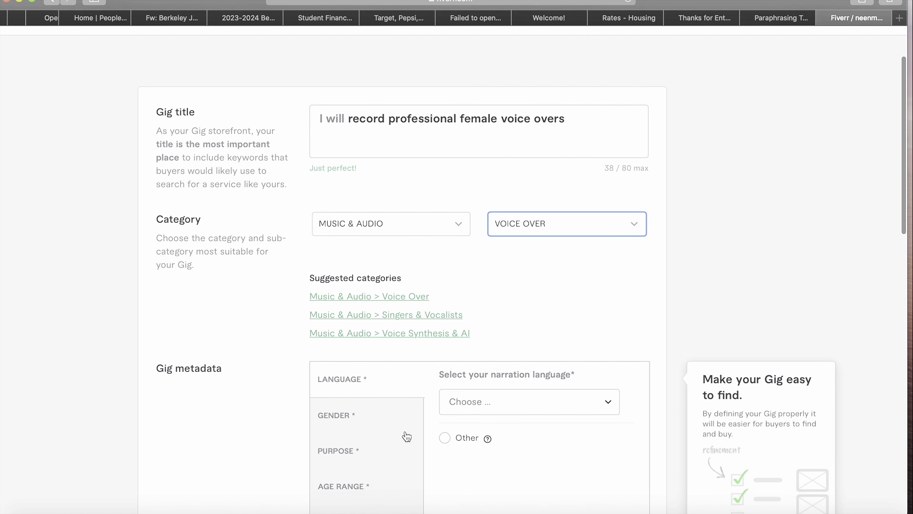
- Set the narrator's gender to Female in the gig metadata
scroll(406, 436, "down", 3)
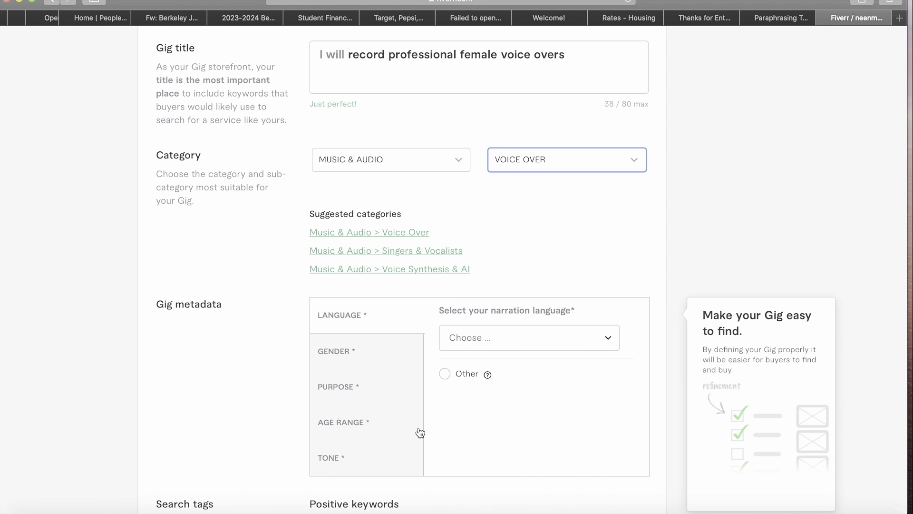
scroll(493, 342, "down", 3)
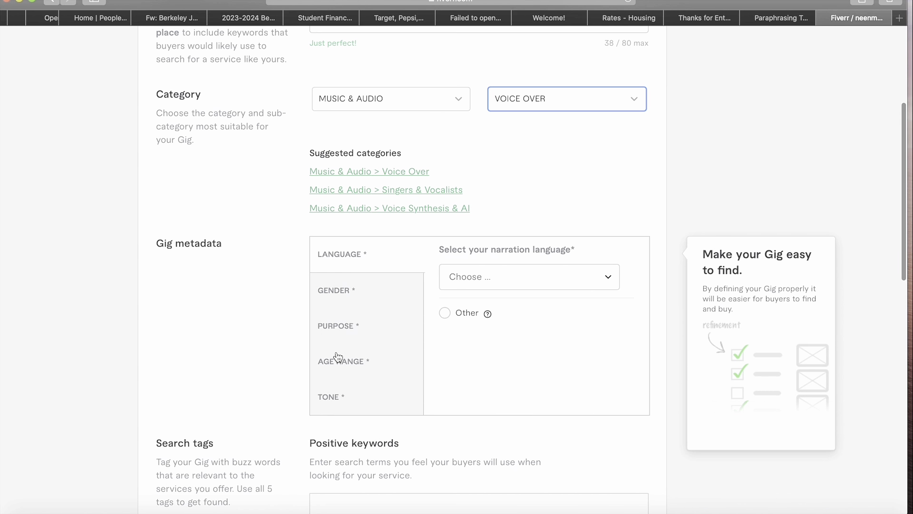
left_click(525, 284)
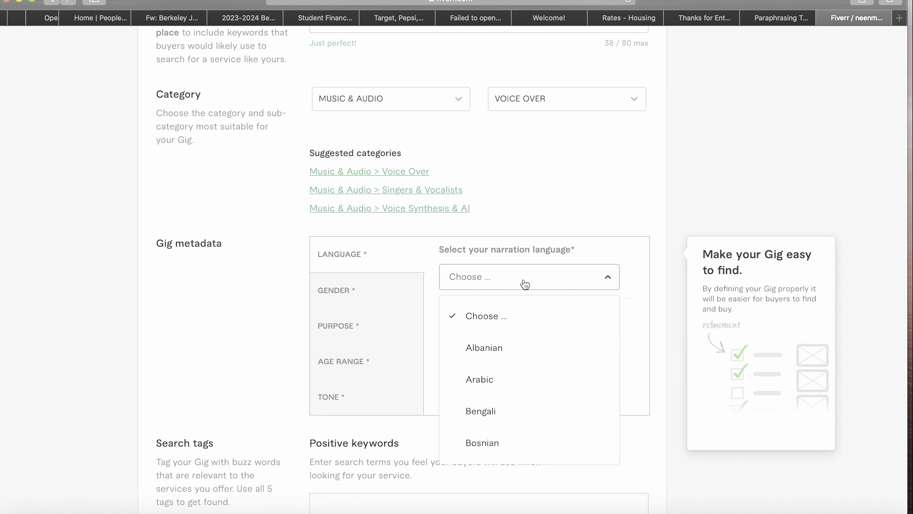
left_click(565, 285)
left_click(565, 284)
left_click(551, 276)
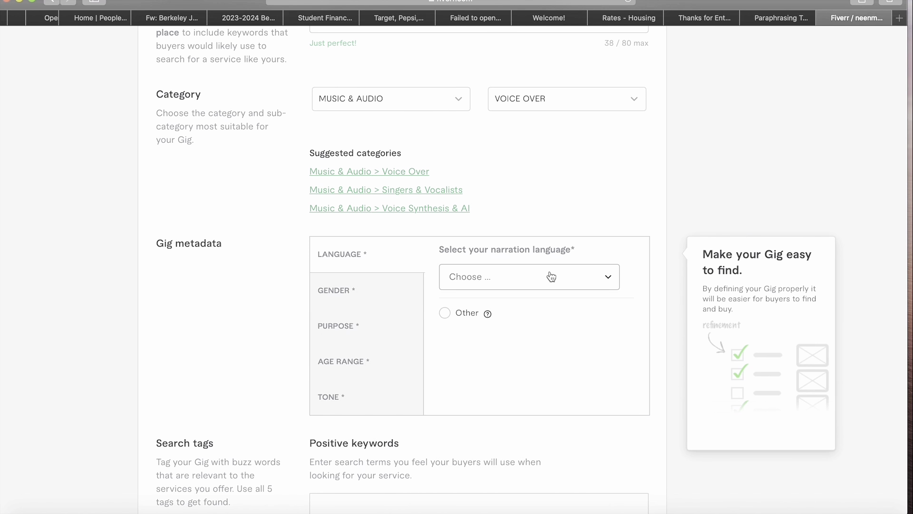
scroll(608, 281, "up", 3)
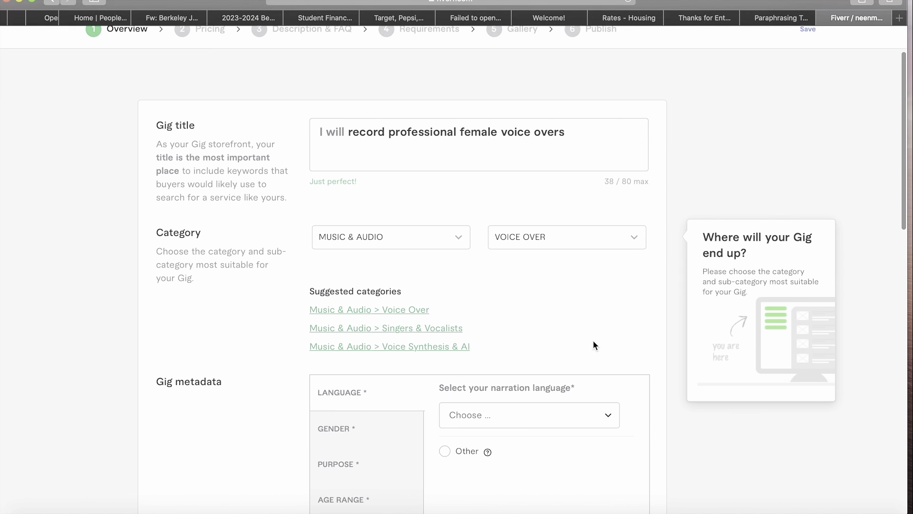
scroll(593, 340, "down", 5)
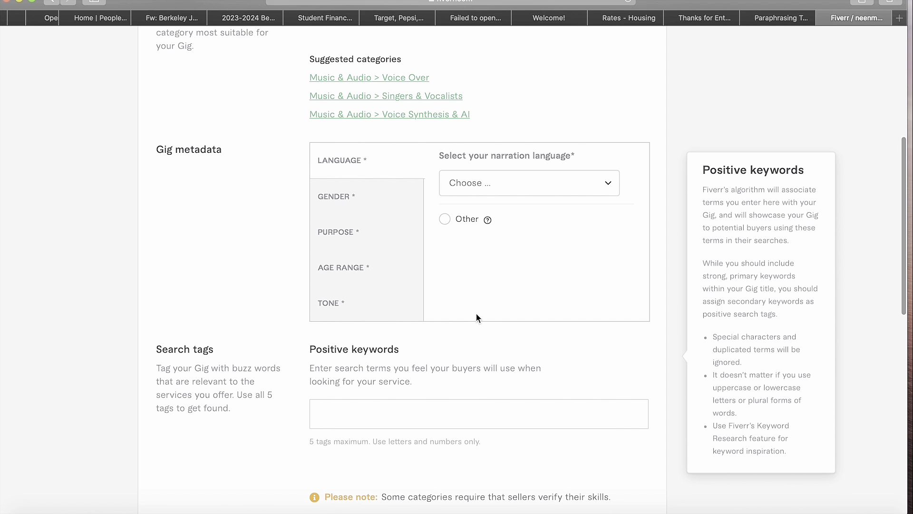
left_click(347, 199)
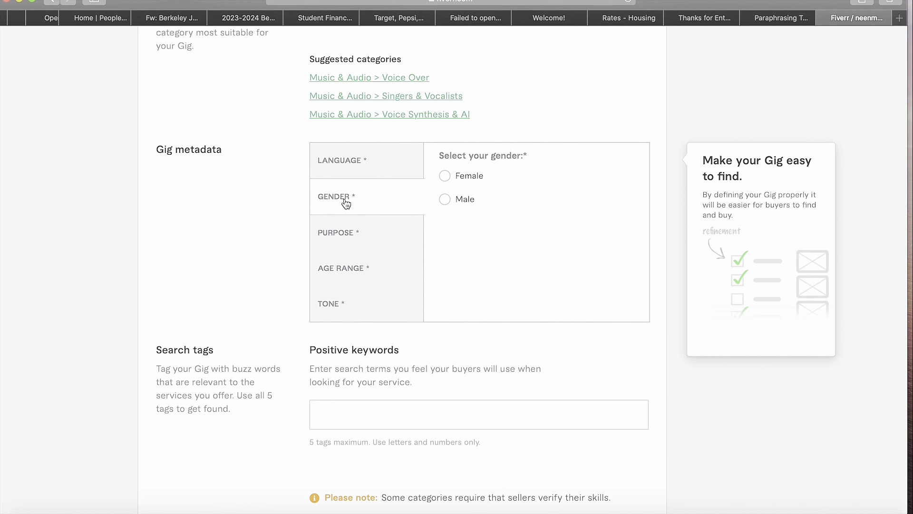
left_click(444, 176)
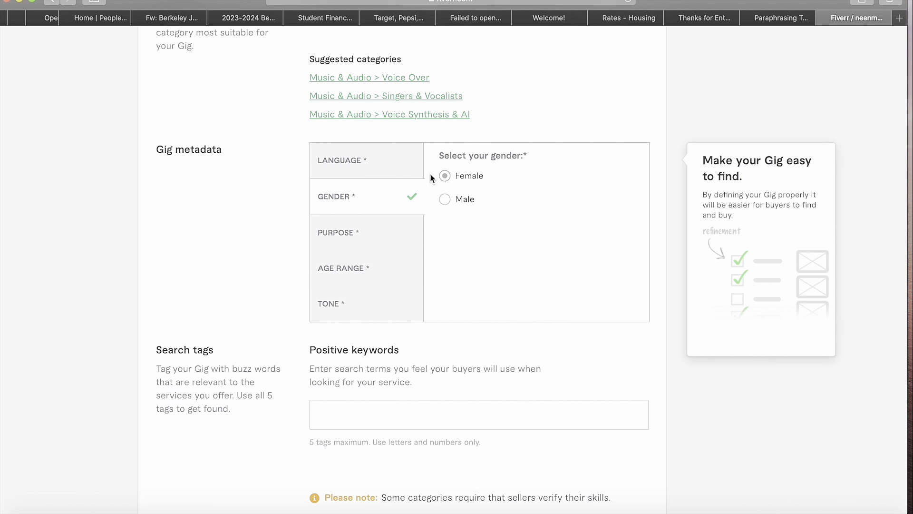
- Choose English as the narration language
left_click(361, 167)
left_click(474, 186)
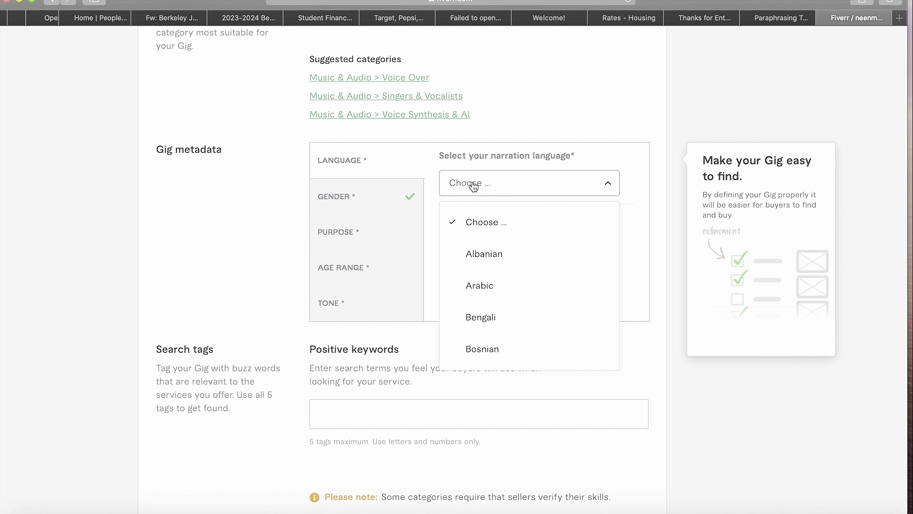
scroll(506, 247, "down", 10)
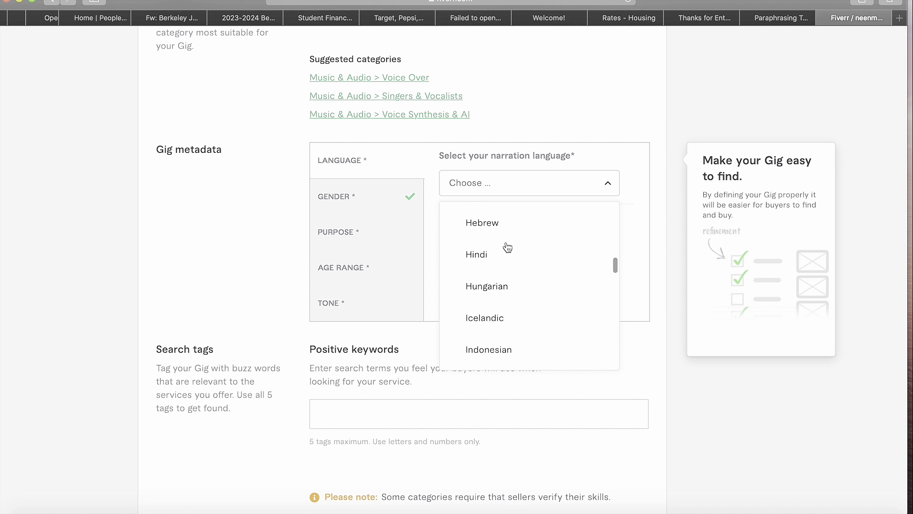
scroll(507, 246, "up", 3)
scroll(508, 246, "up", 8)
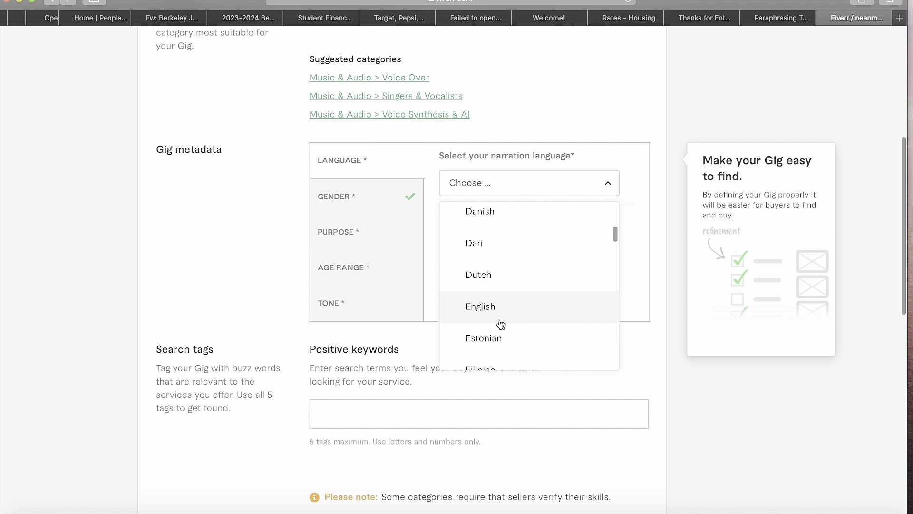
left_click(501, 324)
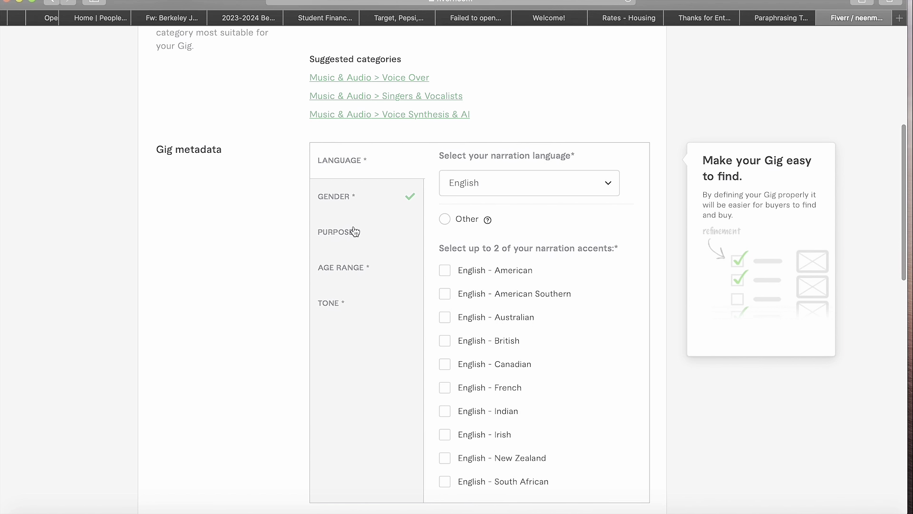
- Tick the British, American, American Southern and Canadian accents
scroll(464, 298, "down", 1)
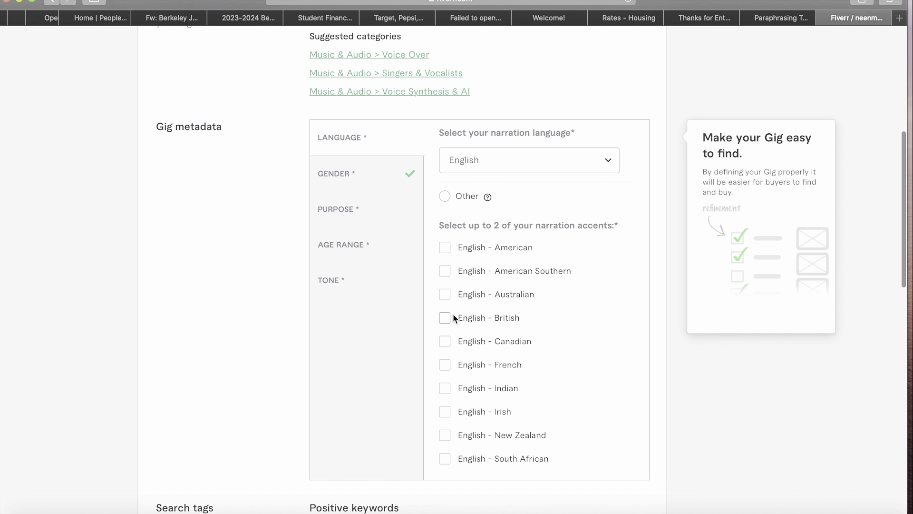
left_click(450, 316)
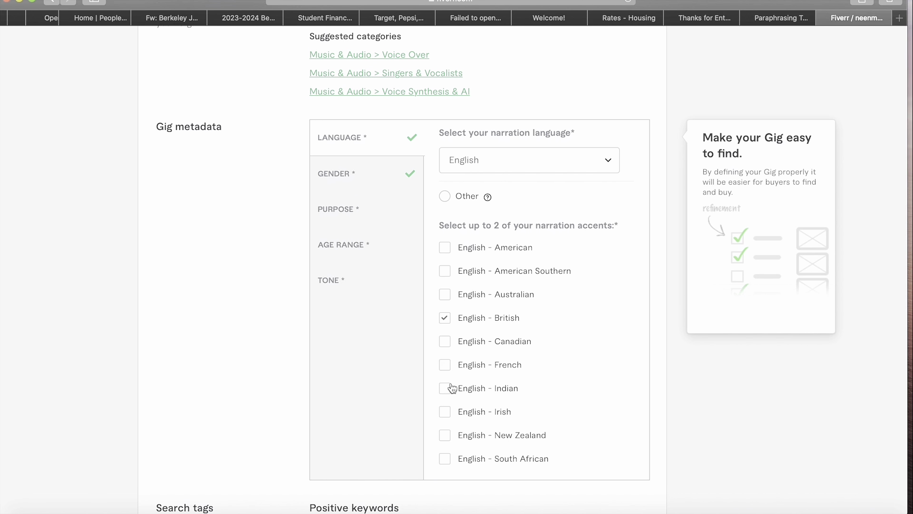
left_click(445, 250)
scroll(491, 253, "down", 1)
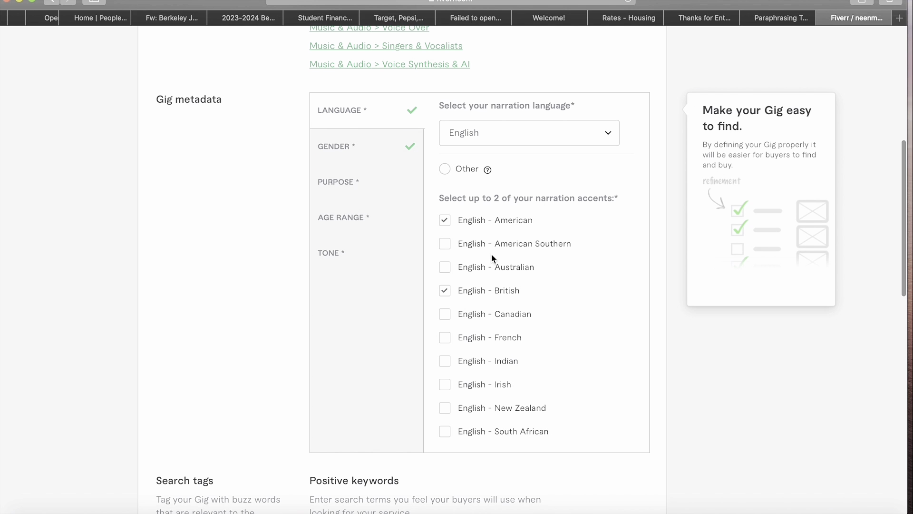
left_click(446, 243)
left_click(444, 315)
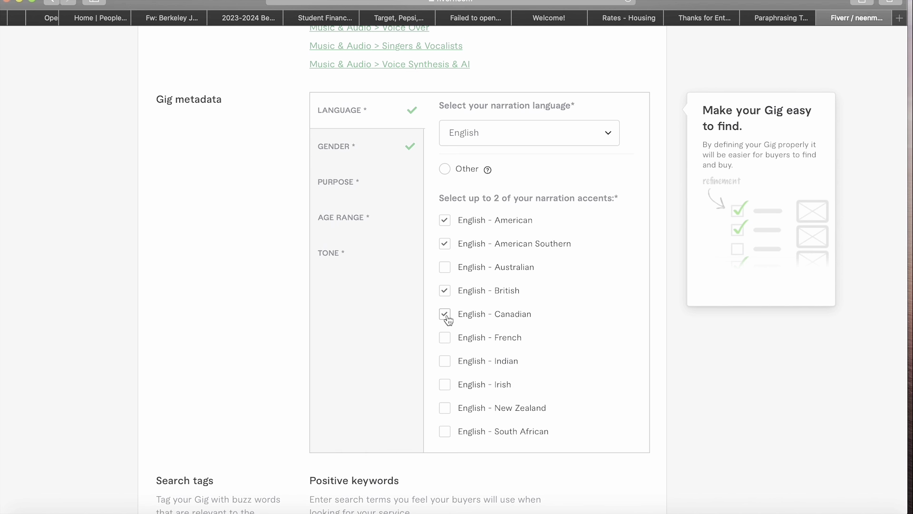
left_click(364, 184)
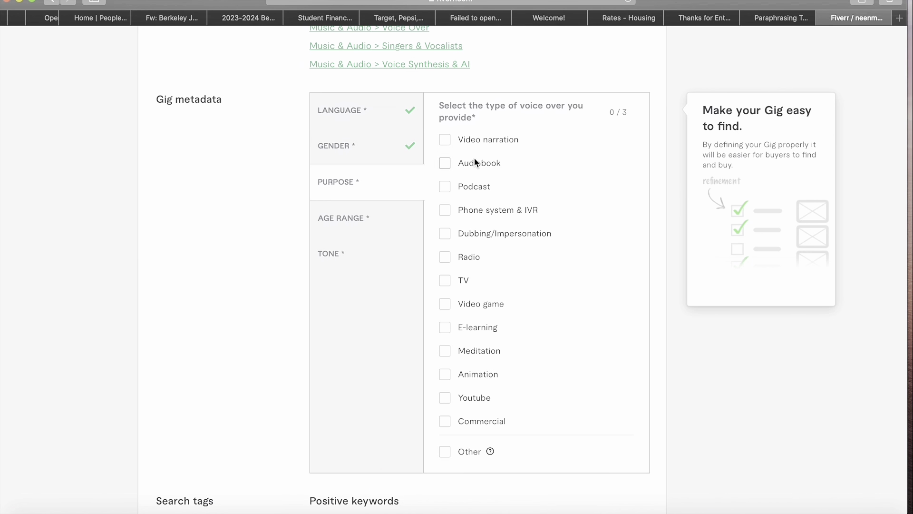
- Tick Audiobook, Podcast and Radio as purposes, unticking Phone system & IVR, YouTube and TV
left_click(445, 163)
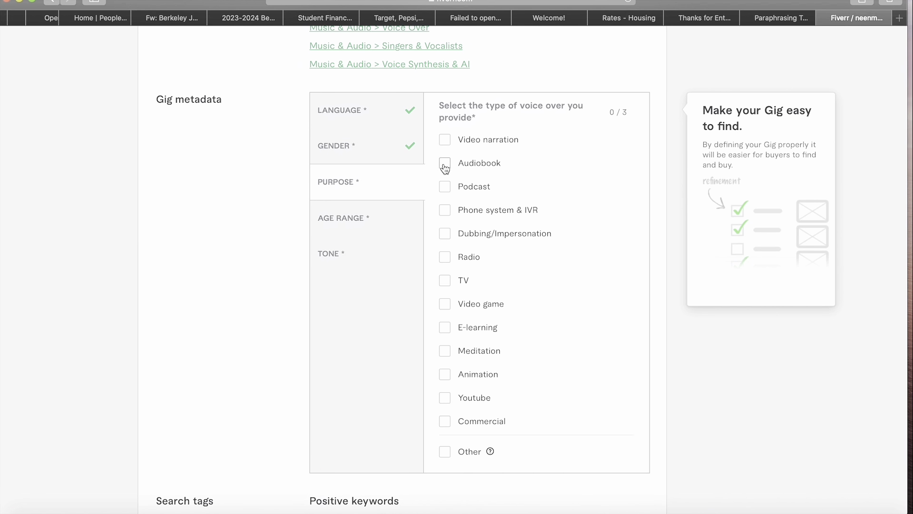
left_click(445, 210)
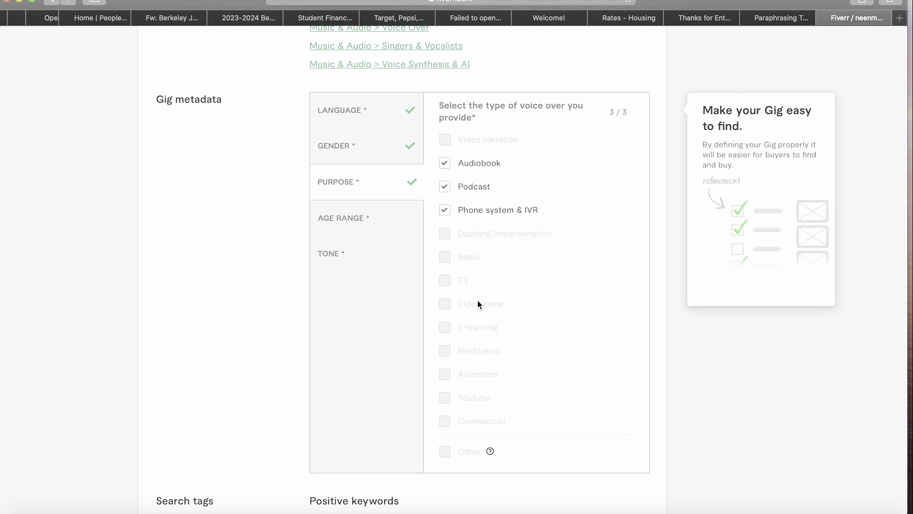
left_click(445, 213)
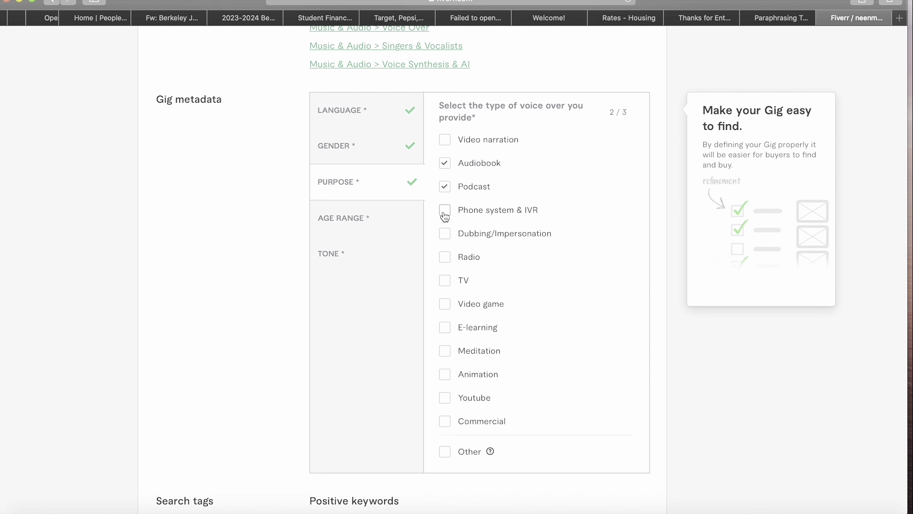
left_click(444, 399)
left_click(445, 400)
left_click(445, 284)
double_click(445, 286)
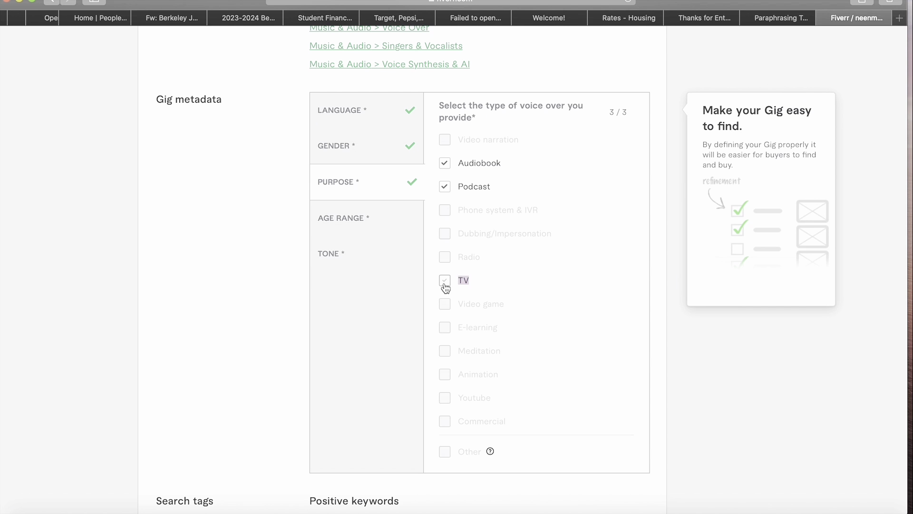
left_click(445, 285)
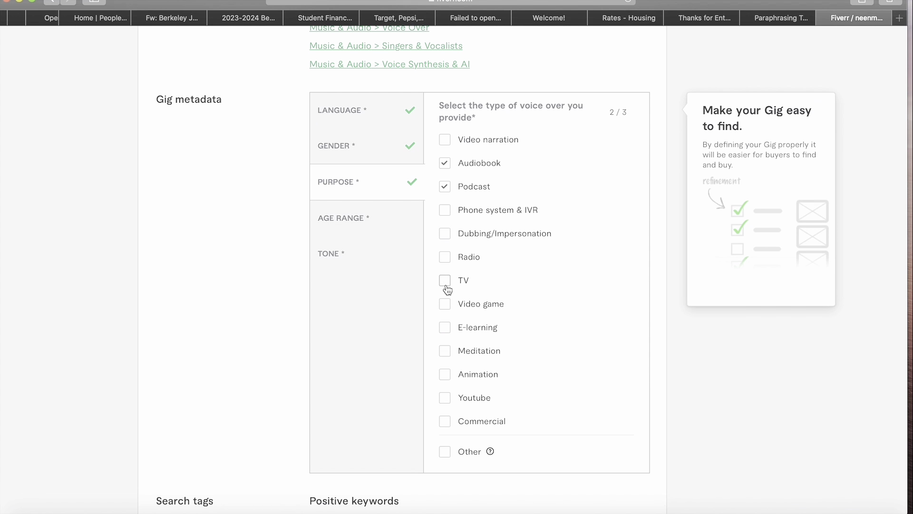
left_click(445, 263)
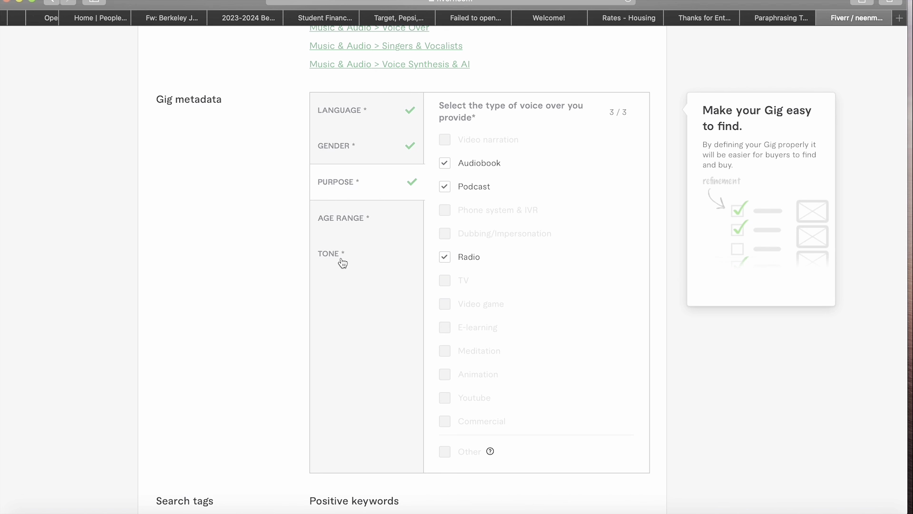
left_click(379, 233)
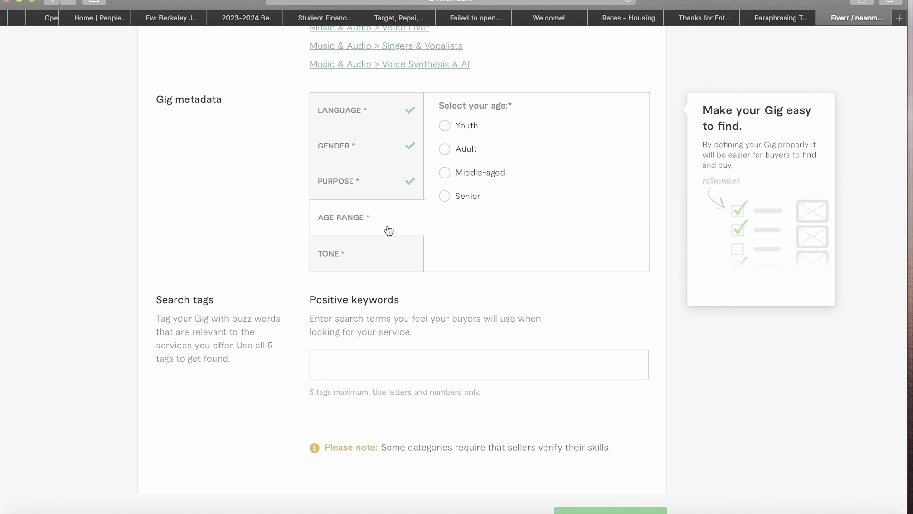
- Set age range to Youth and tick the Angry, Authoritative, Calming, Conversational and Dramatic tones
left_click(449, 126)
left_click(407, 257)
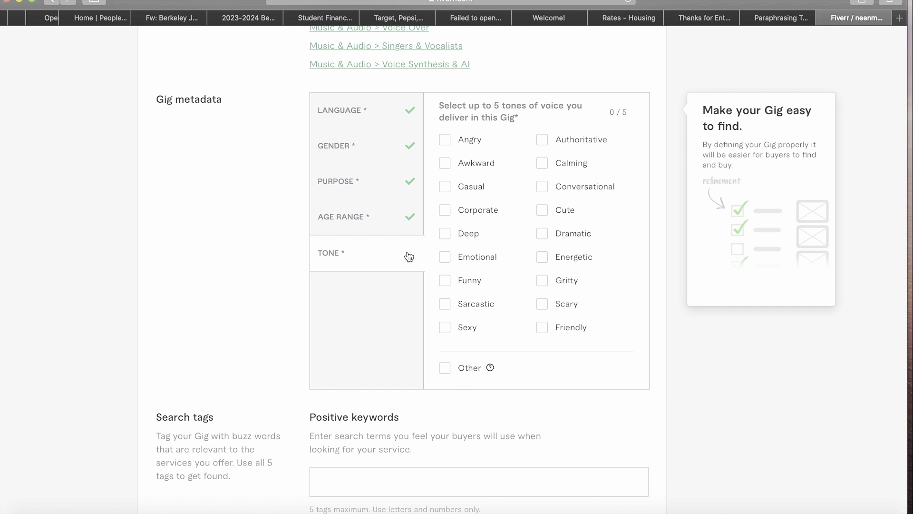
left_click(452, 145)
left_click(544, 141)
left_click(543, 233)
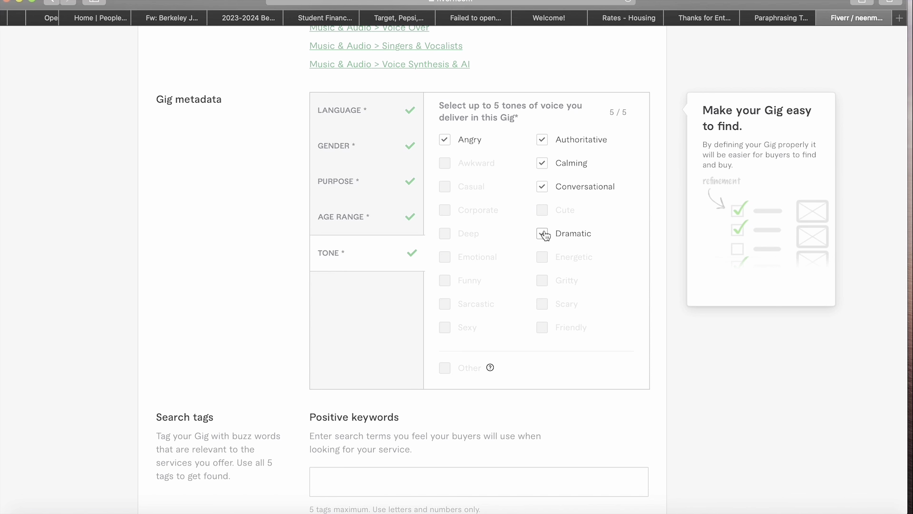
scroll(553, 273, "down", 5)
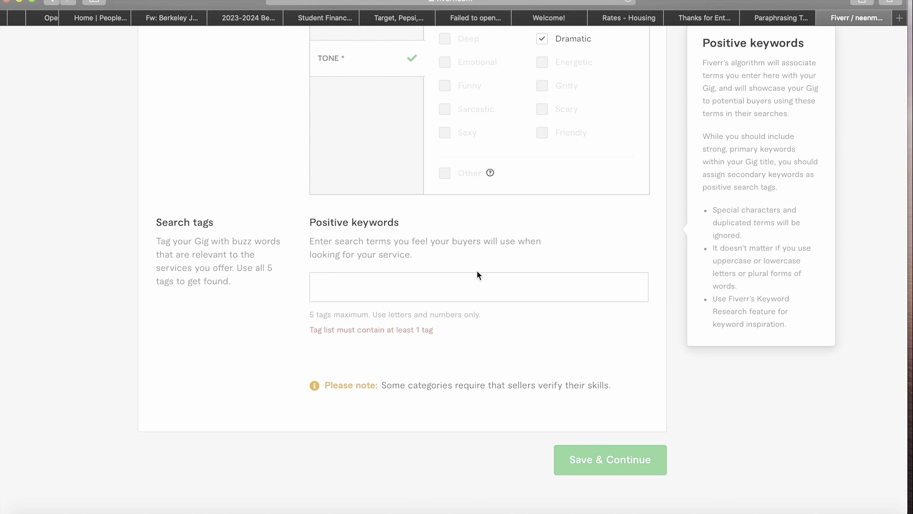
- Add the search tags voice acting, voiceover, voice and voice mail from suggestions
left_click(408, 280)
type("v")
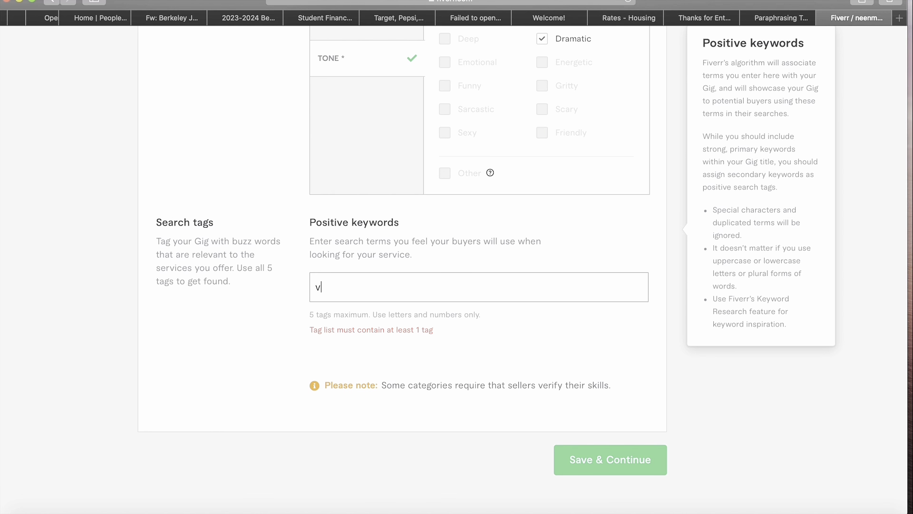
type("oi")
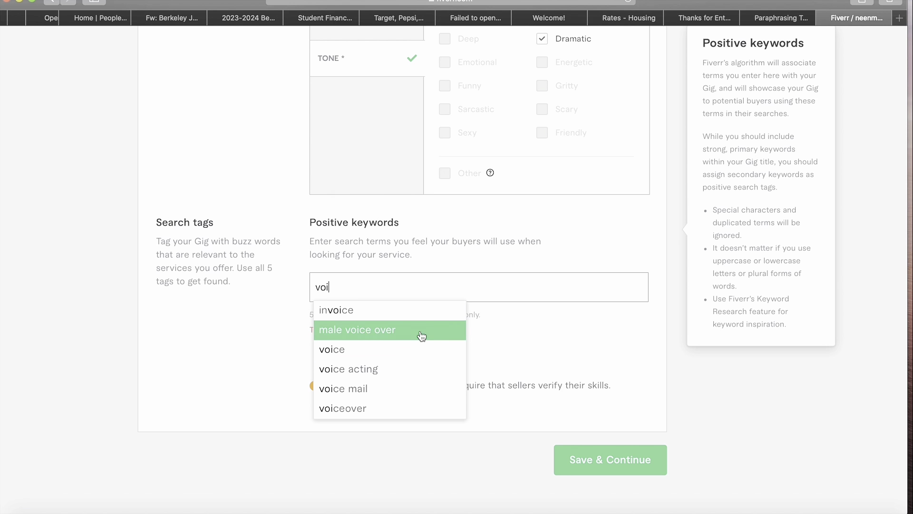
left_click(408, 365)
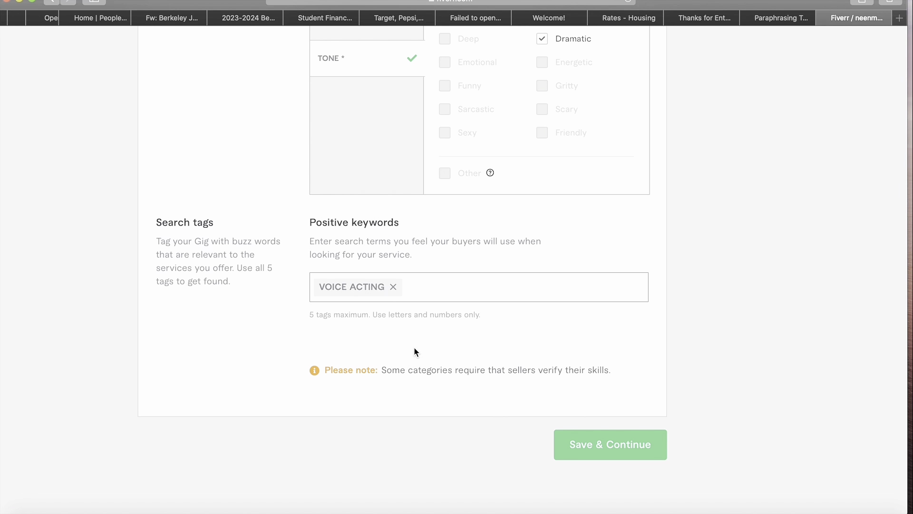
type("voi")
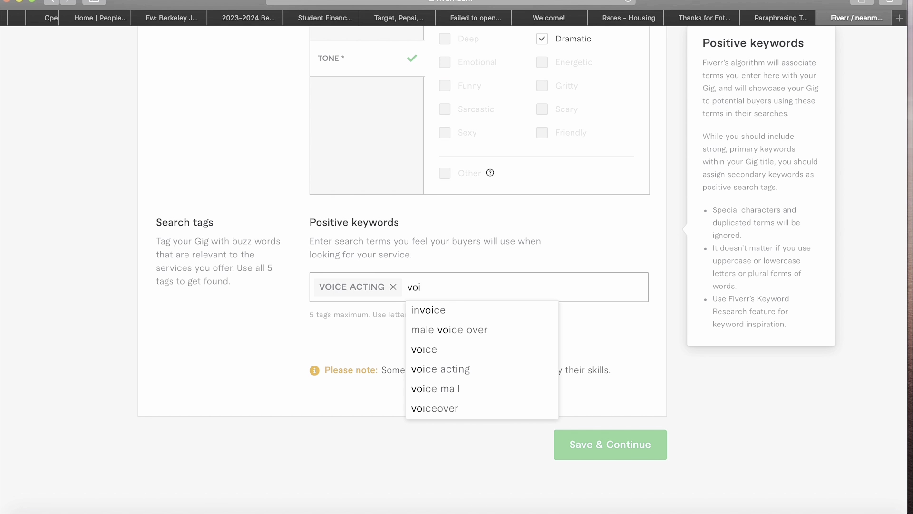
type("c")
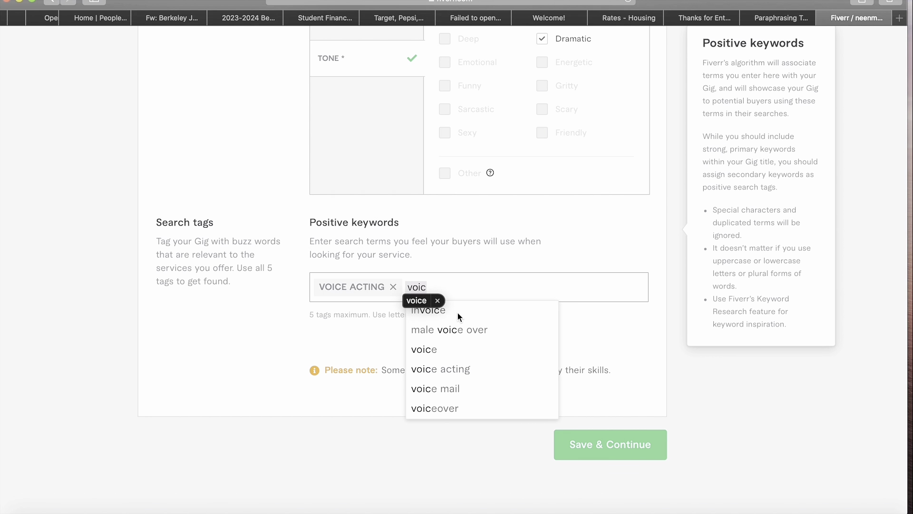
type("e")
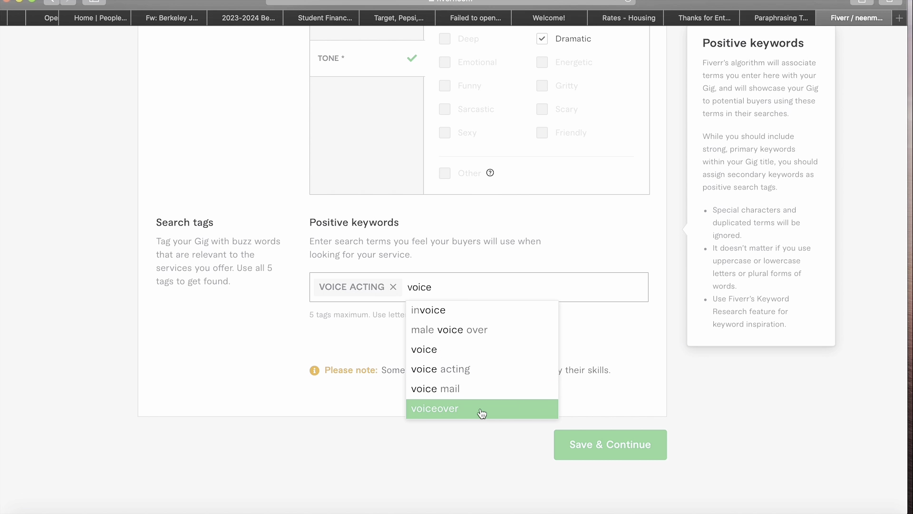
left_click(481, 412)
type("v")
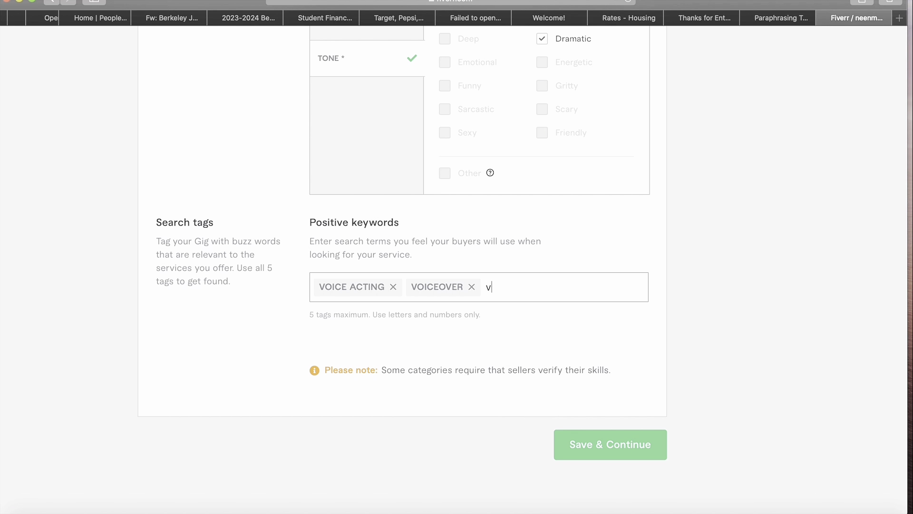
type("oi")
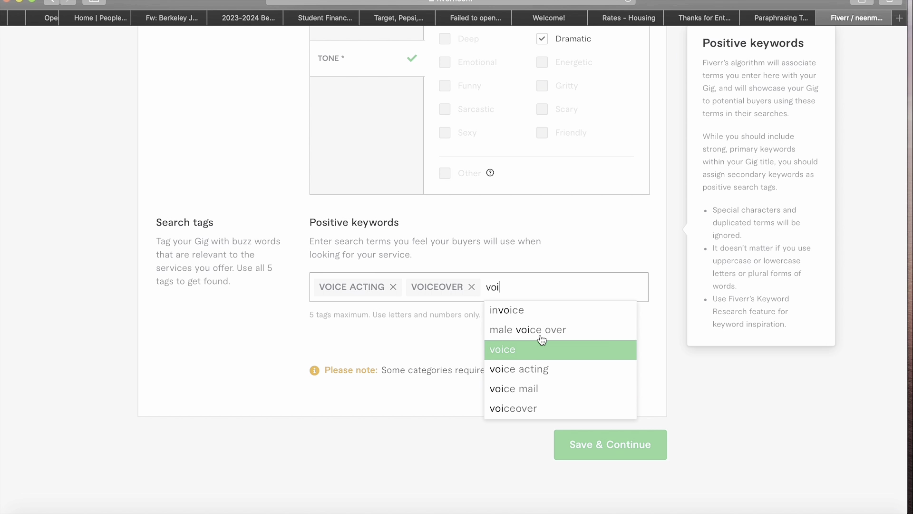
key("Up")
key("Return")
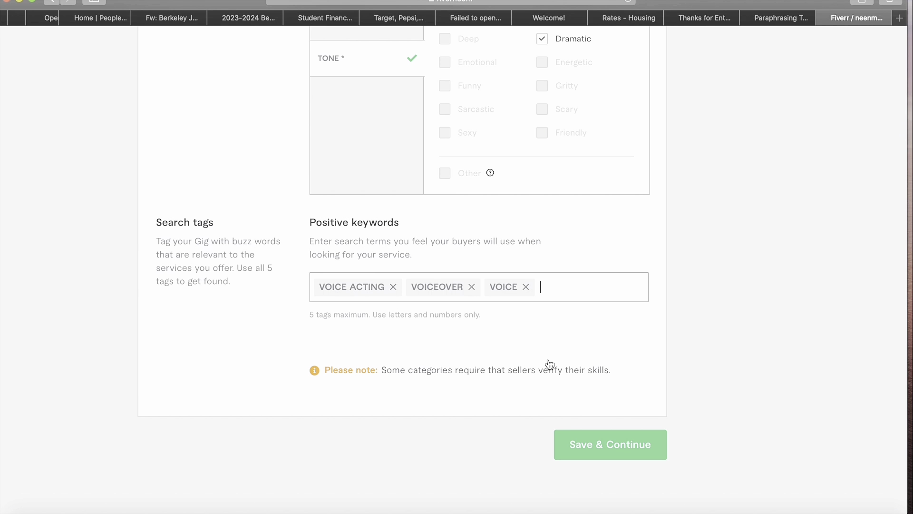
type("voice")
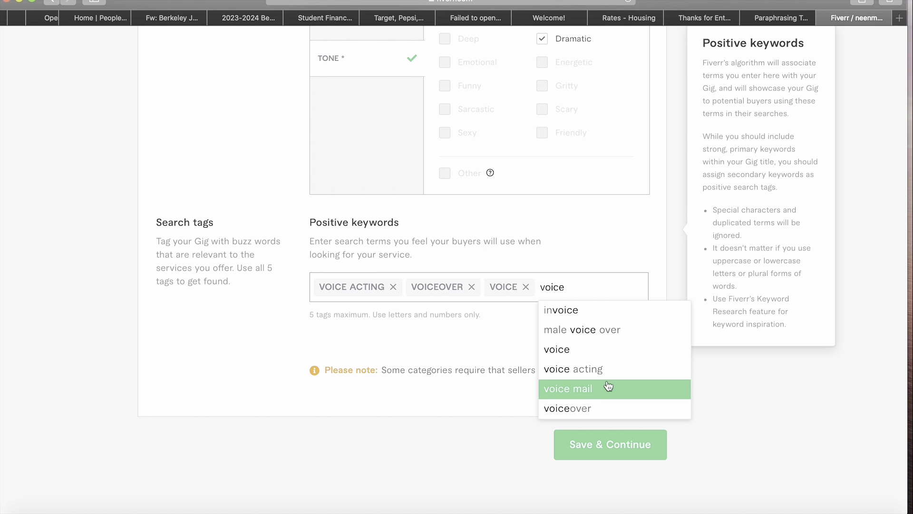
scroll(609, 386, "down", 3)
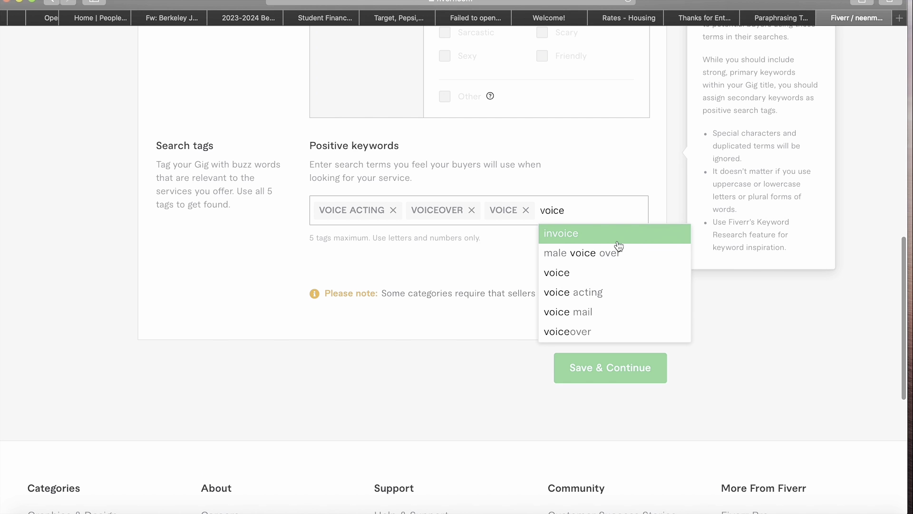
left_click(616, 311)
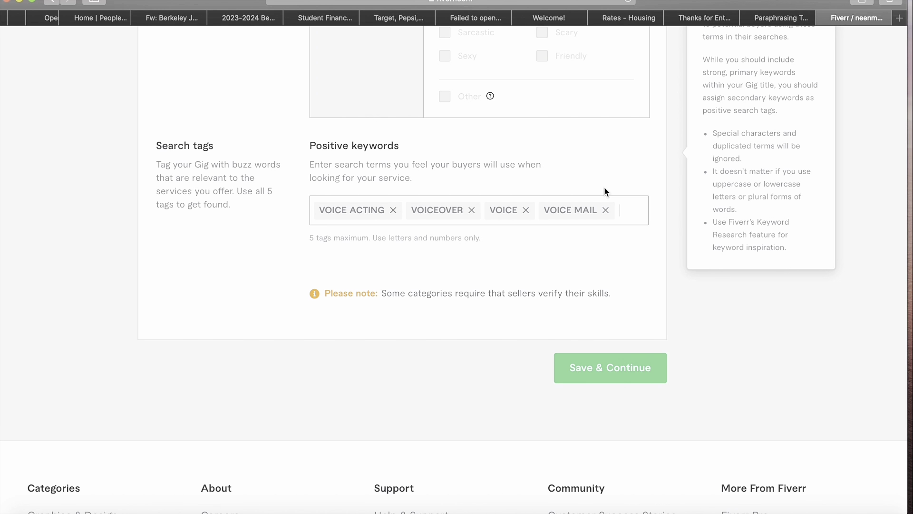
- Discard the unwanted 'female voice' tag text and save the overview
type("d")
key("BackSpace")
type("femalew")
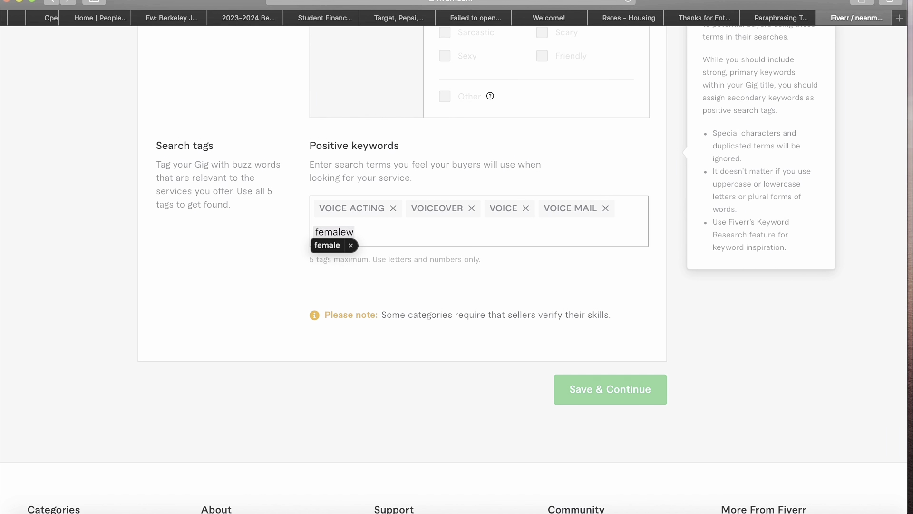
key("BackSpace")
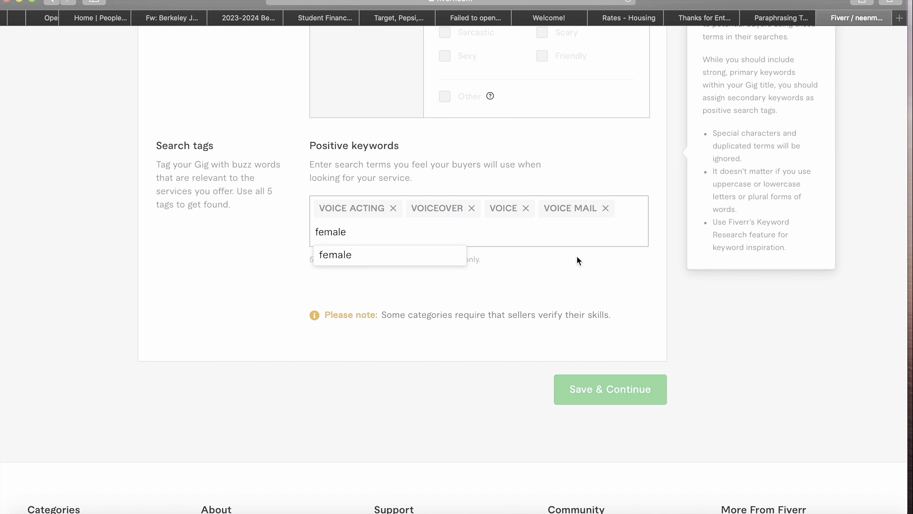
type("voi")
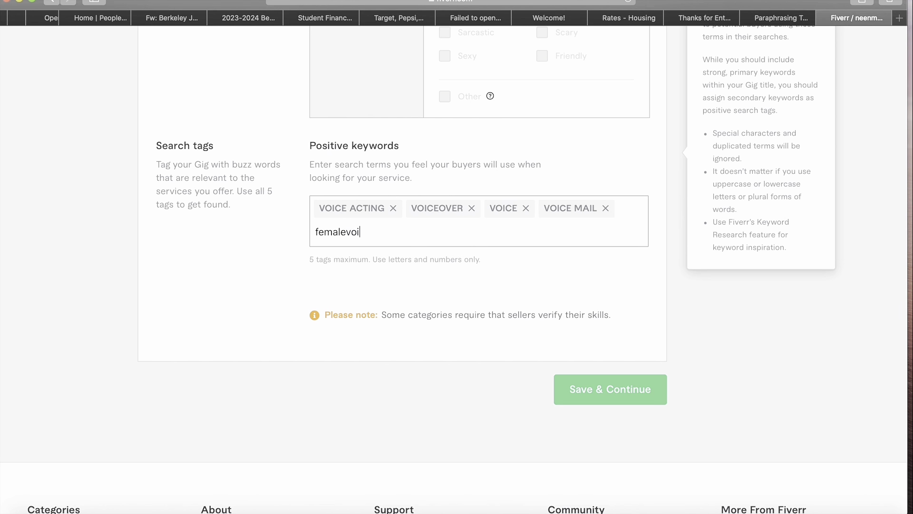
type("ce")
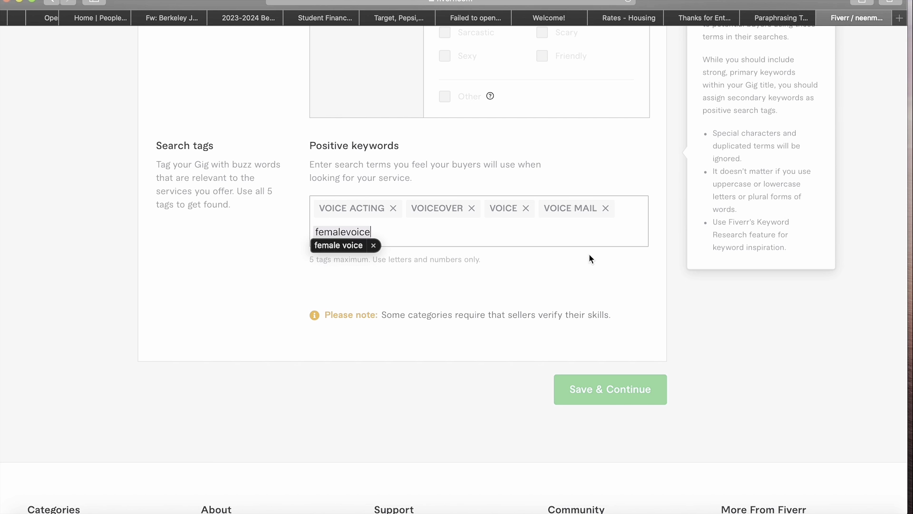
left_click(375, 246)
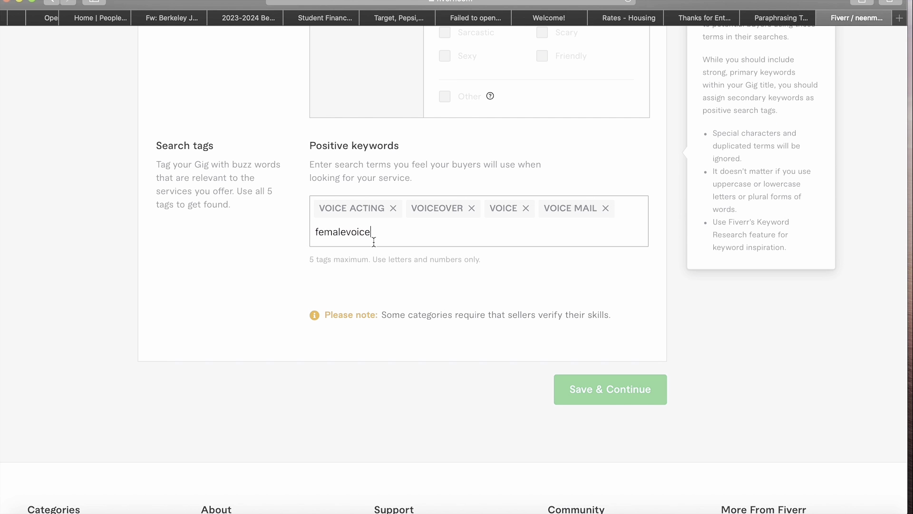
key("BackSpace")
key("BackSpace")
key("BackSpace")
key("BackSpace")
key("BackSpace")
key("BackSpace")
key("BackSpace")
key("BackSpace")
key("BackSpace")
key("BackSpace")
key("BackSpace")
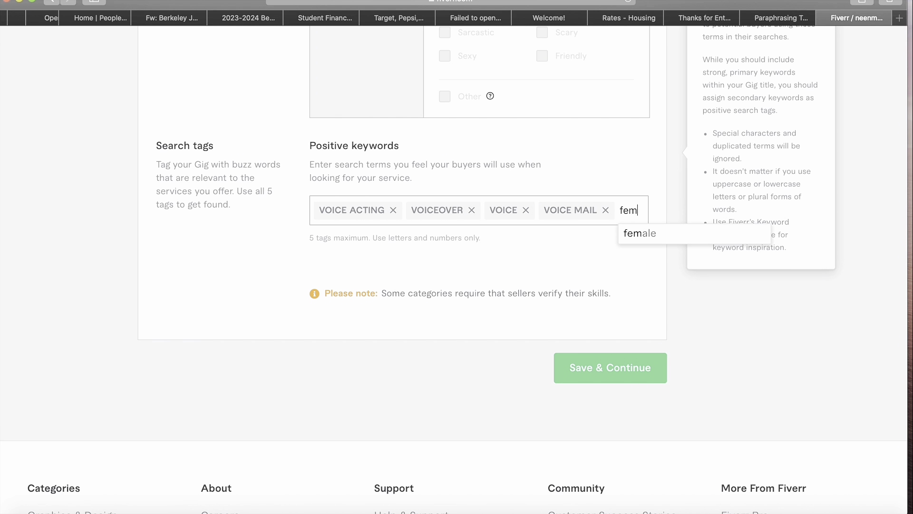
left_click(614, 373)
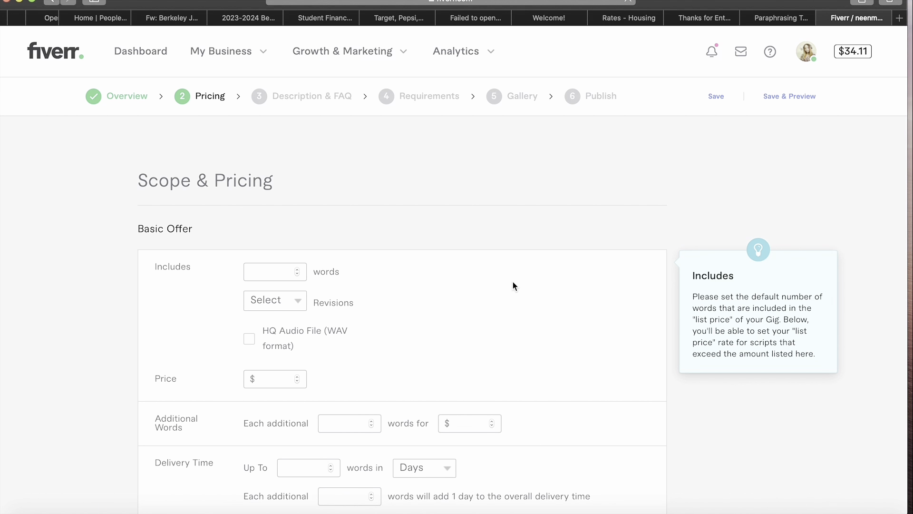
- Give the basic offer 100 words, 3 revisions, an HQ WAV audio file and a $10 price
left_click(279, 272)
type("100")
left_click(298, 300)
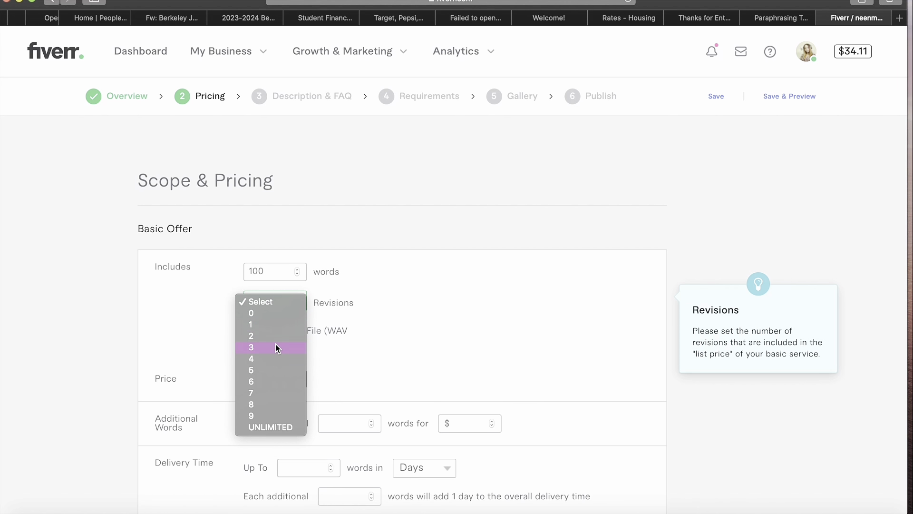
left_click(275, 348)
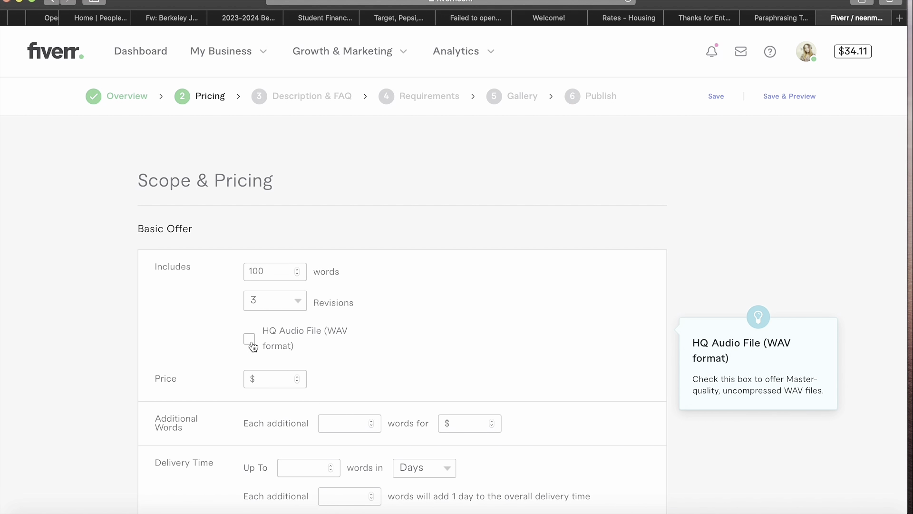
left_click(249, 339)
scroll(311, 349, "down", 2)
left_click(291, 330)
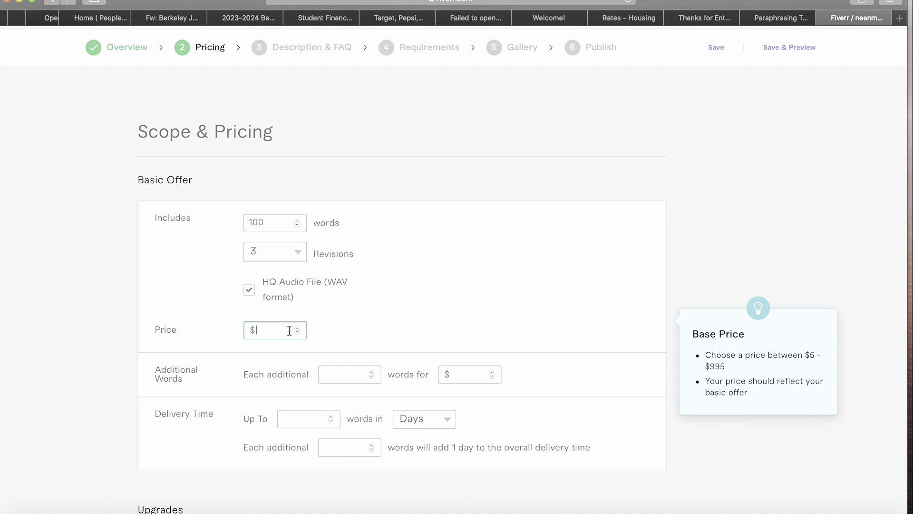
type("10")
mouse_move(348, 374)
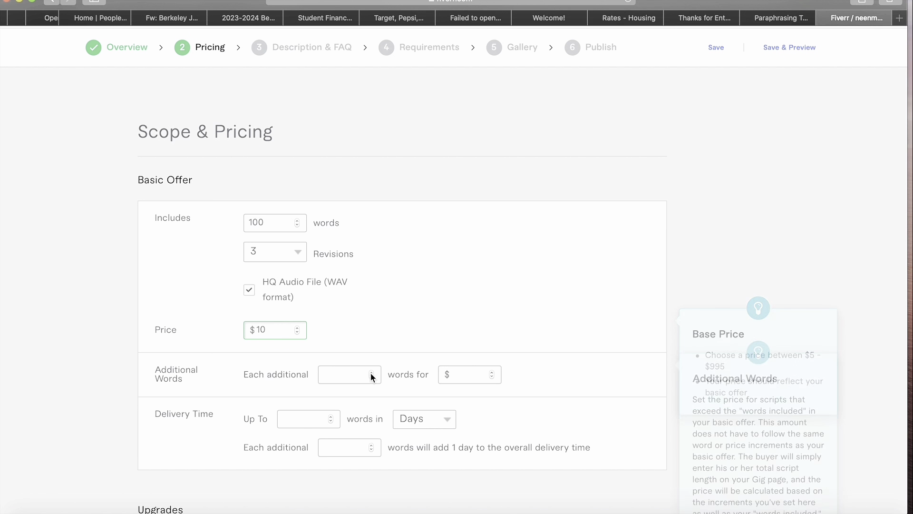
scroll(357, 377, "down", 2)
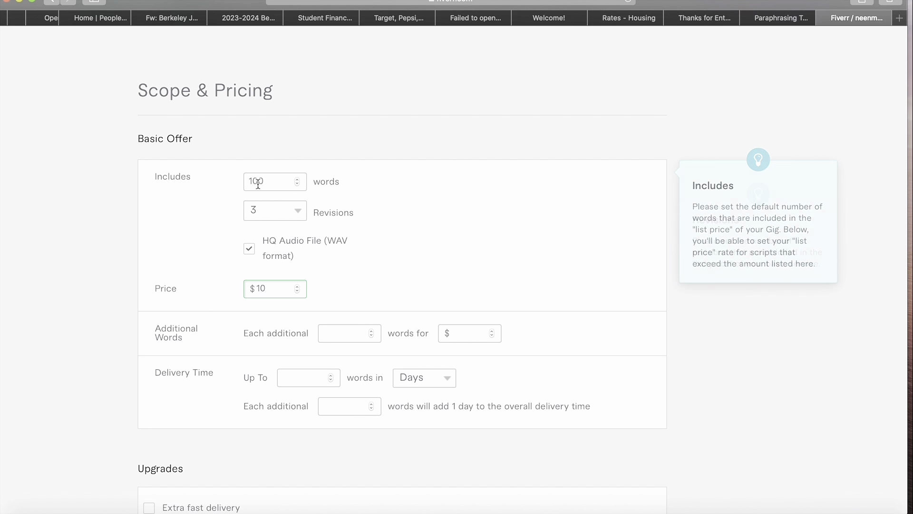
- Charge $5 for each additional 50 words
left_click(360, 330)
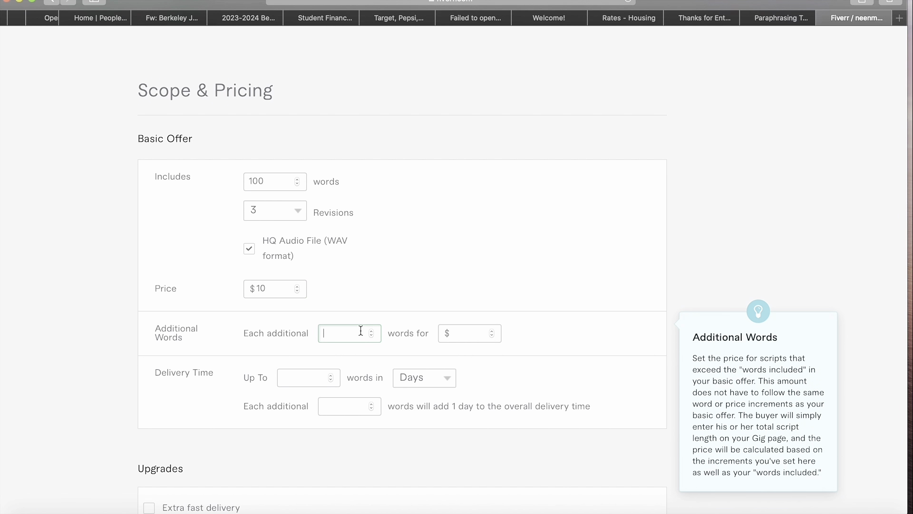
type("50")
left_click(481, 334)
type("5")
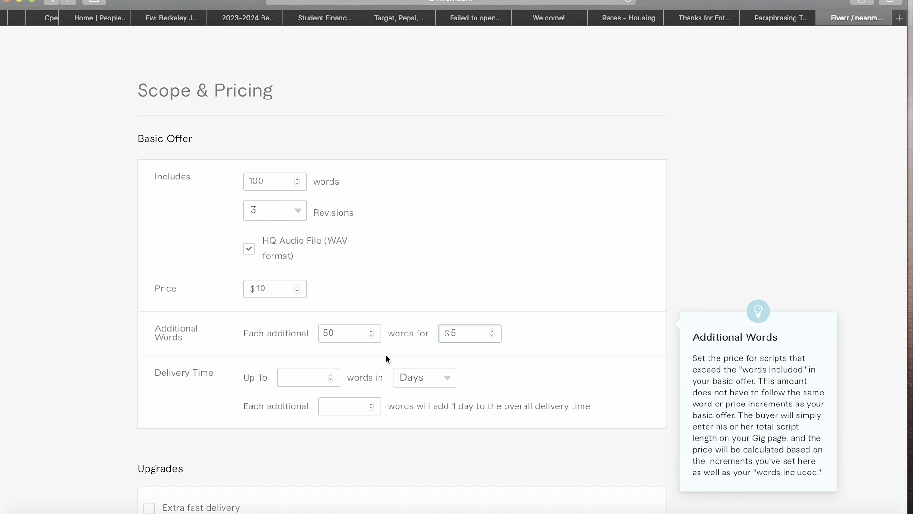
- Set delivery to up to 100 words in 2 days, plus a day per extra 100 words
left_click(314, 375)
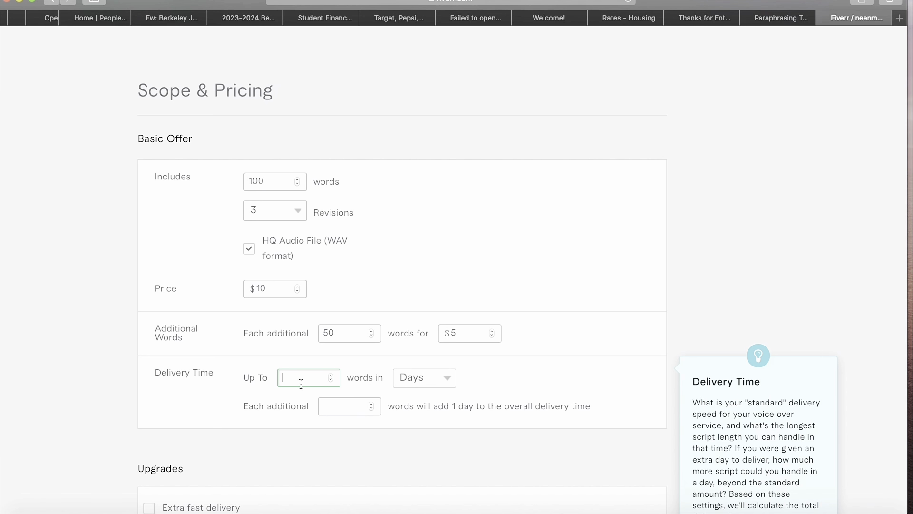
scroll(302, 383, "down", 3)
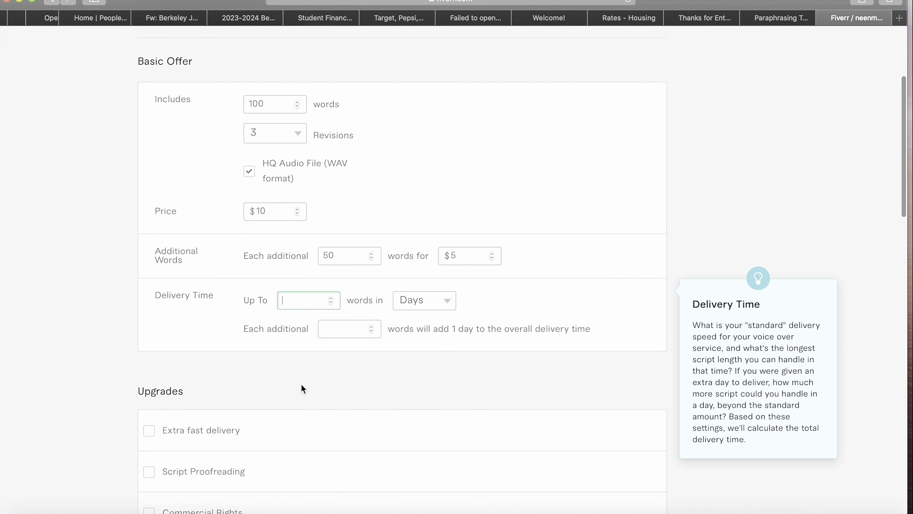
left_click(306, 302)
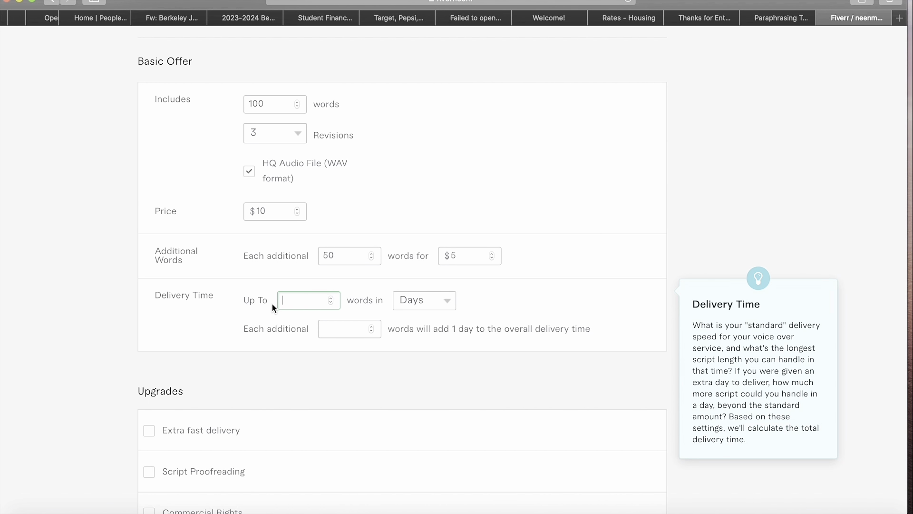
type("100")
left_click(428, 300)
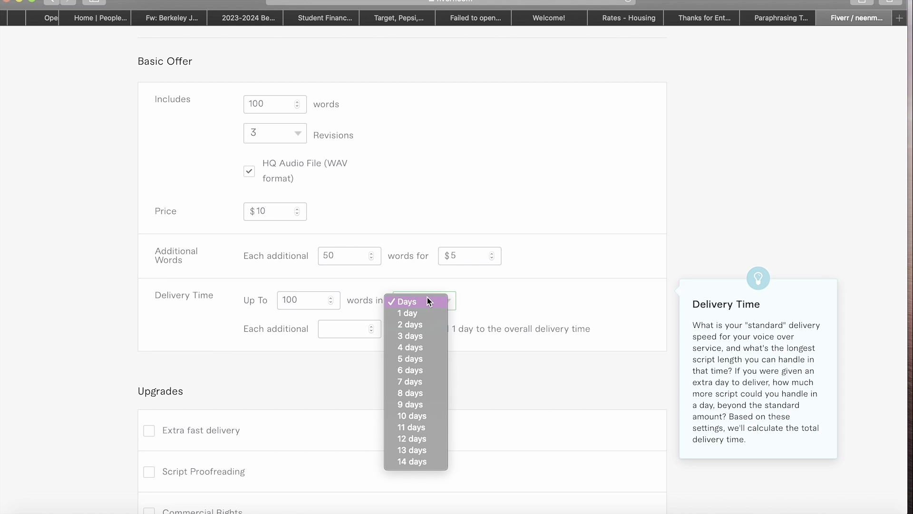
left_click(419, 327)
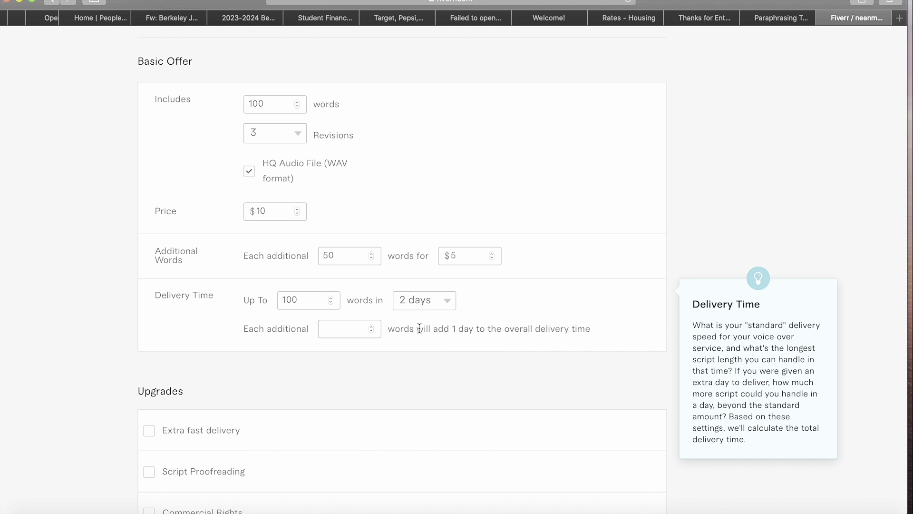
left_click(352, 329)
type("100")
- Enable Extra fast delivery, Script Proofreading, Commercial, Full Broadcast, Timed Audio Sync and Background Music upgrades
scroll(306, 342, "down", 4)
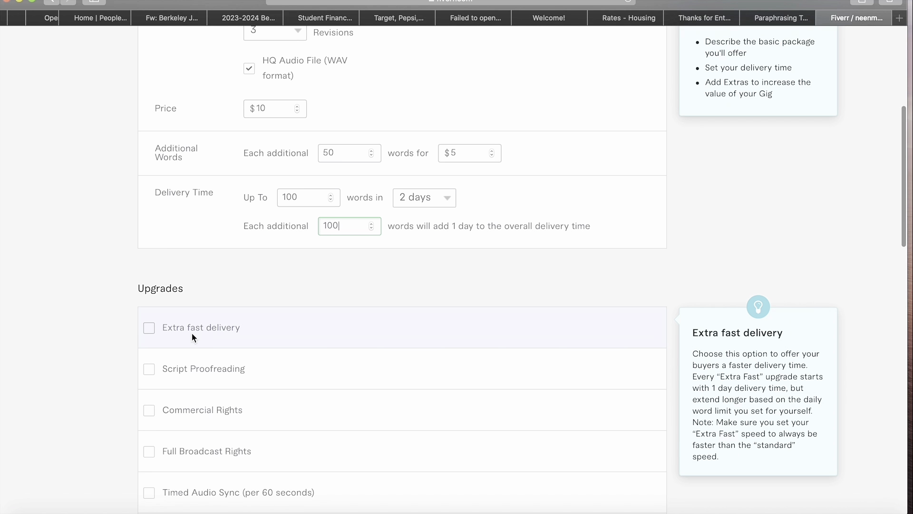
scroll(191, 337, "down", 2)
scroll(192, 336, "down", 19)
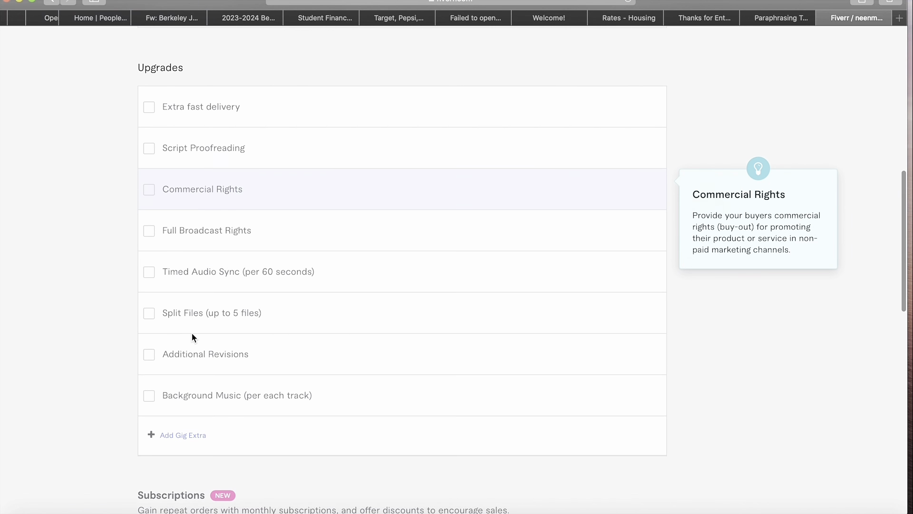
scroll(192, 337, "down", 4)
scroll(191, 336, "up", 20)
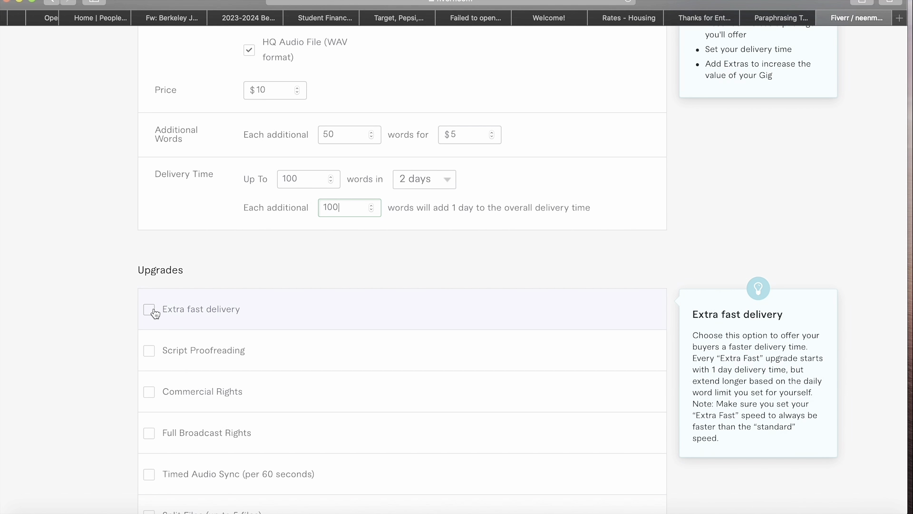
left_click(154, 311)
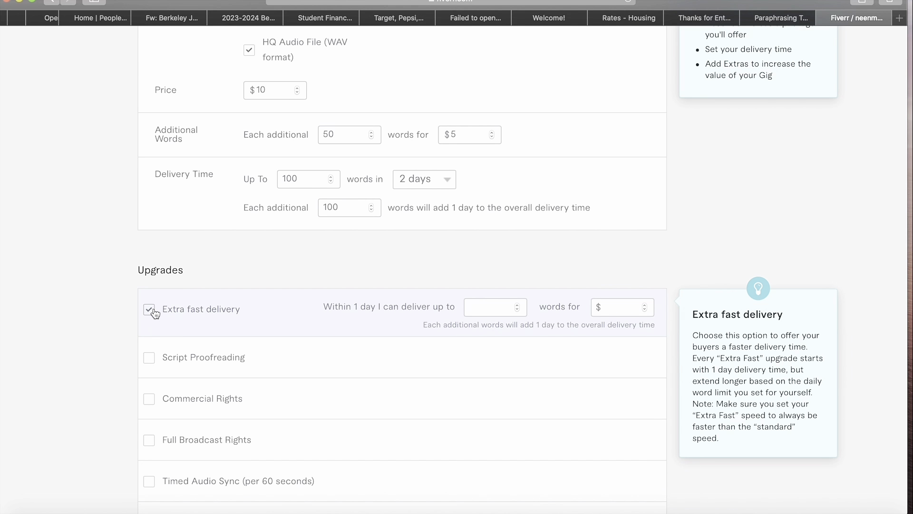
left_click(155, 357)
scroll(155, 356, "down", 2)
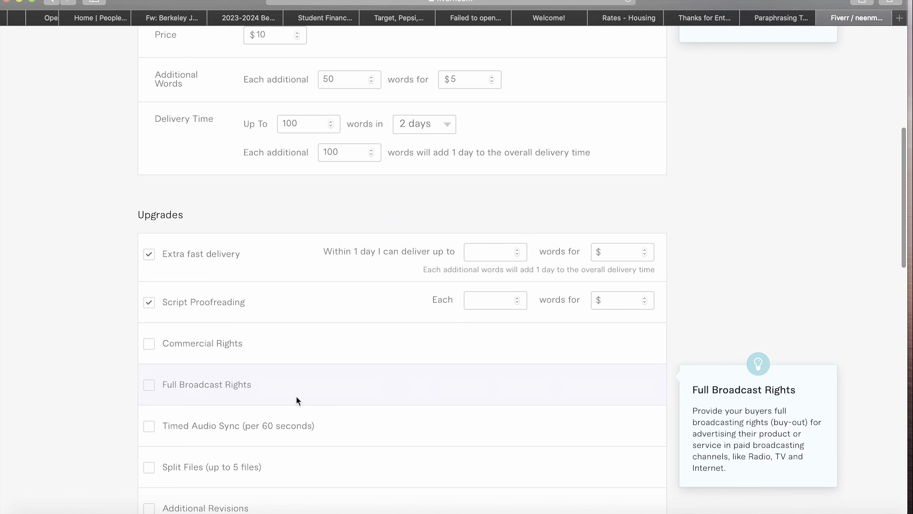
scroll(296, 401, "down", 3)
left_click(149, 275)
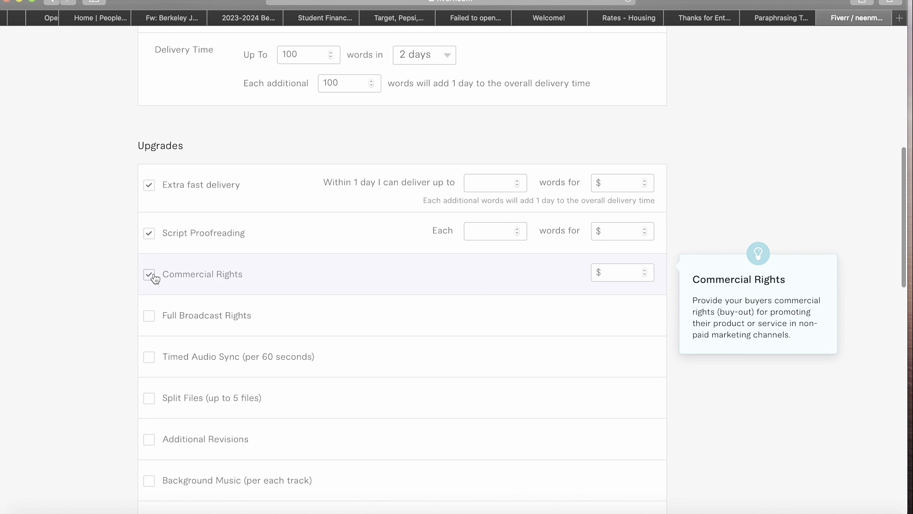
left_click(149, 316)
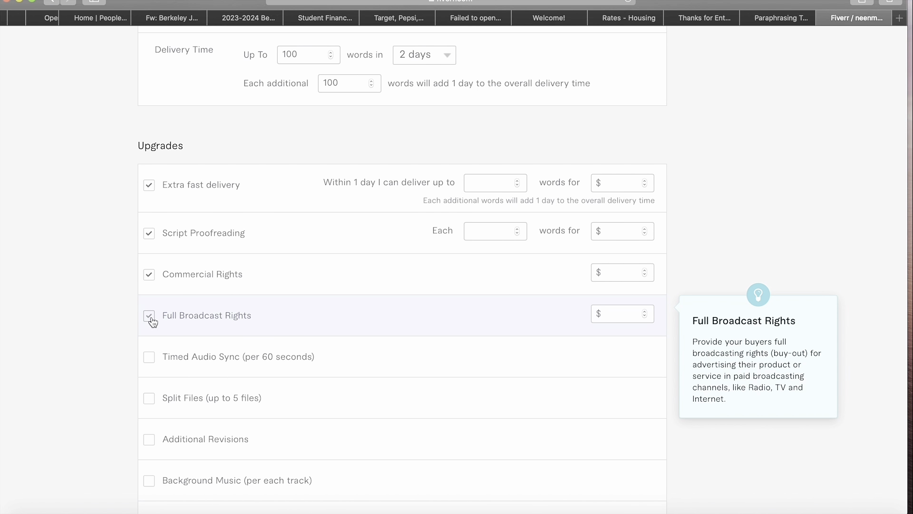
left_click(155, 360)
scroll(156, 361, "down", 2)
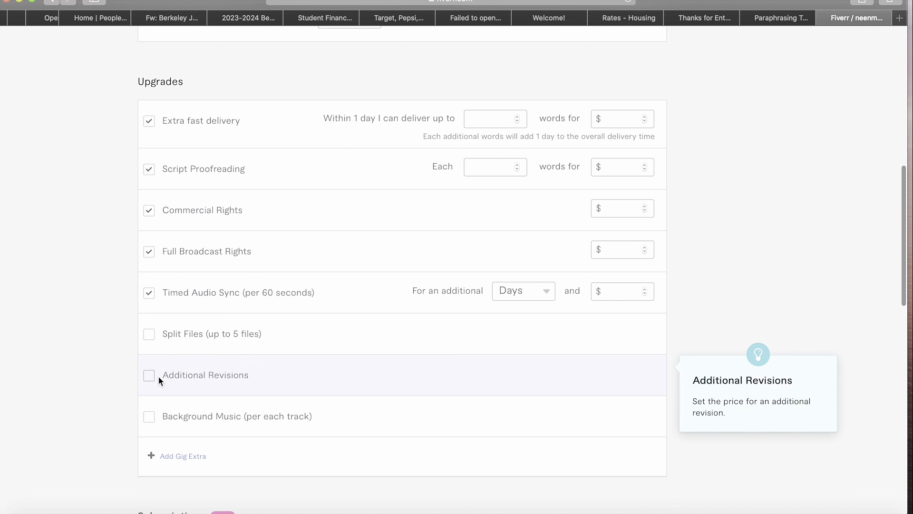
left_click(155, 422)
scroll(357, 346, "up", 4)
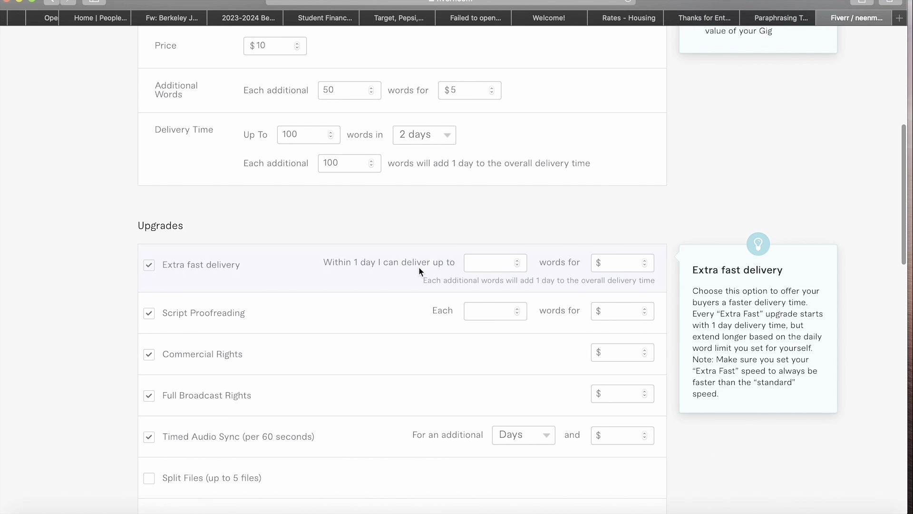
- Price extra fast delivery at 1000 words for $50 and proofreading at $5 per 100 words
left_click(491, 270)
type("1000")
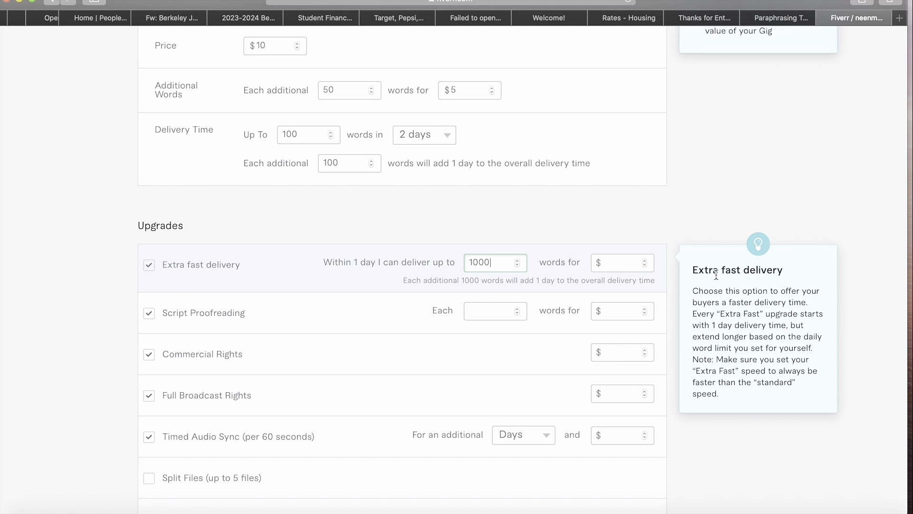
left_click(627, 259)
type("50")
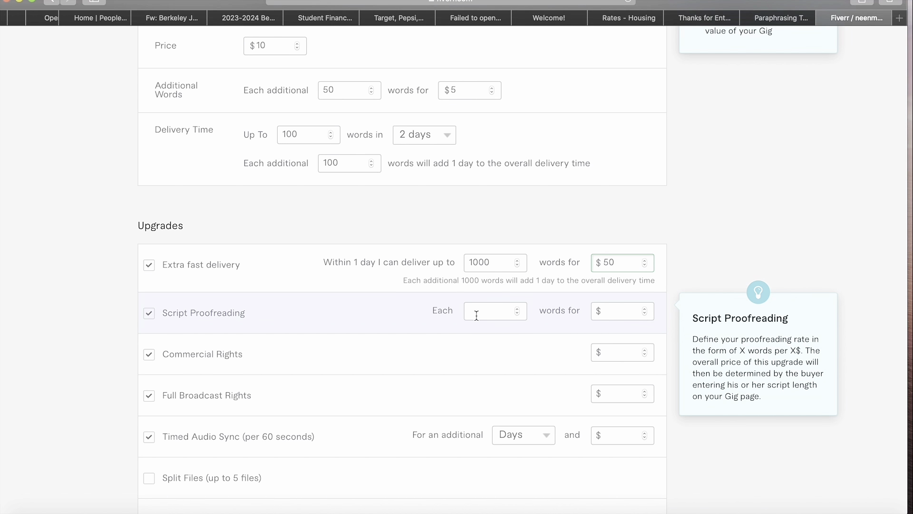
left_click(505, 311)
type("100")
left_click(637, 311)
type("5")
- Set Commercial Rights to $50 and Full Broadcast Rights to $40
left_click(634, 352)
type("2")
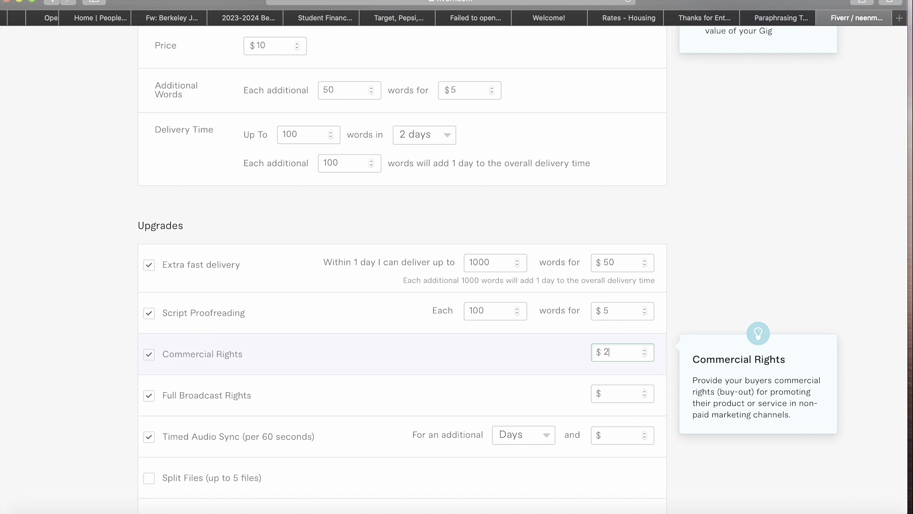
key("BackSpace")
type("50")
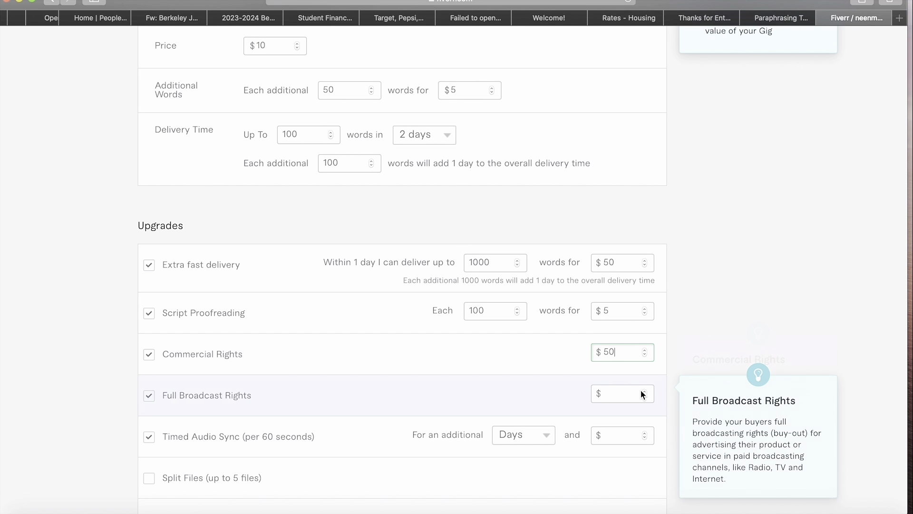
left_click(633, 392)
type("40")
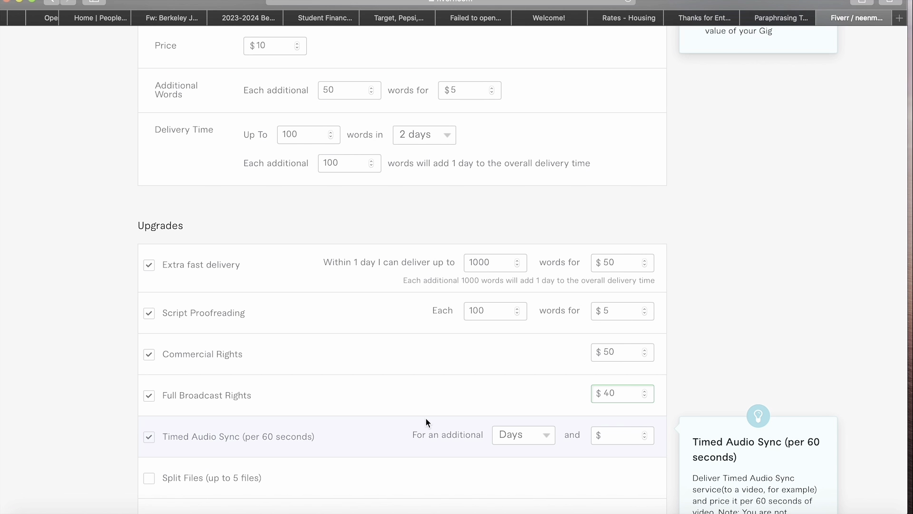
scroll(516, 417, "down", 5)
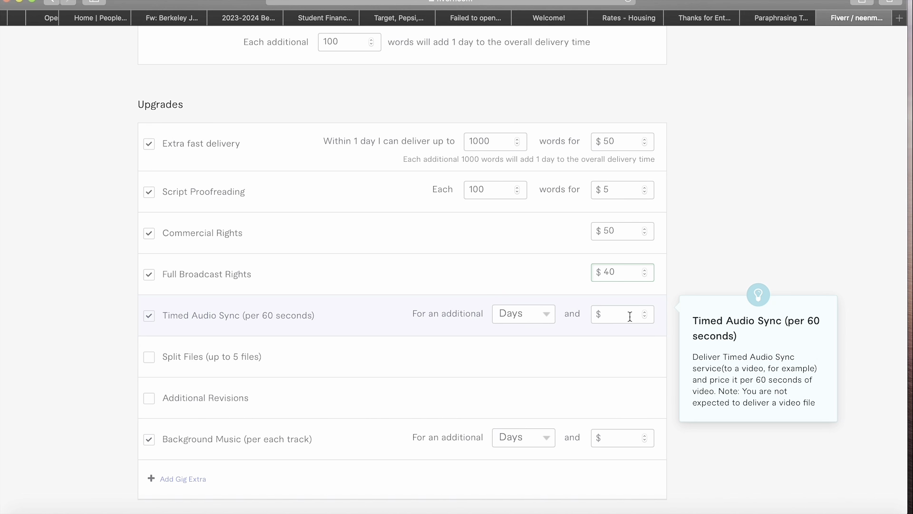
- Give Timed Audio Sync 3 additional days for $50
left_click(534, 314)
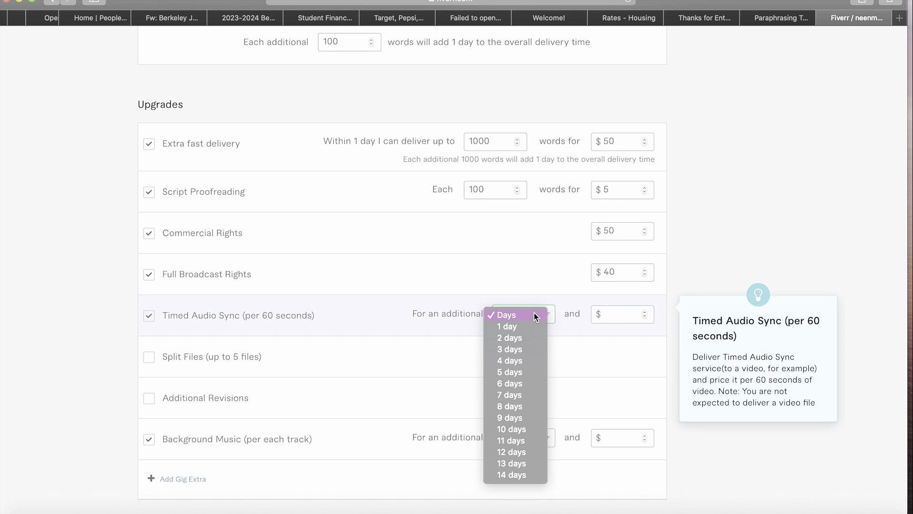
left_click(520, 351)
left_click(618, 318)
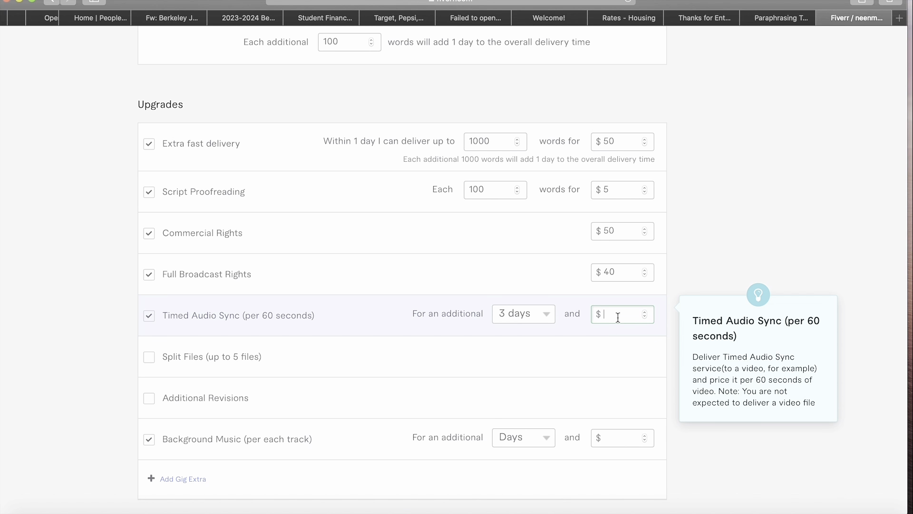
type("500")
key("BackSpace")
- Give Background Music 2 additional days for $20
scroll(386, 424, "down", 3)
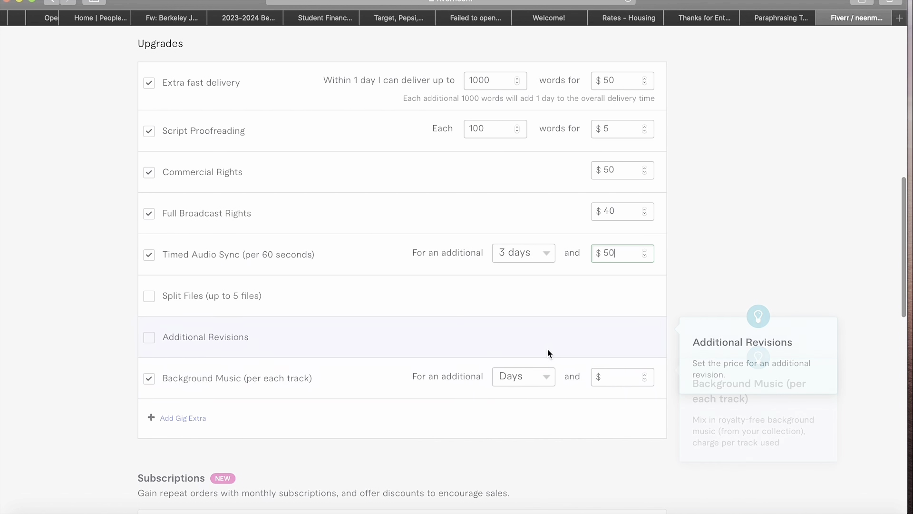
left_click(529, 387)
left_click(522, 401)
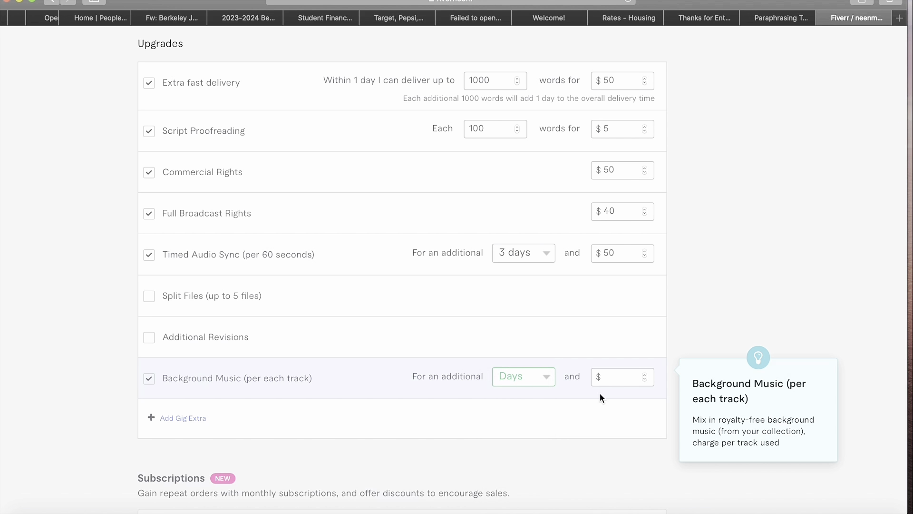
left_click(623, 374)
type("20")
scroll(623, 375, "down", 8)
scroll(452, 266, "up", 3)
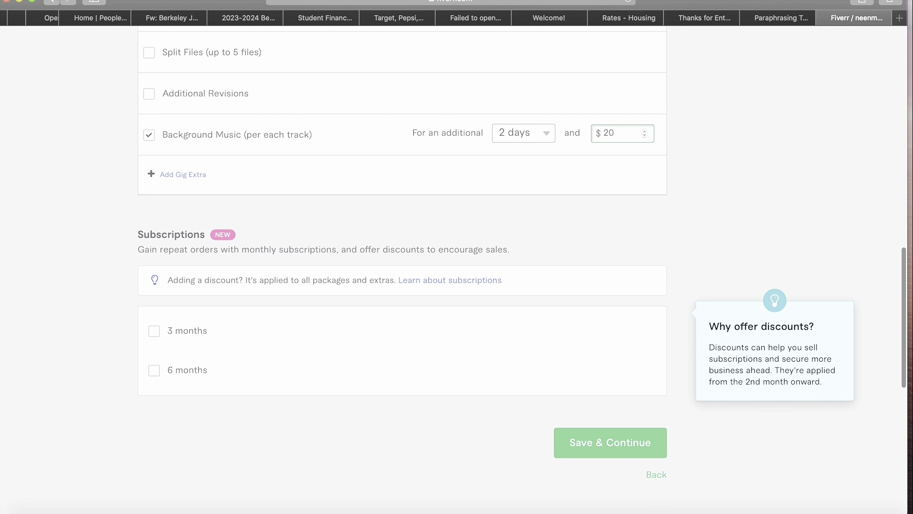
scroll(451, 266, "up", 1)
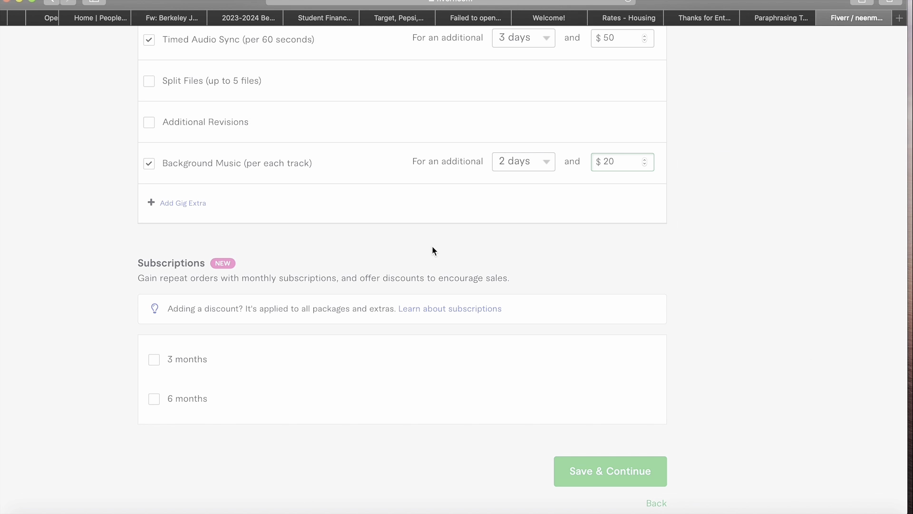
- Save pricing, then scroll past the Description editor and Milestone workflow to the FAQ section
left_click(628, 463)
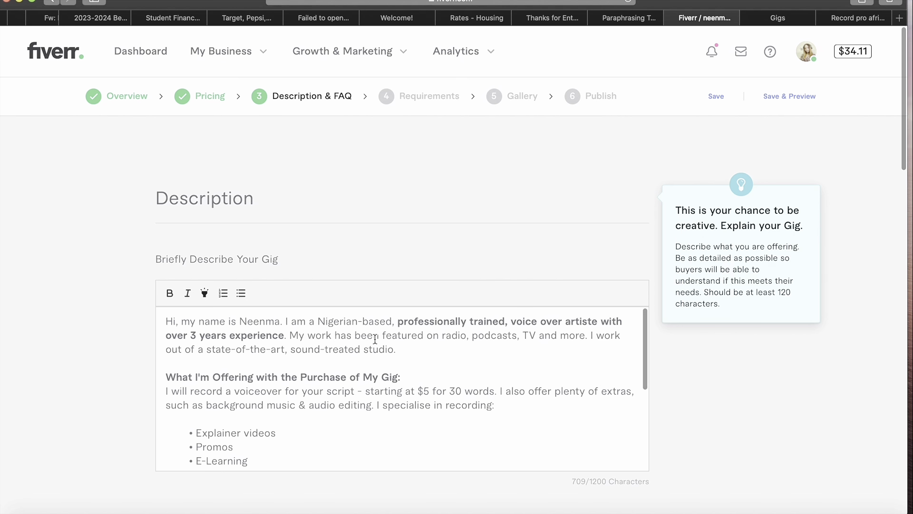
scroll(354, 370, "down", 3)
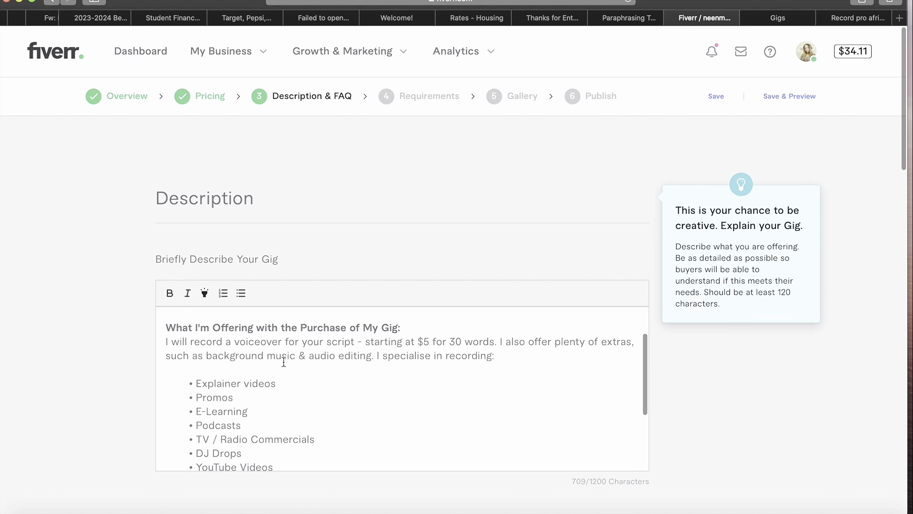
scroll(388, 334, "down", 2)
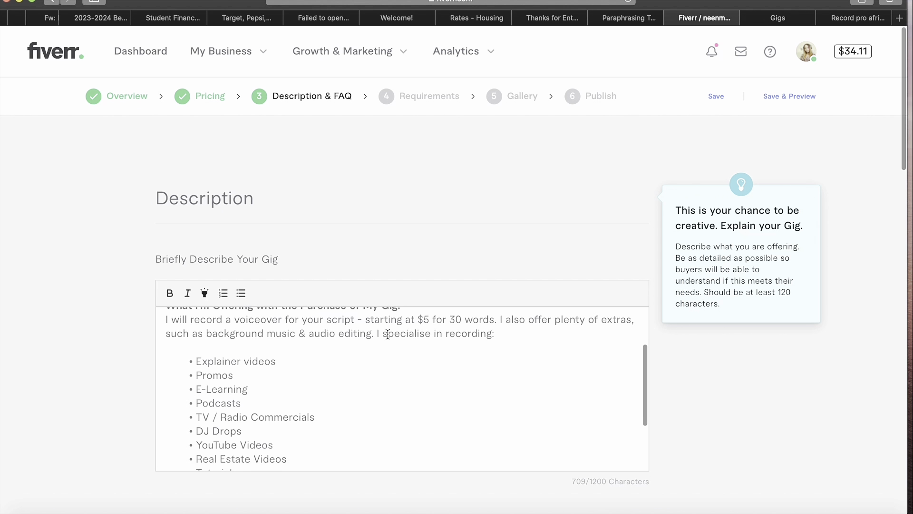
scroll(398, 381, "down", 5)
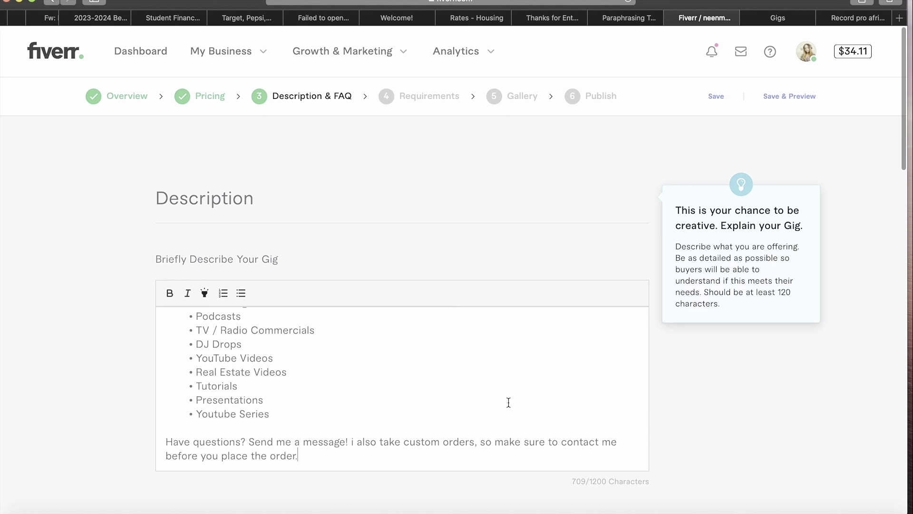
scroll(627, 306, "down", 3)
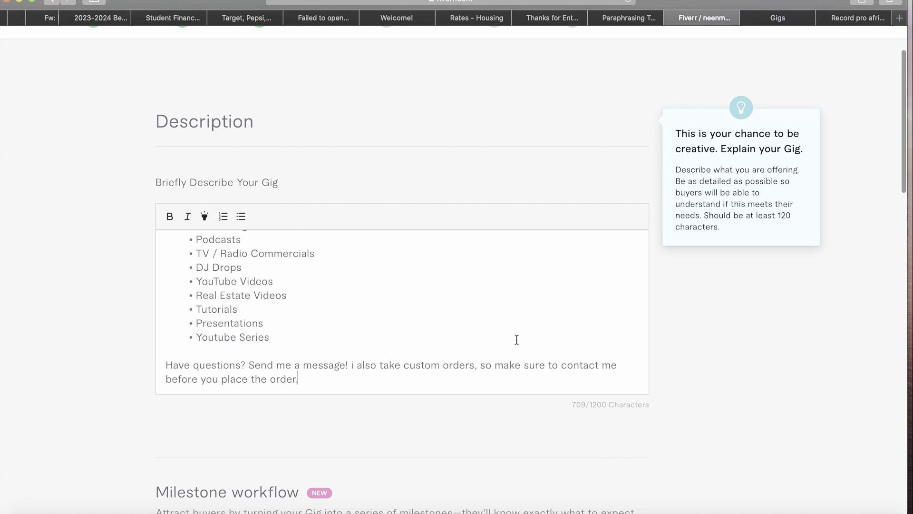
scroll(562, 394, "down", 6)
scroll(561, 394, "down", 3)
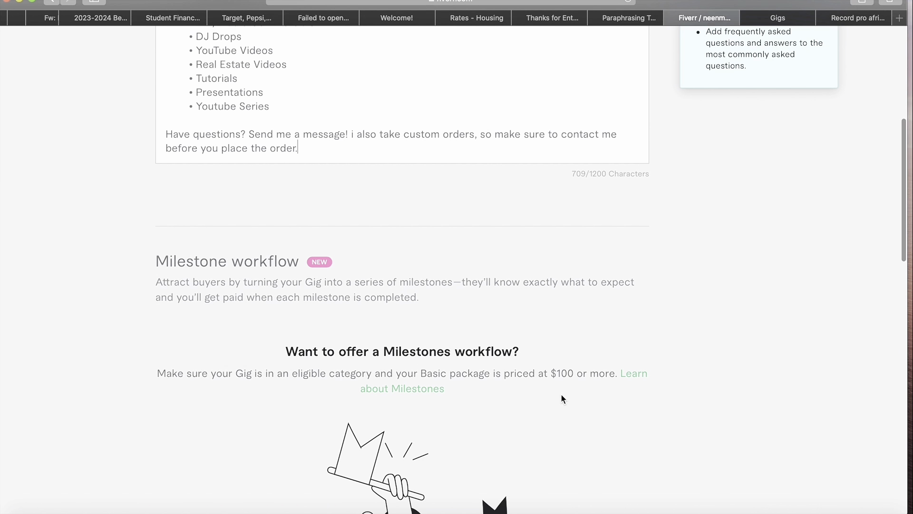
scroll(561, 395, "down", 4)
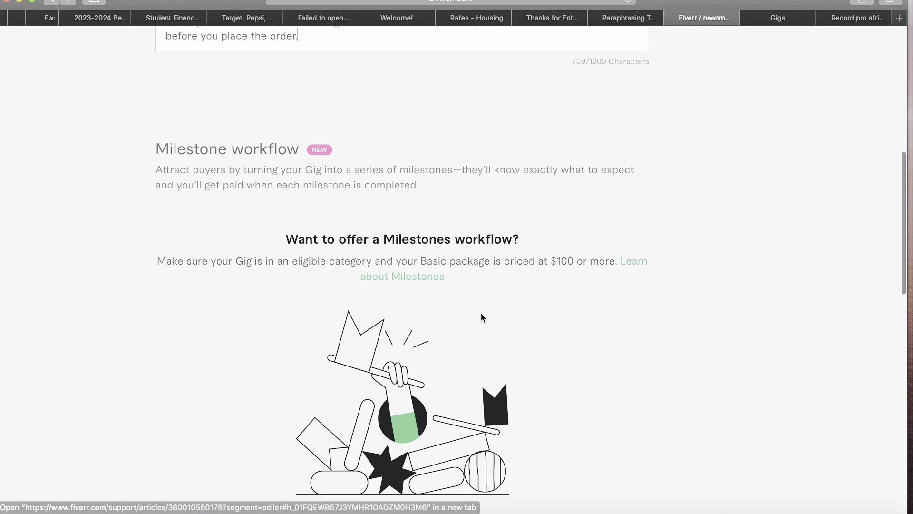
scroll(481, 316, "down", 7)
scroll(481, 315, "up", 1)
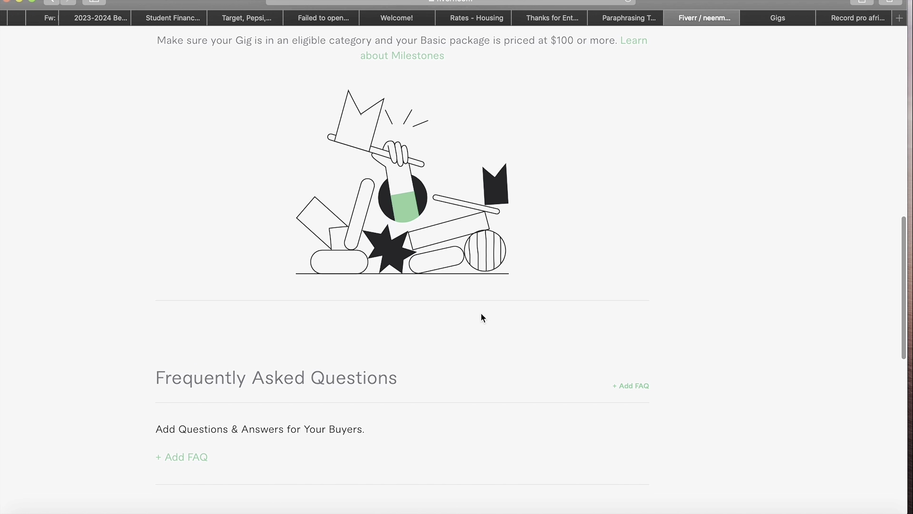
- Start a new FAQ with the question 'Can you deliver in less than 24 hours?'
left_click(633, 387)
scroll(491, 386, "down", 3)
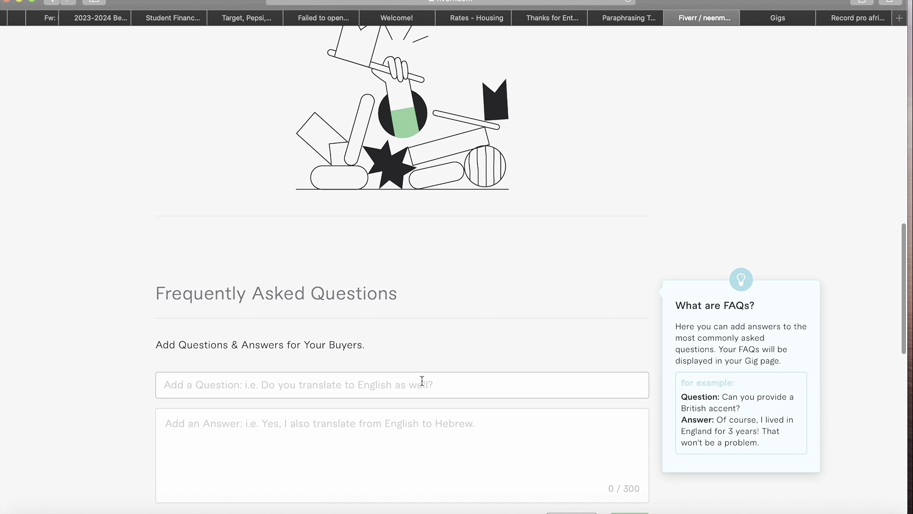
left_click(446, 383)
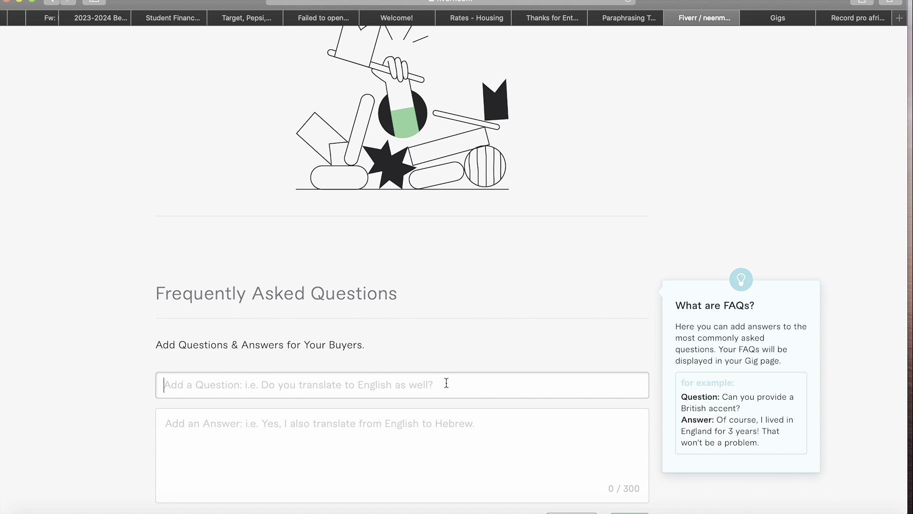
type("C")
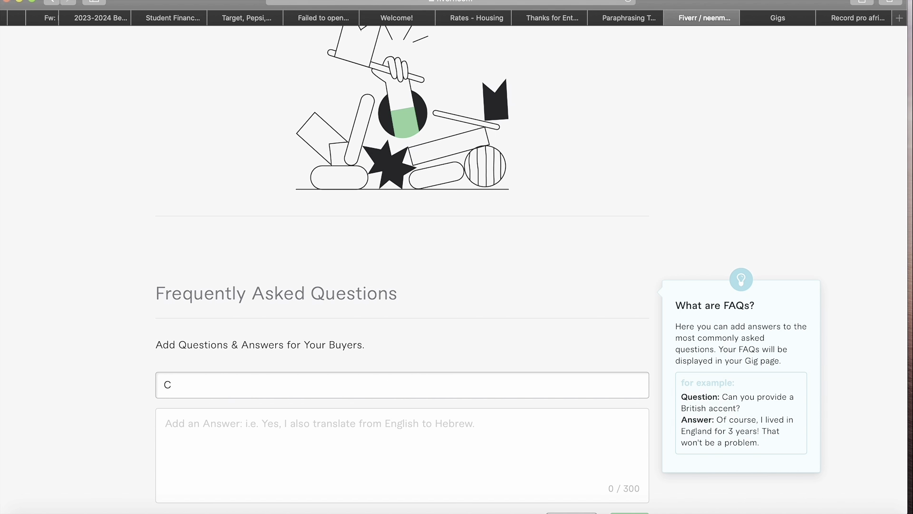
type("A")
key("BackSpace")
type("an you deliver in leds")
key("BackSpace")
key("BackSpace")
type("ss th")
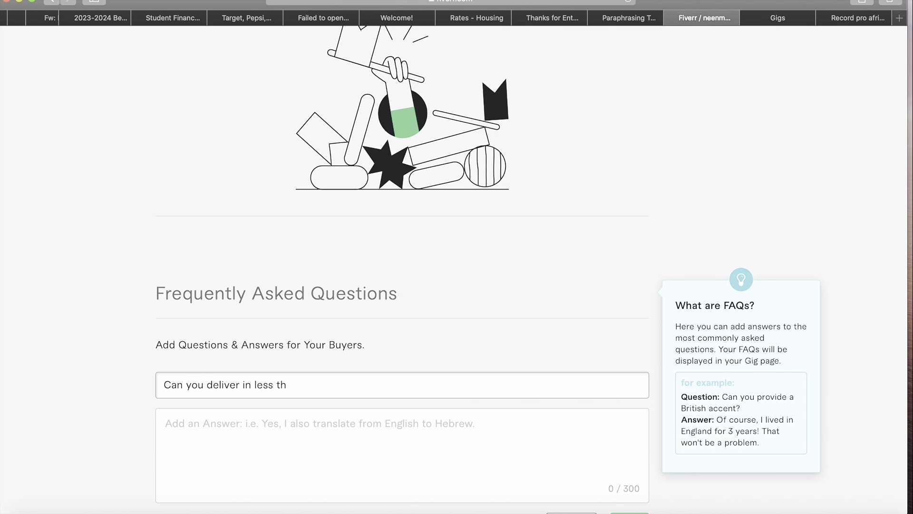
type("an 24 hours?")
- Answer it 'Yes I can depending on my availability' and add the FAQ
left_click(447, 418)
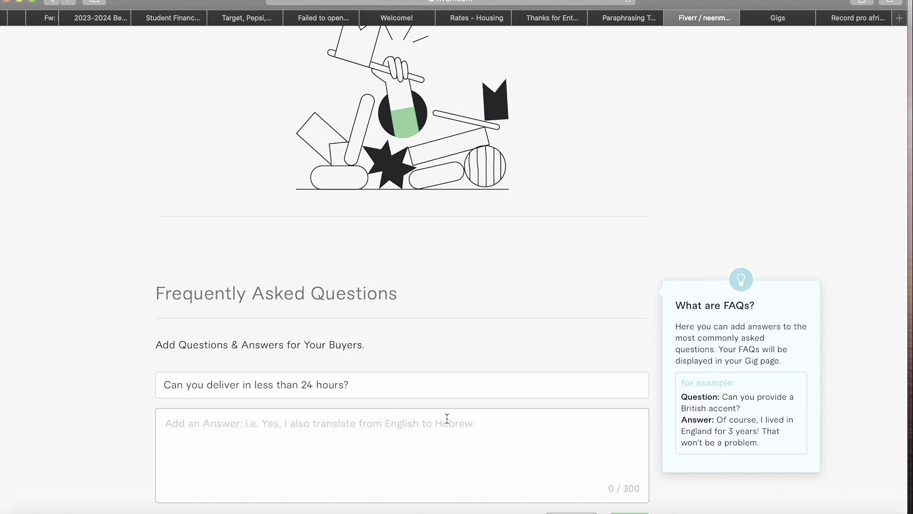
type("Y")
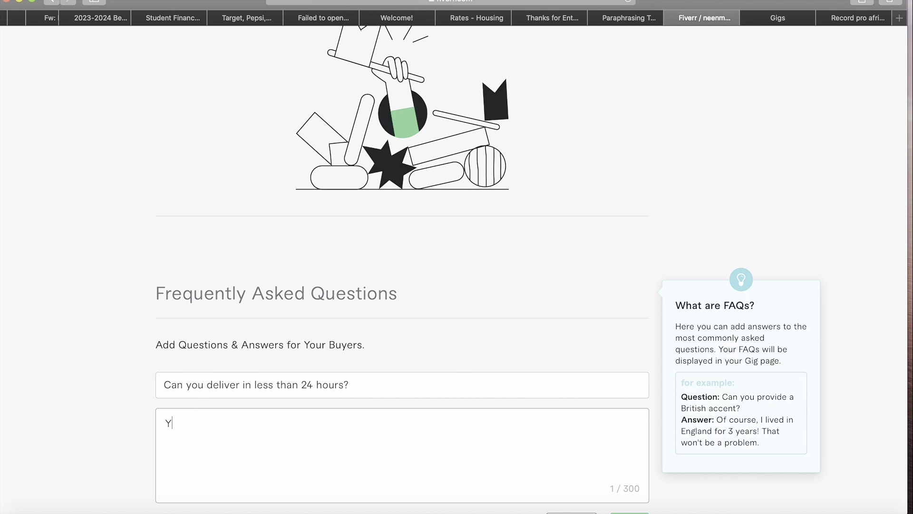
type("es I can depending o")
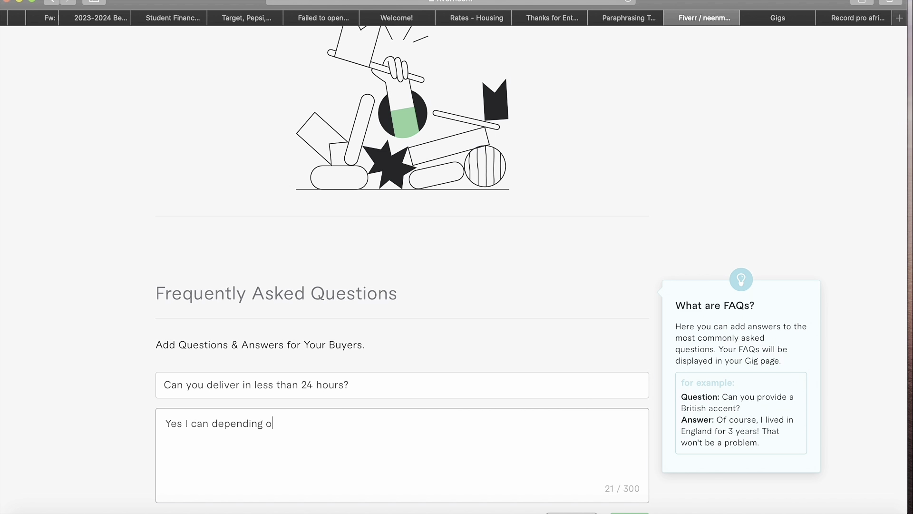
type("n my availability")
scroll(638, 456, "down", 3)
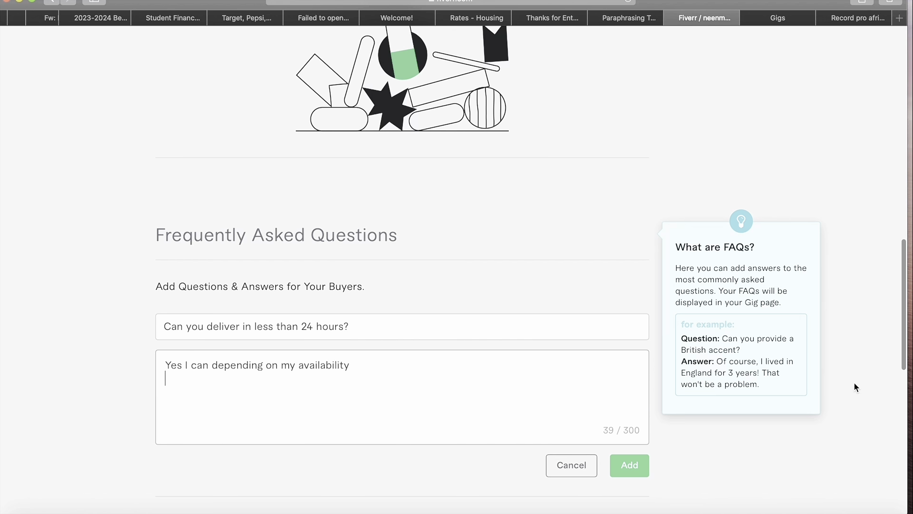
left_click(633, 470)
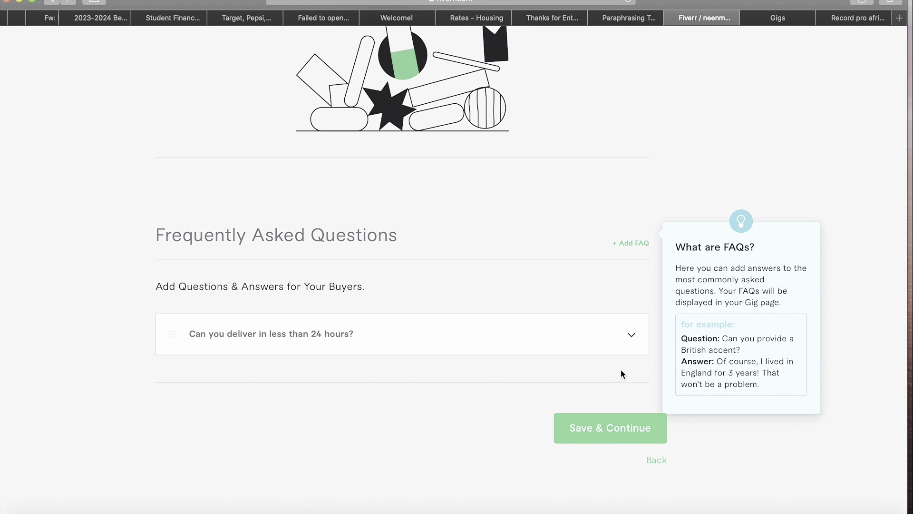
- Start another FAQ with the question 'Do you have a professional setup ?'
left_click(643, 241)
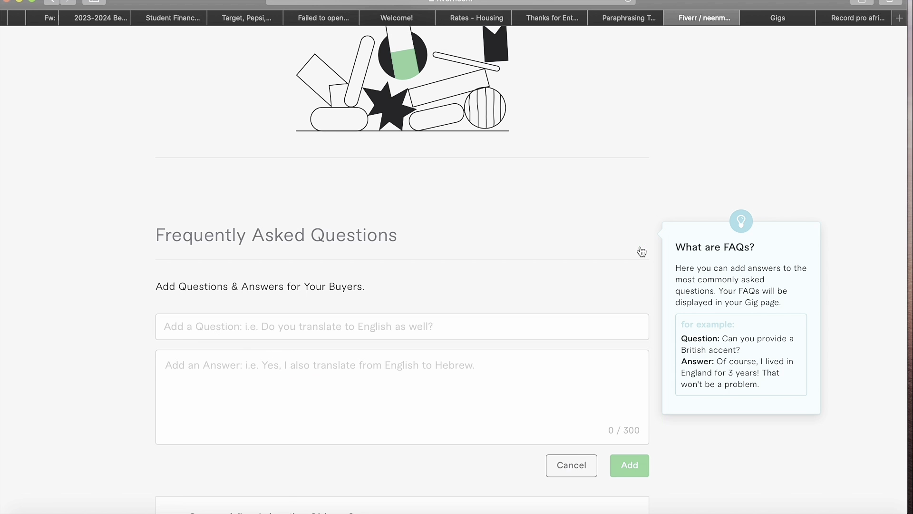
left_click(338, 330)
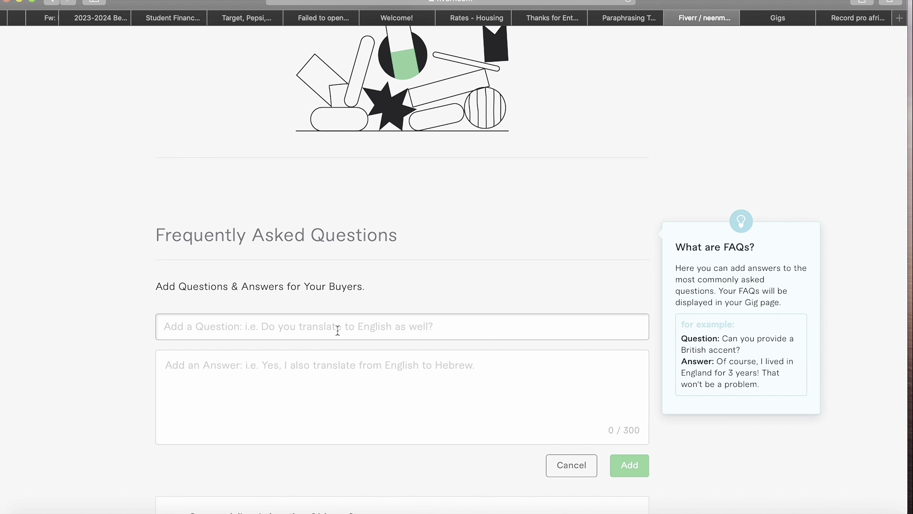
type("Do you")
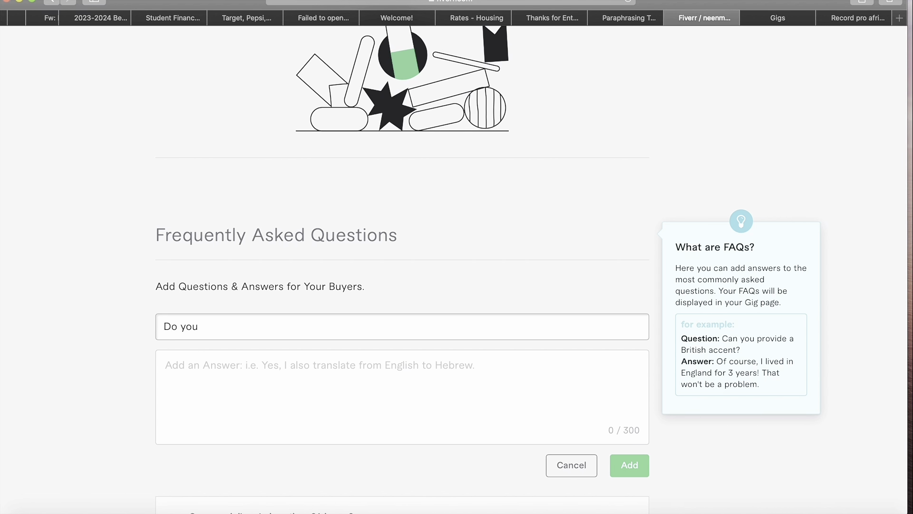
type("hg")
key("BackSpace")
type("sa")
key("BackSpace")
key("BackSpace")
type("avea")
key("BackSpace")
type("a professional setup ")
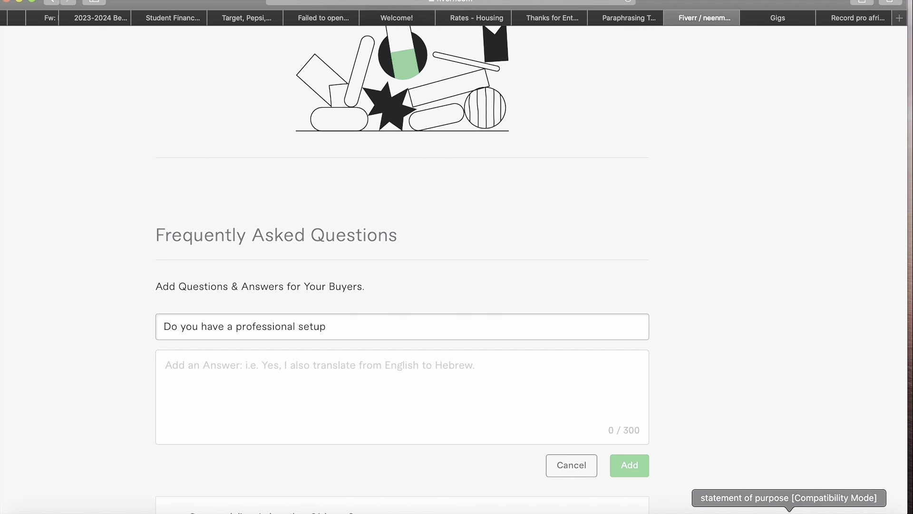
type("?")
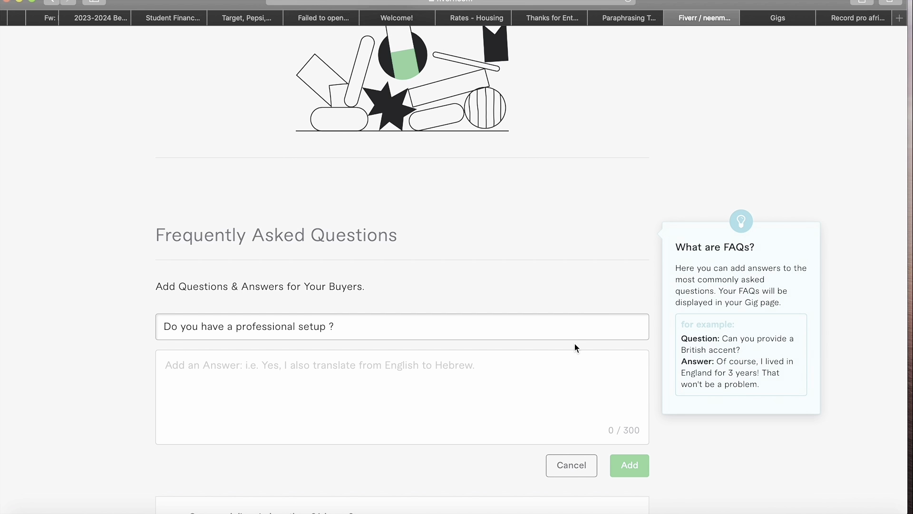
- Type the answer 'Yes I do have a professional setup for recording'
left_click(477, 360)
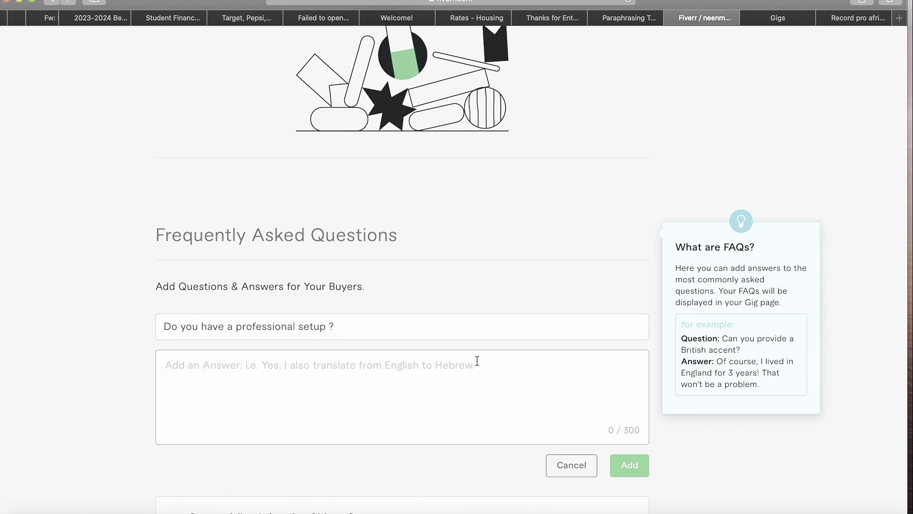
type("Yes")
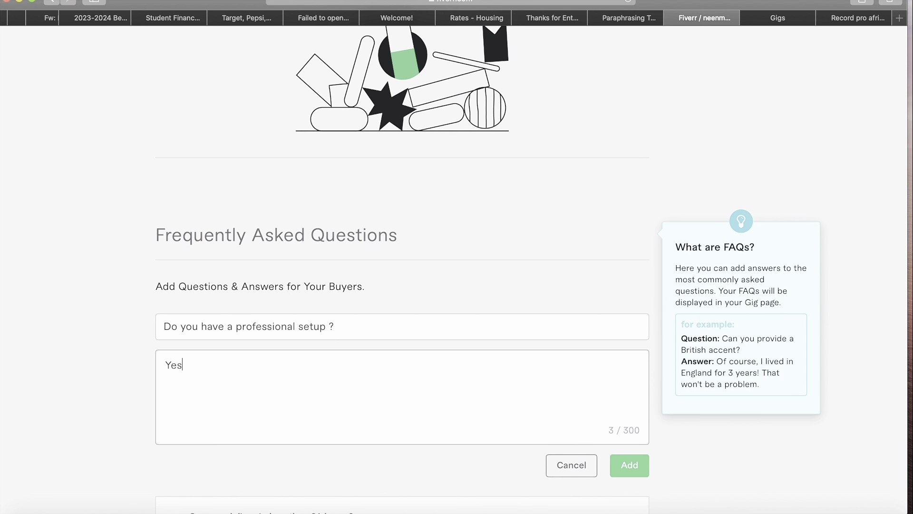
type(" ! do hsve")
key("BackSpace")
key("BackSpace")
key("BackSpace")
type("ave s")
key("BackSpace")
key("BackSpace")
type("a pro")
type("ffesional")
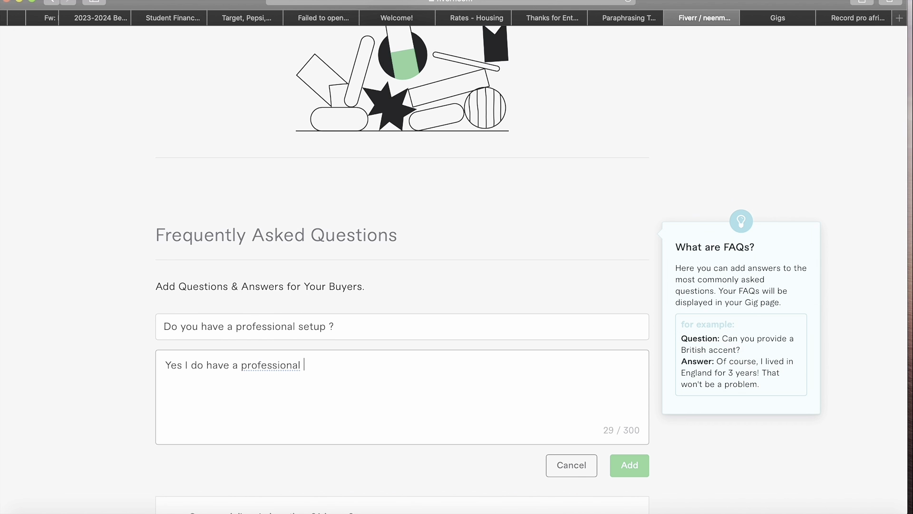
type(" setup for recordin")
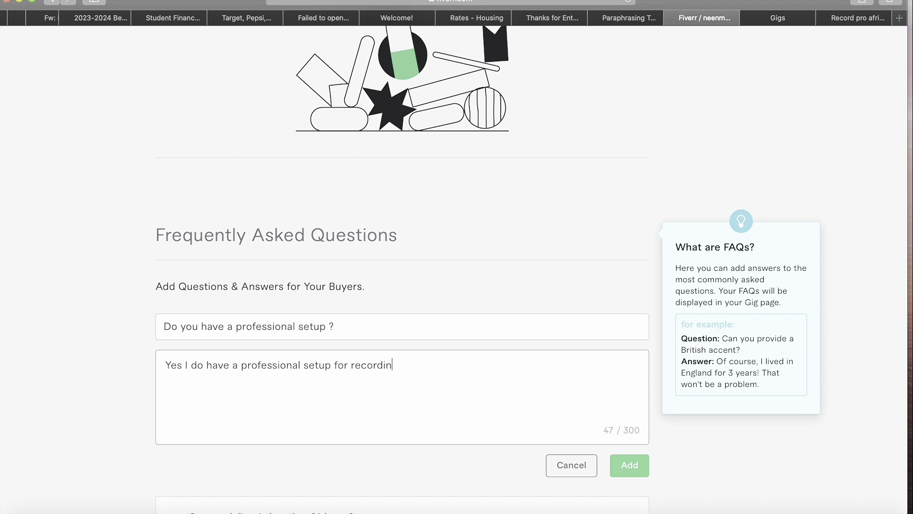
type("g.......")
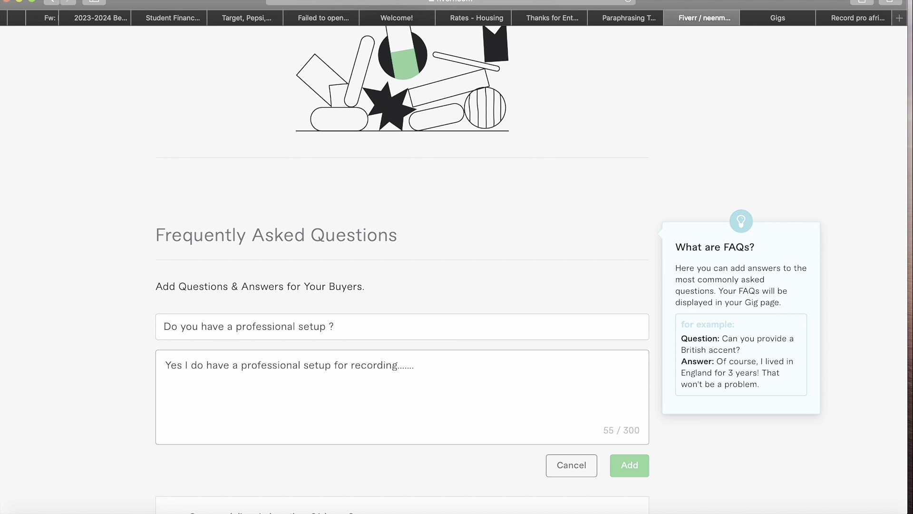
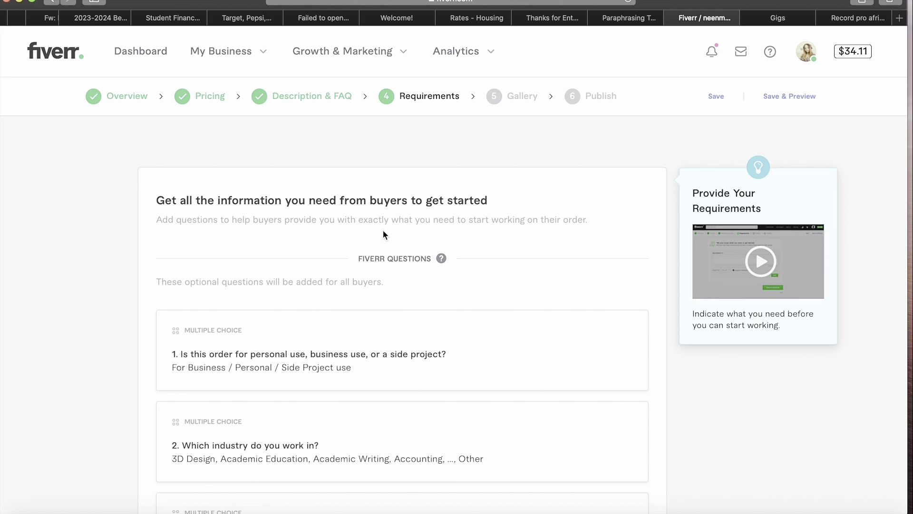
- Add a new buyer question reading 'What type of tone do you require'
scroll(450, 277, "down", 3)
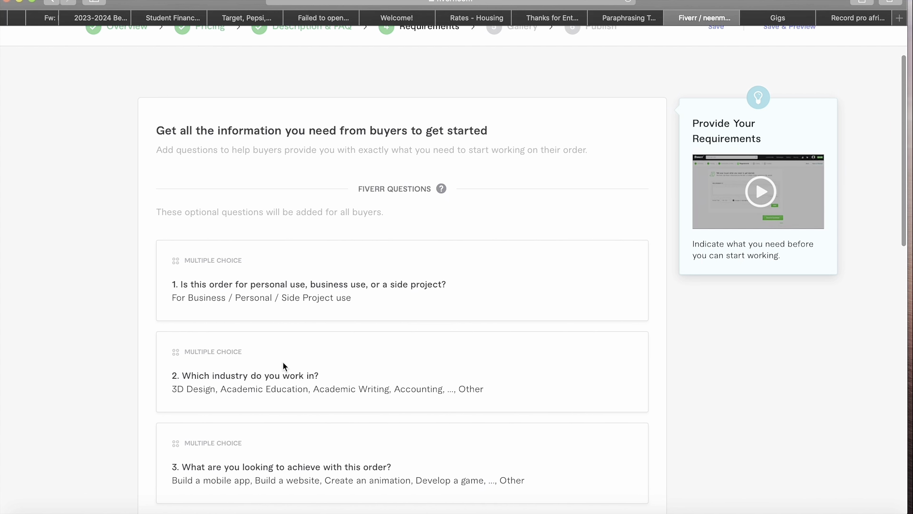
scroll(283, 364, "down", 2)
scroll(283, 365, "down", 1)
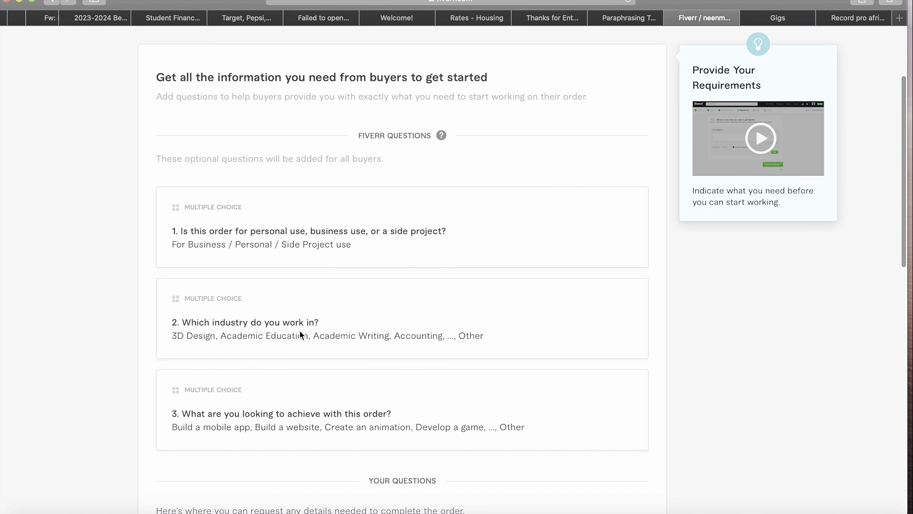
scroll(299, 363, "down", 3)
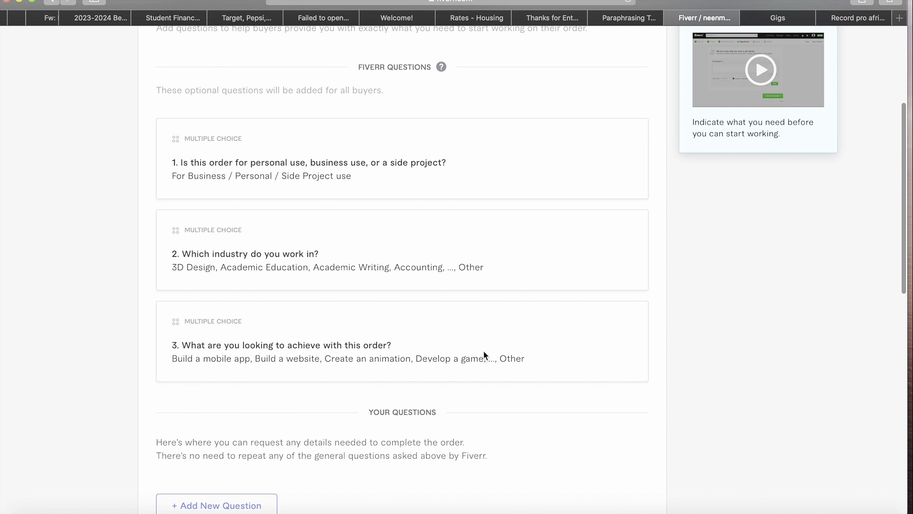
scroll(347, 379, "down", 4)
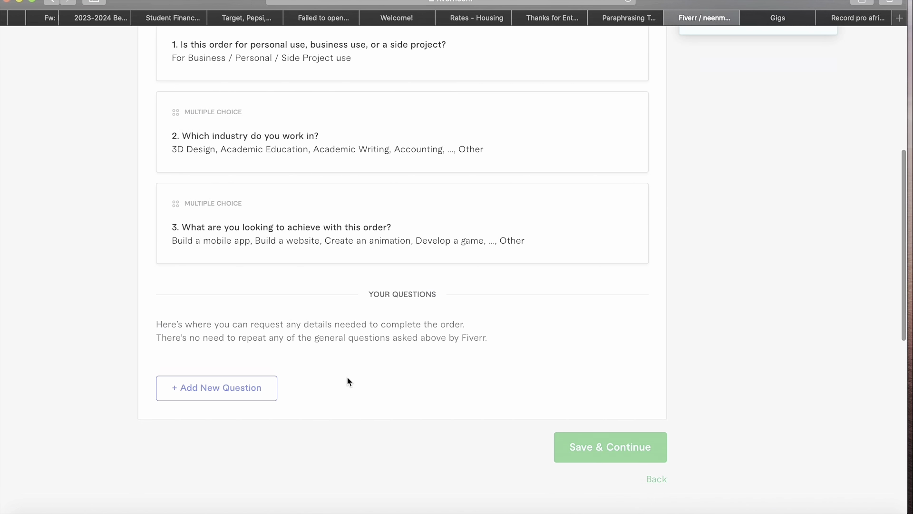
left_click(252, 350)
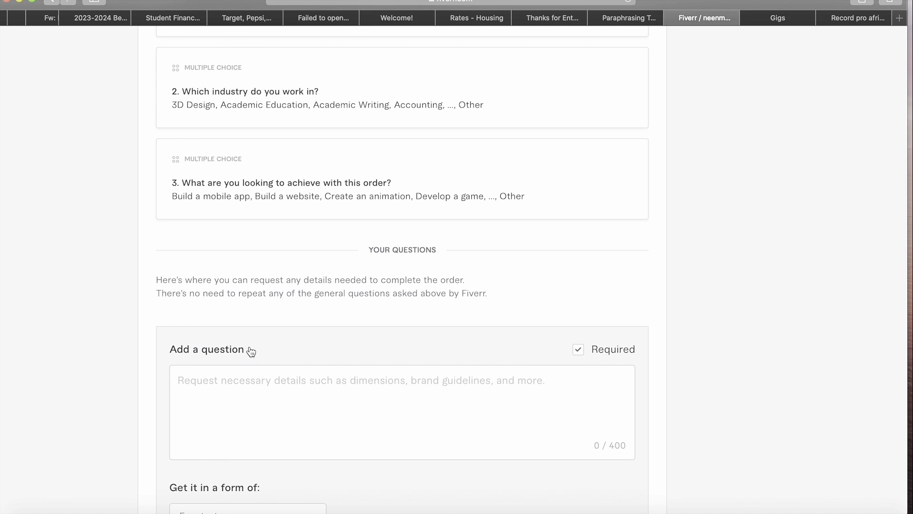
left_click(268, 387)
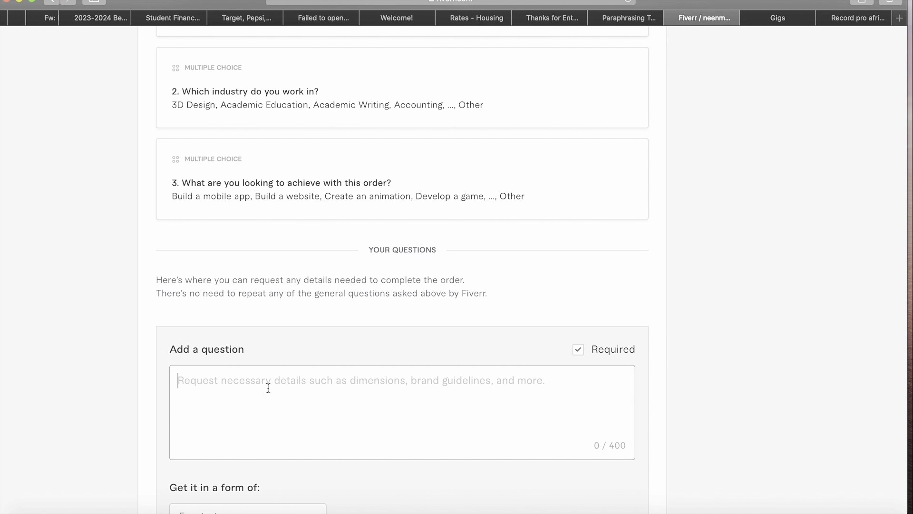
type("What")
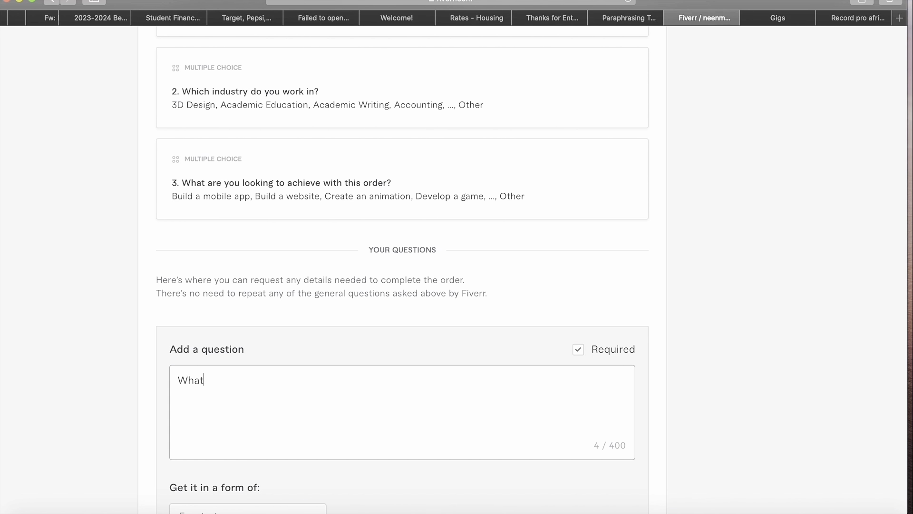
type(" type of tone do you re")
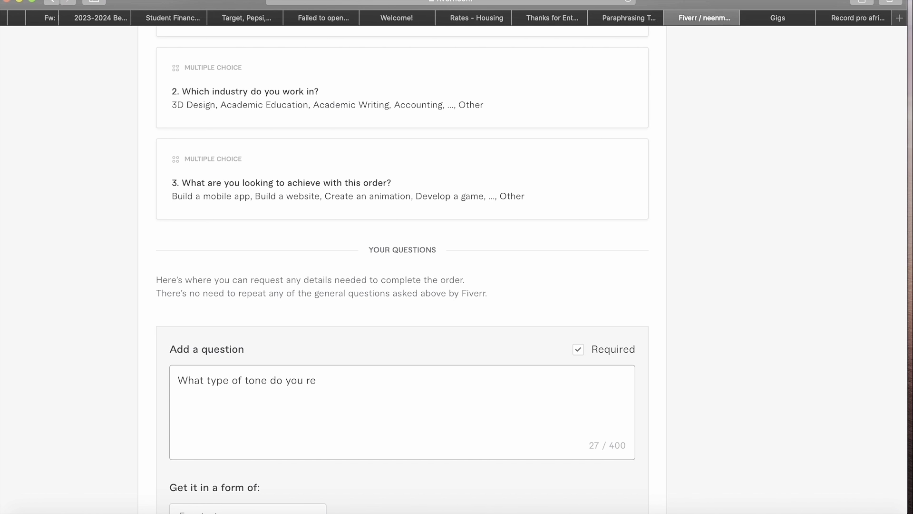
type("quire?")
- Keep Free text as the answer format and save the tone question
scroll(303, 432, "down", 2)
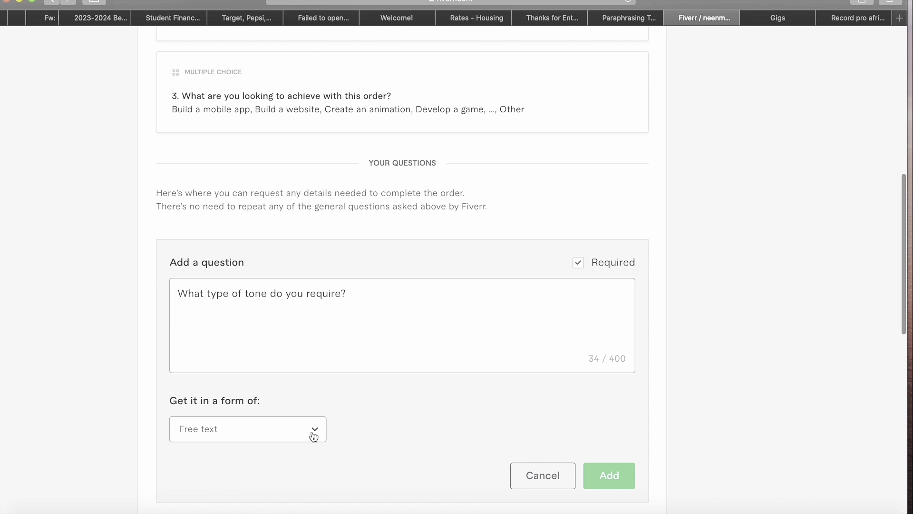
left_click(312, 432)
left_click(331, 418)
left_click(315, 429)
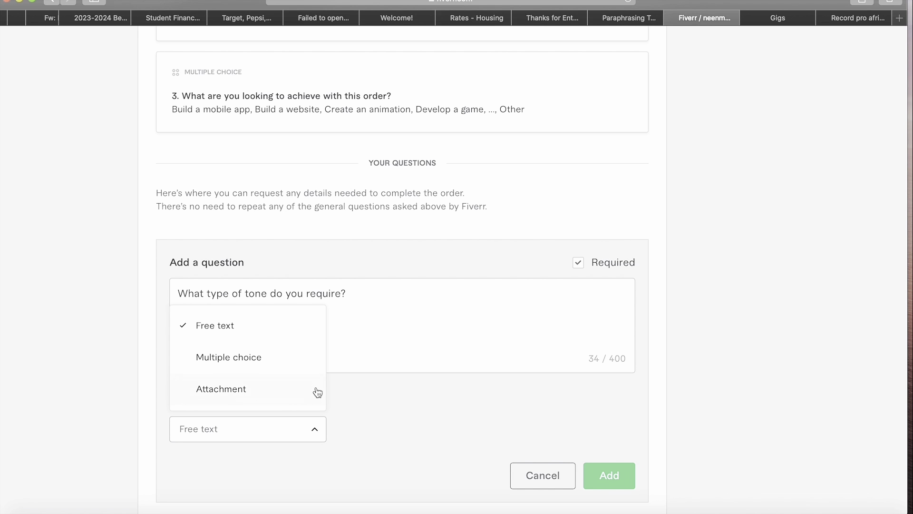
left_click(299, 340)
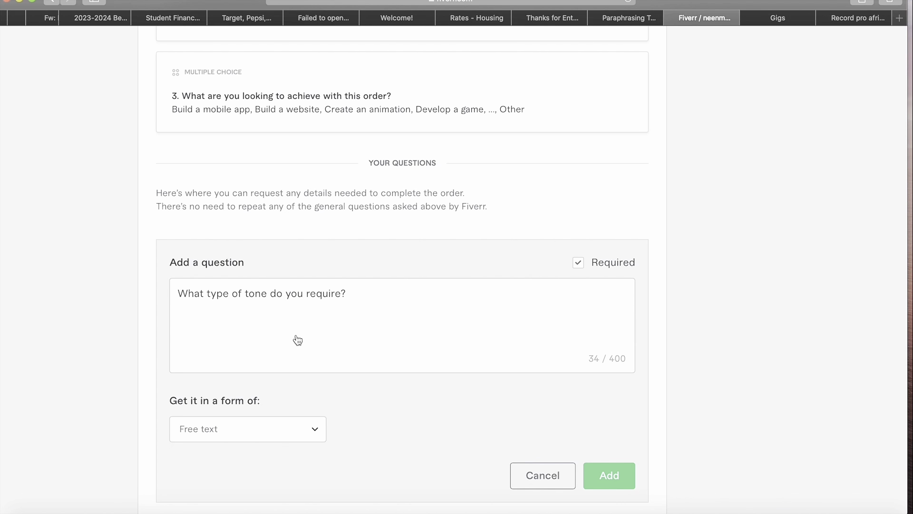
left_click(596, 478)
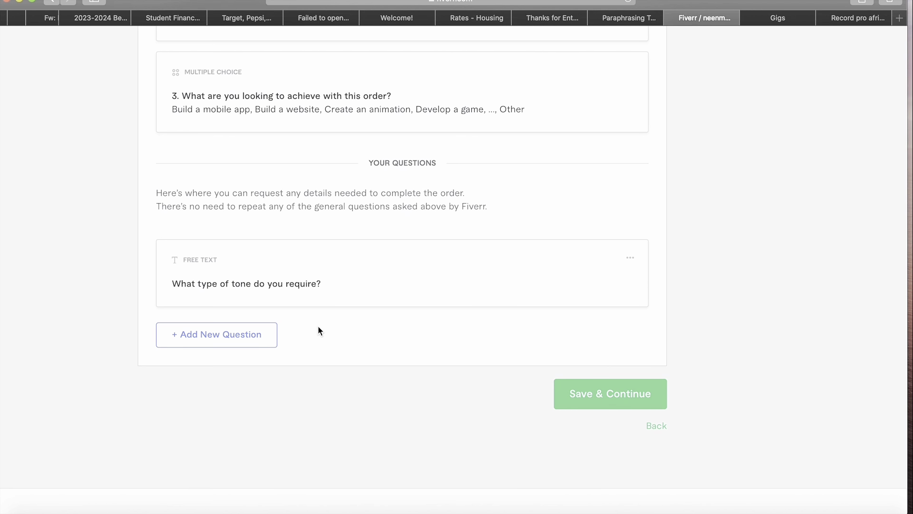
- Write a second buyer question: 'What type of pacing should I deliver in?'
left_click(273, 333)
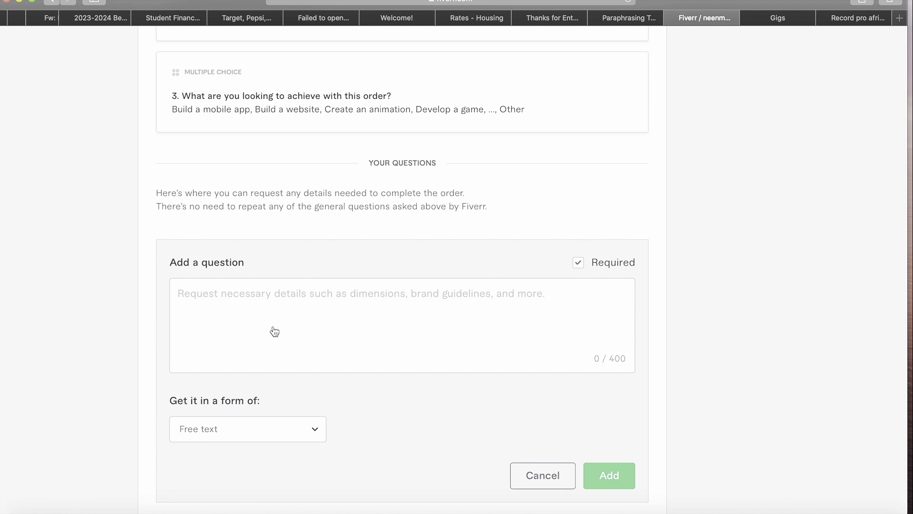
left_click(309, 302)
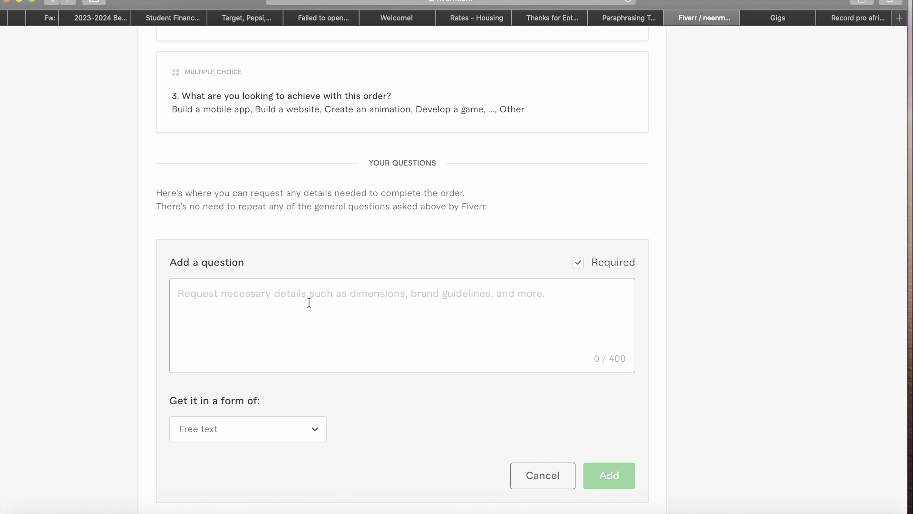
type("Hi")
key("BackSpace")
key("BackSpace")
type("DO")
key("BackSpace")
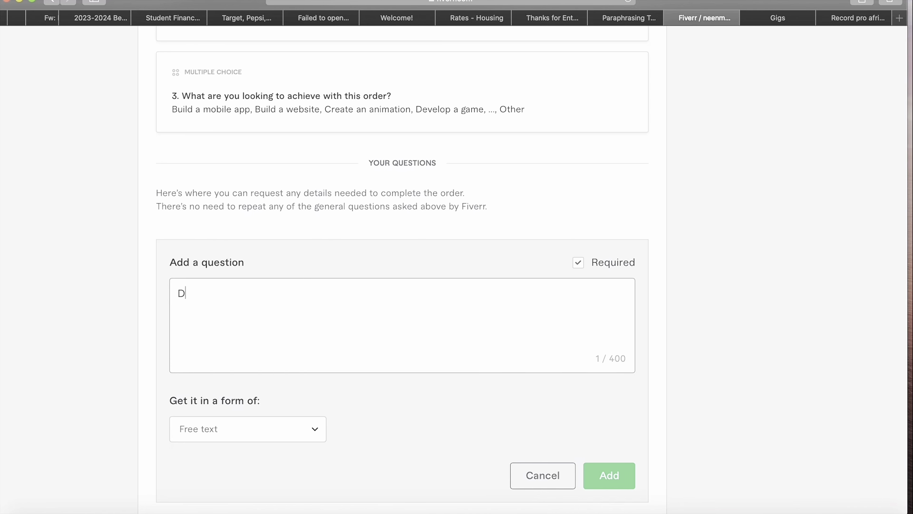
key("BackSpace")
key("BackSpace")
key("BackSpace")
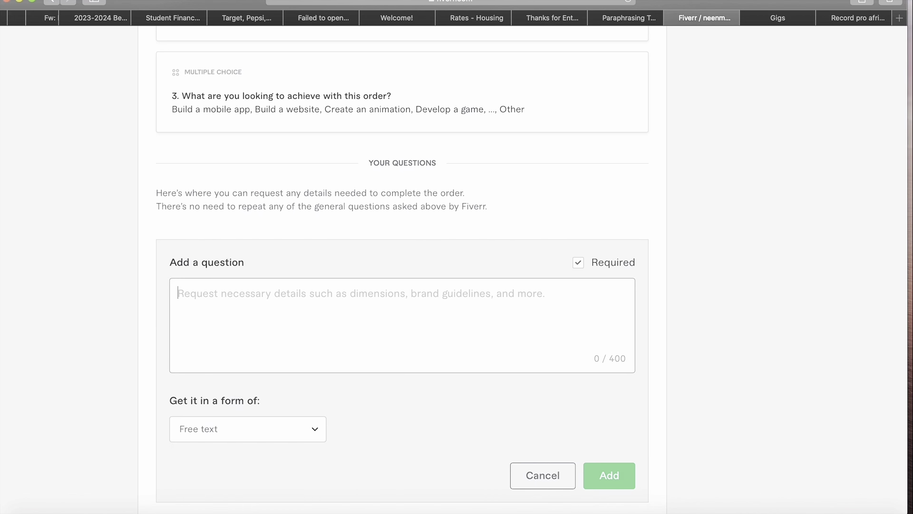
type("What t")
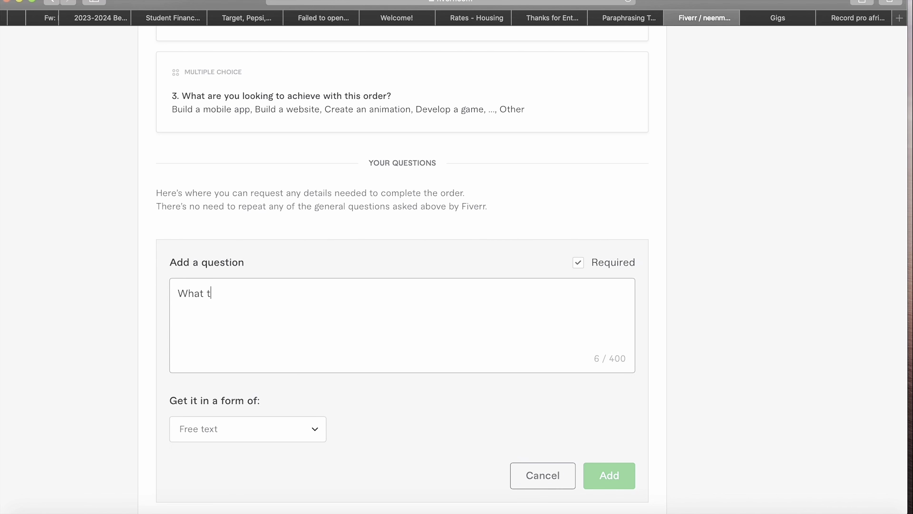
type("ype of pacing should I ")
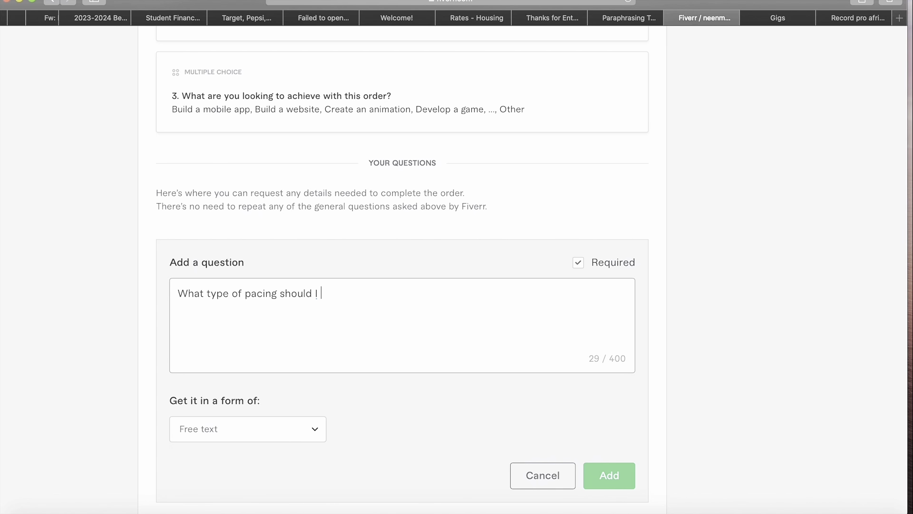
type("deliver i")
- Save the pacing question as a free-text requirement
left_click(610, 491)
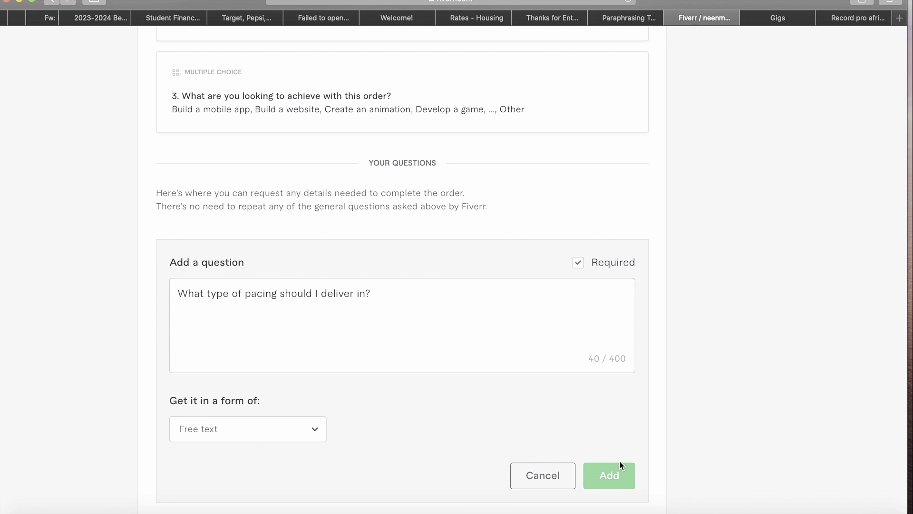
left_click(618, 475)
scroll(617, 475, "down", 2)
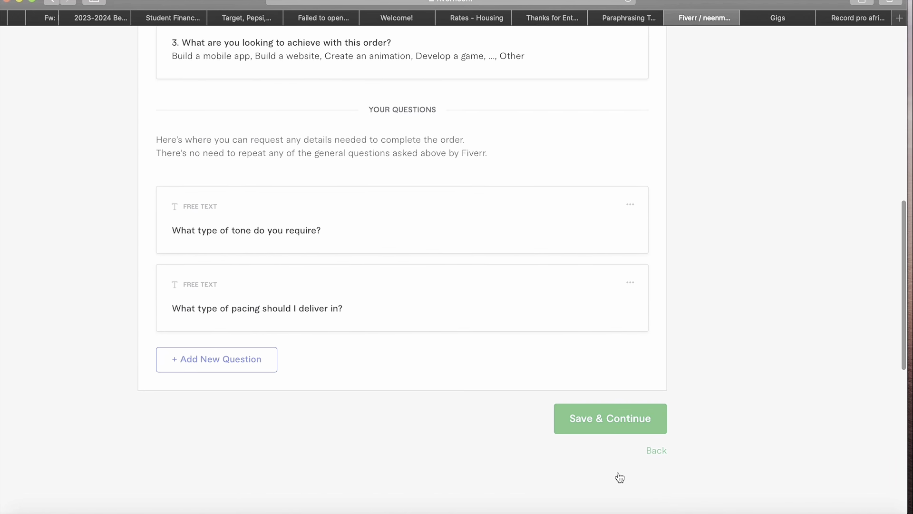
scroll(654, 424, "up", 1)
- Save the requirements and close the gig image tips on the Gallery step
left_click(653, 424)
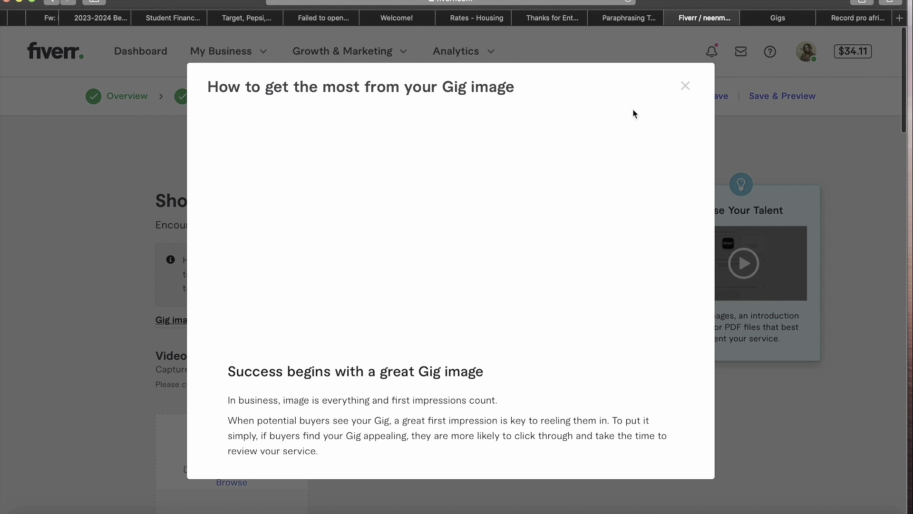
left_click(685, 86)
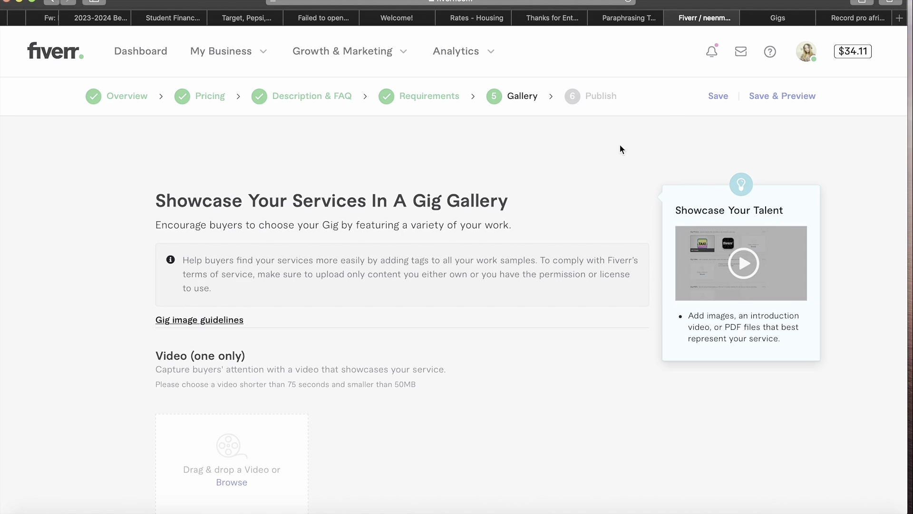
scroll(358, 311, "down", 2)
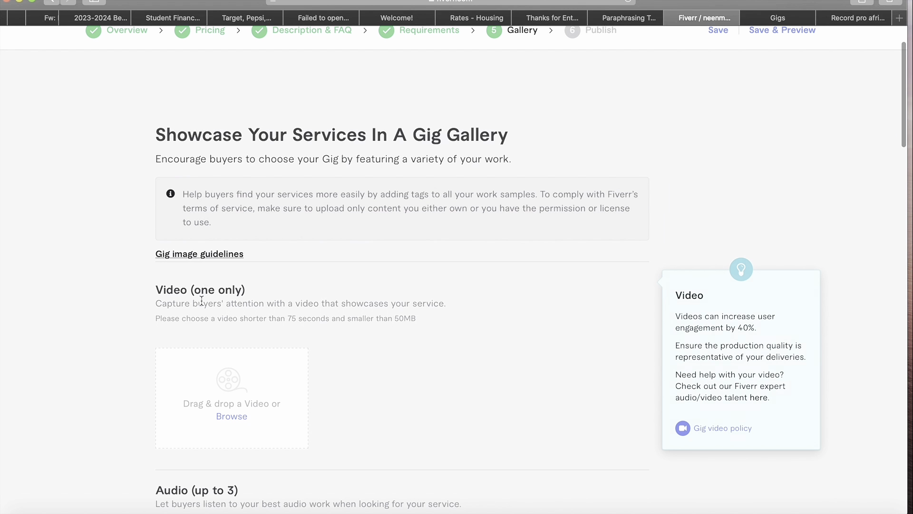
scroll(207, 312, "down", 1)
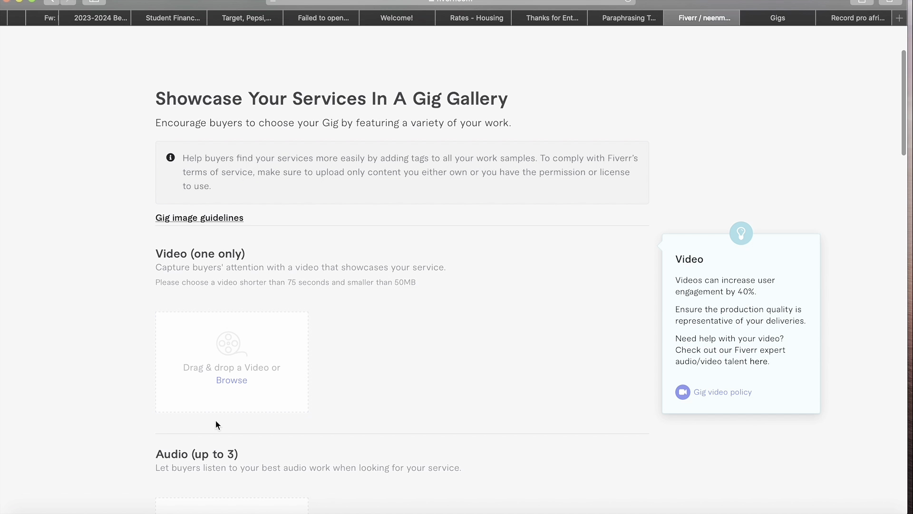
scroll(216, 421, "down", 4)
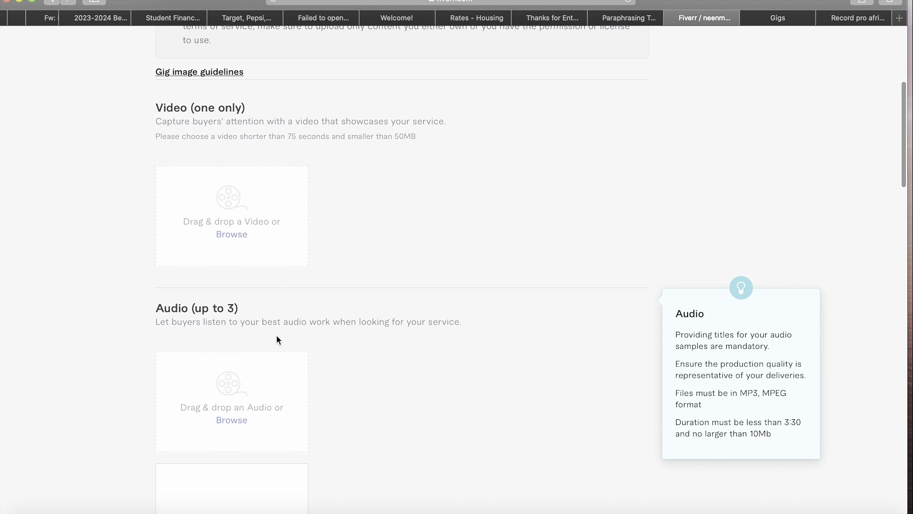
scroll(213, 385, "down", 3)
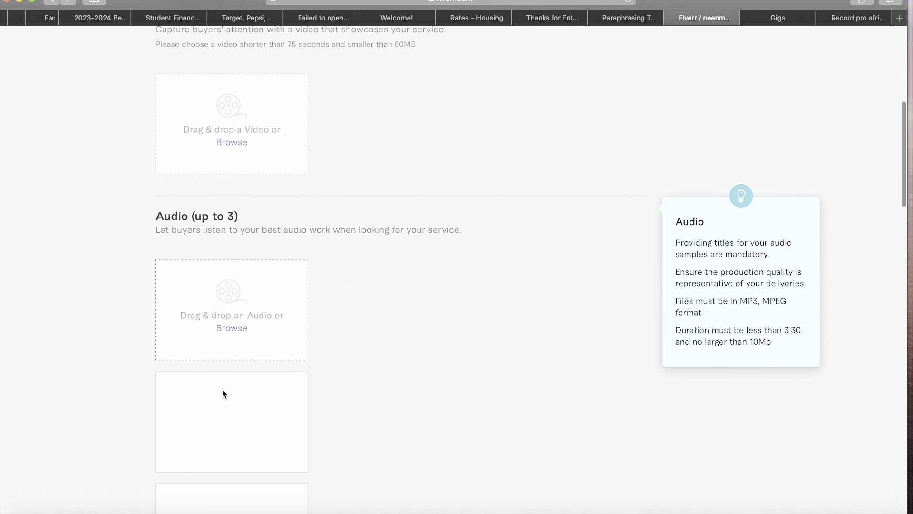
scroll(213, 449, "down", 3)
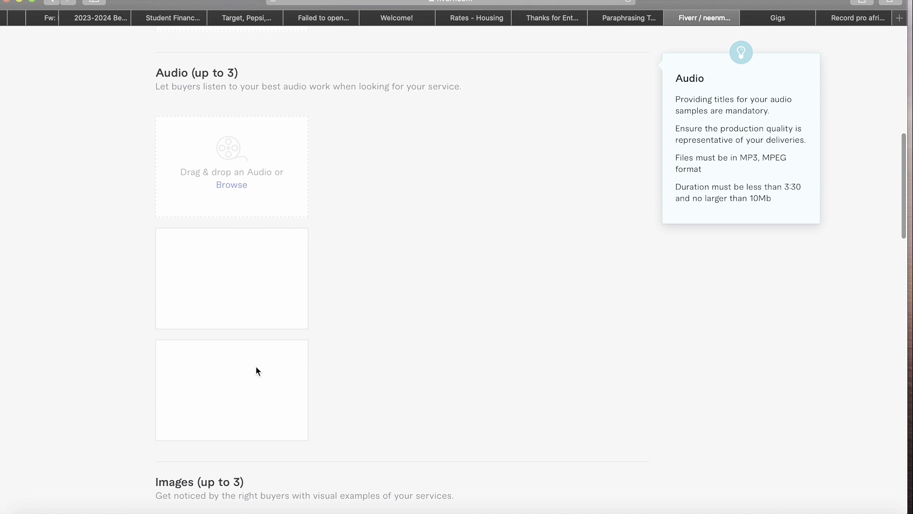
scroll(270, 370, "down", 5)
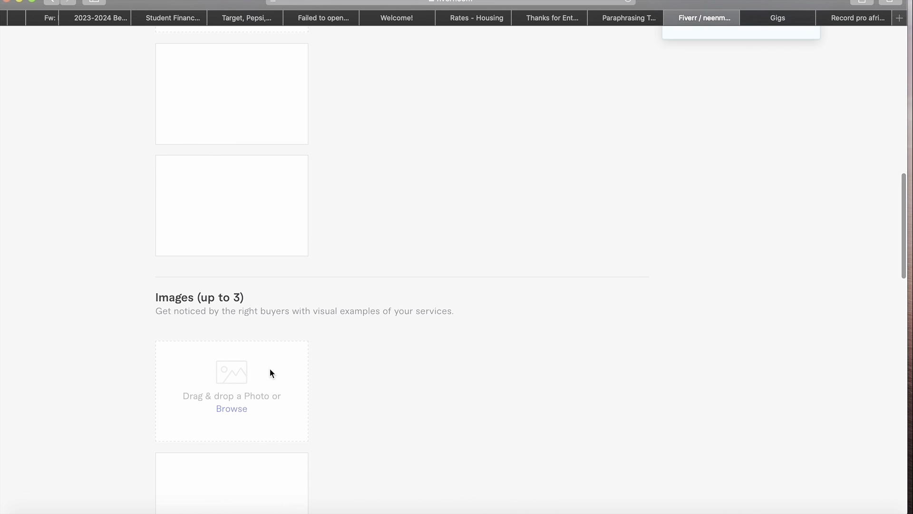
scroll(277, 442, "down", 8)
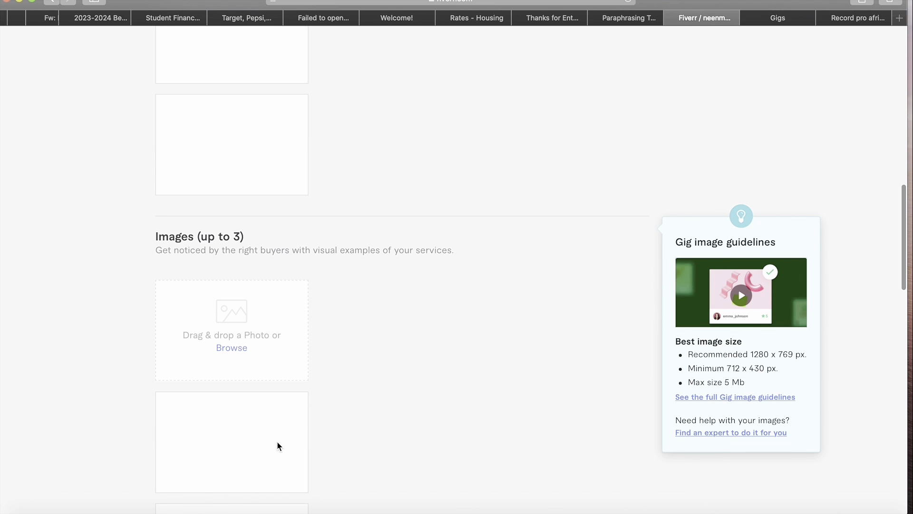
scroll(247, 441, "down", 7)
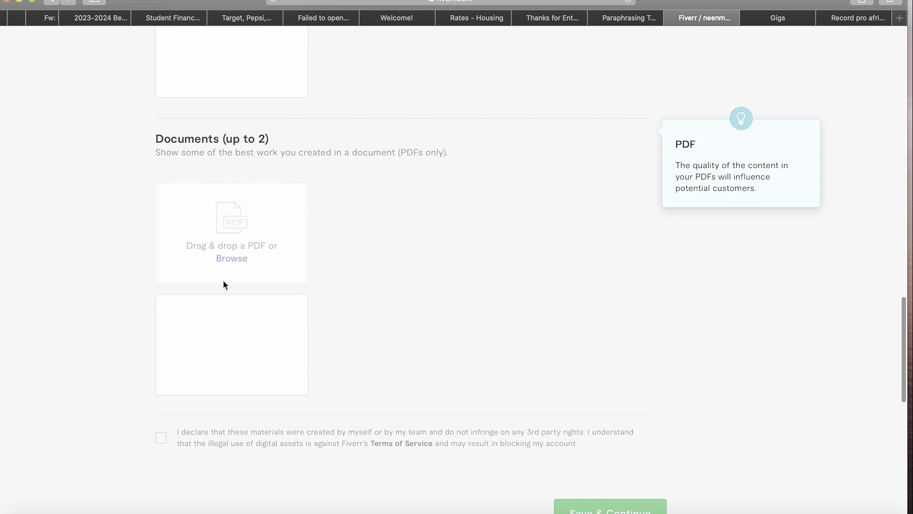
scroll(326, 287, "down", 5)
scroll(326, 287, "up", 20)
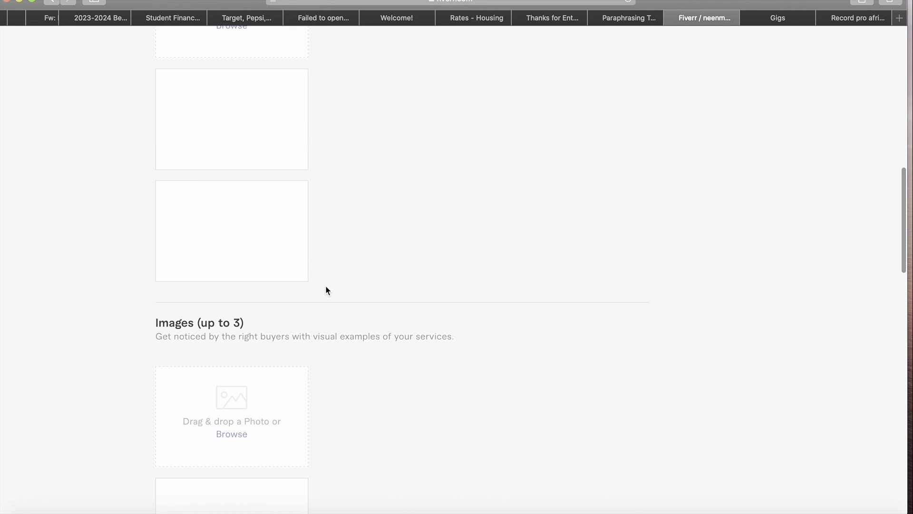
scroll(326, 287, "up", 2)
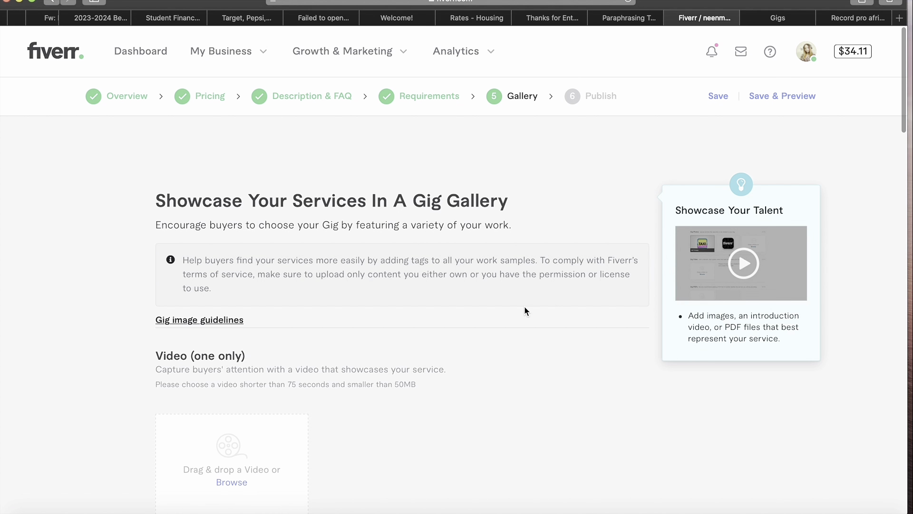
- Open the tag editor for the DEMO REEL audio sample in the Audio section
scroll(524, 310, "down", 2)
scroll(350, 265, "down", 6)
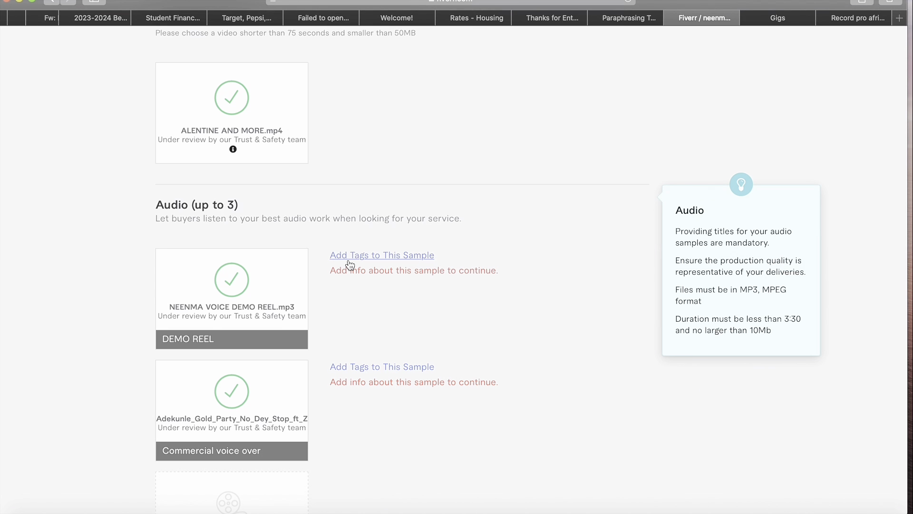
scroll(349, 262, "up", 3)
scroll(352, 324, "down", 3)
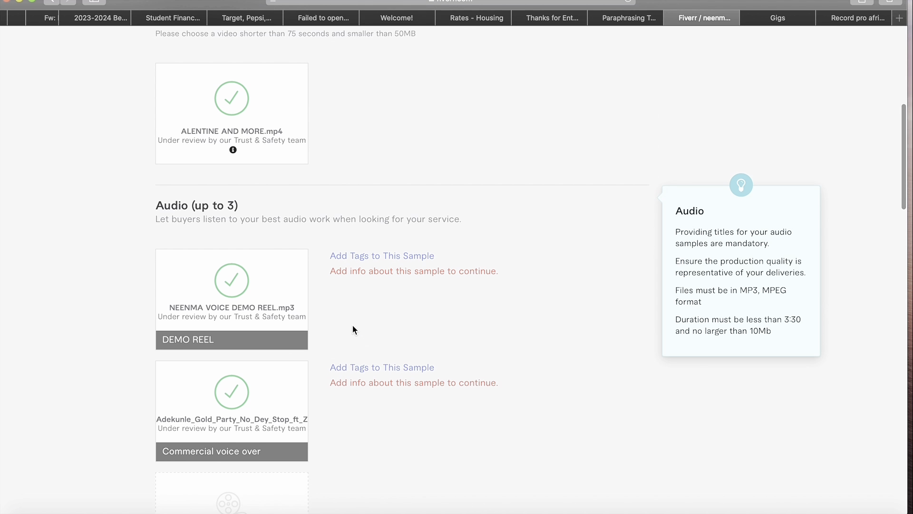
left_click(421, 257)
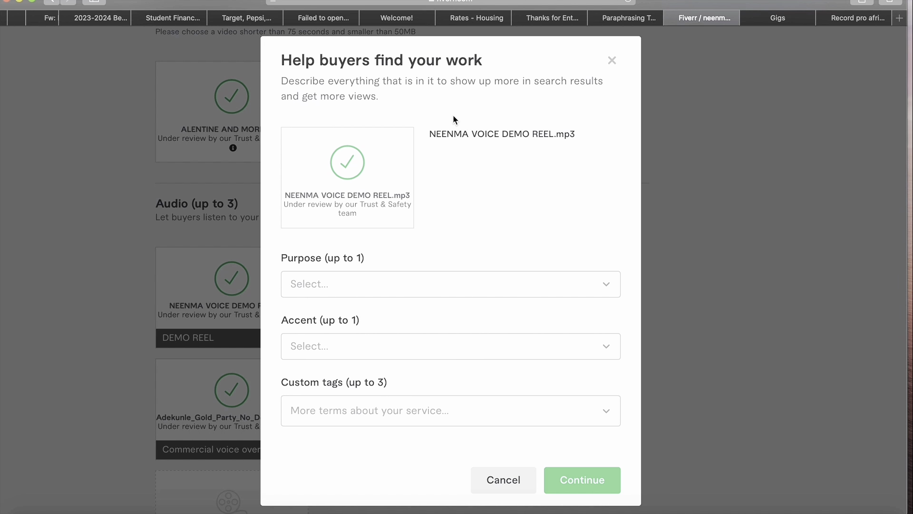
- Set the demo reel's purpose to Video narration only and accent to English - American
left_click(426, 289)
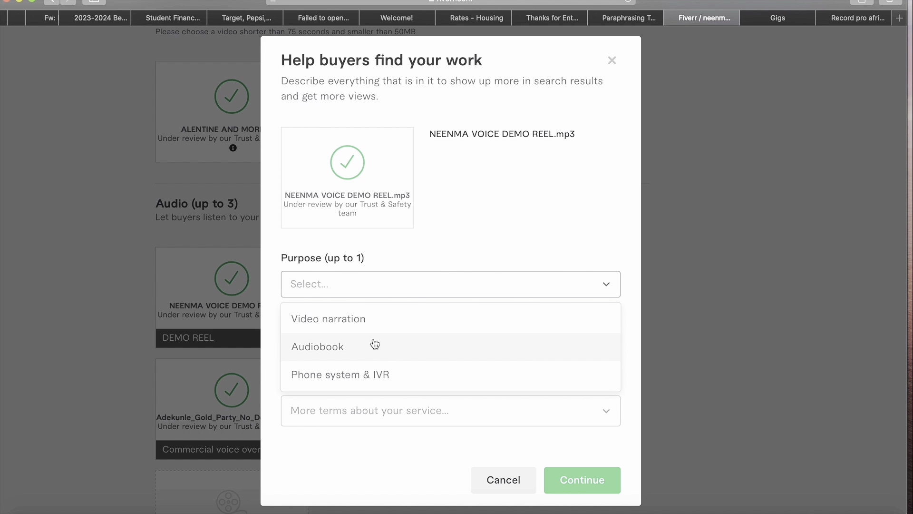
left_click(371, 325)
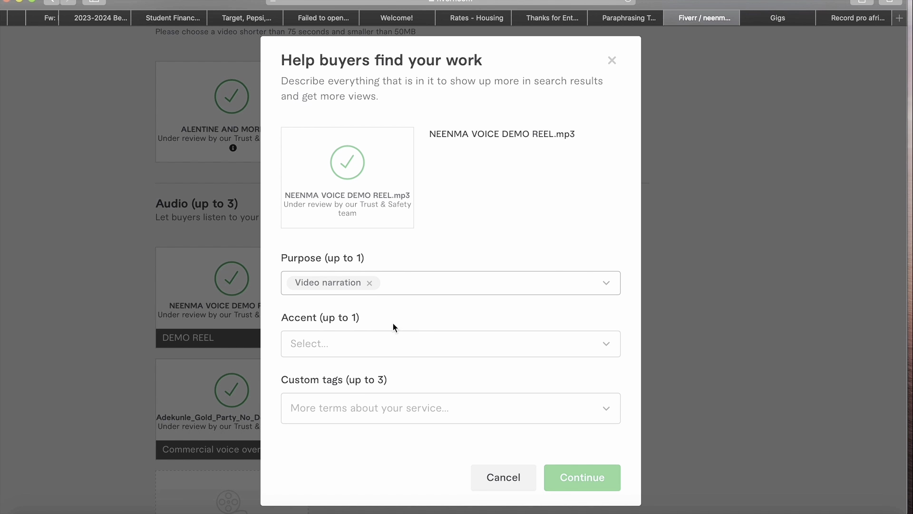
left_click(434, 342)
left_click(407, 386)
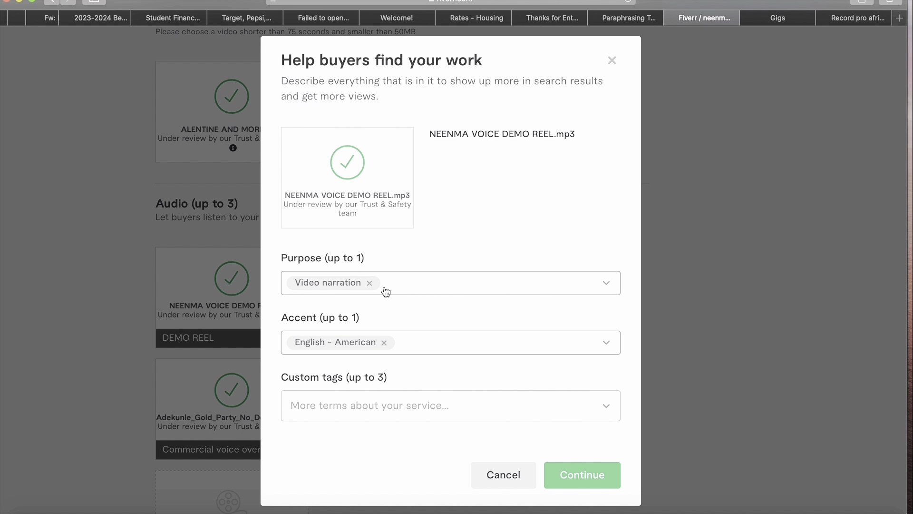
left_click(552, 289)
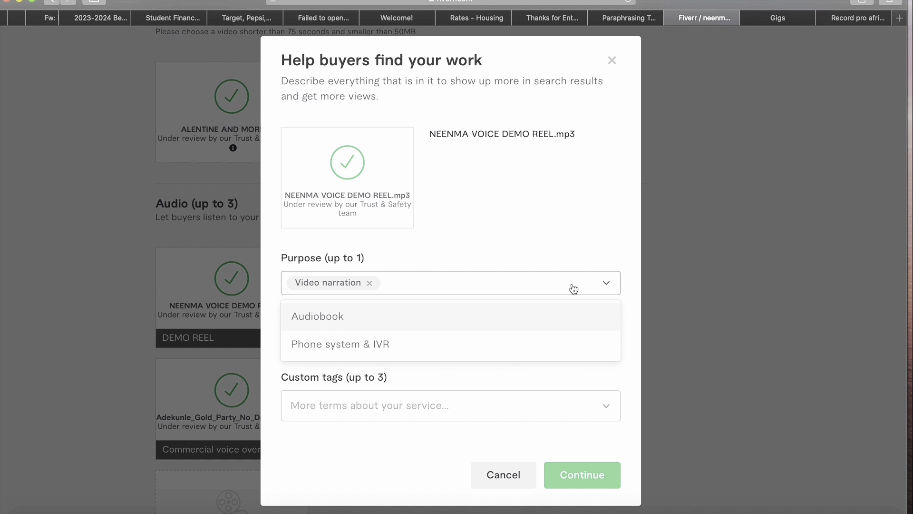
left_click(620, 287)
left_click(621, 287)
left_click(539, 323)
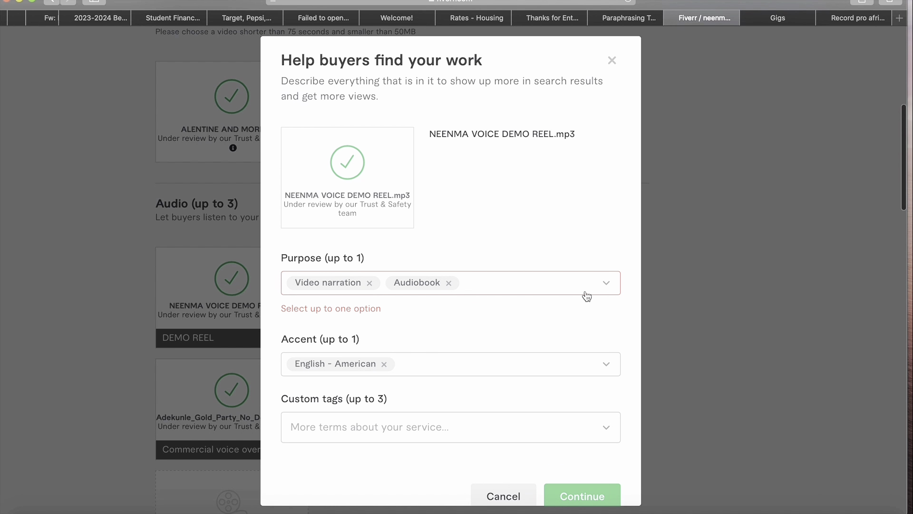
left_click(616, 285)
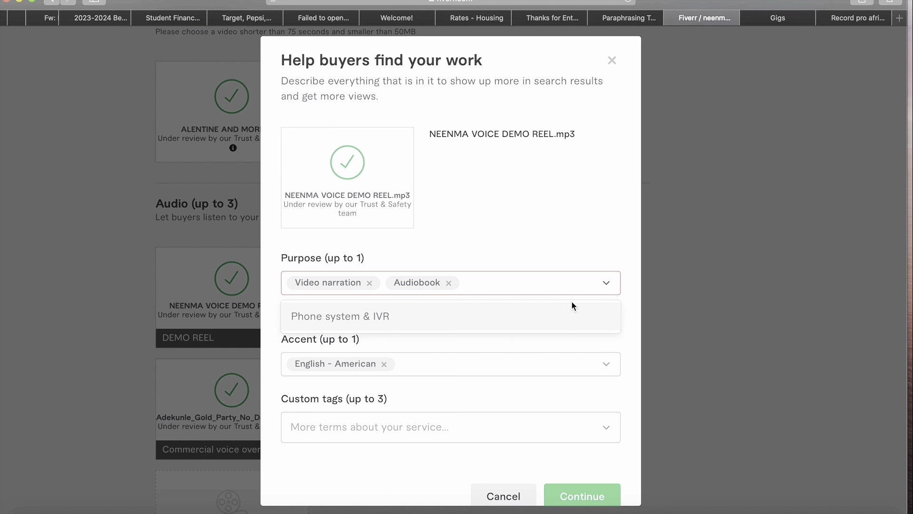
left_click(449, 283)
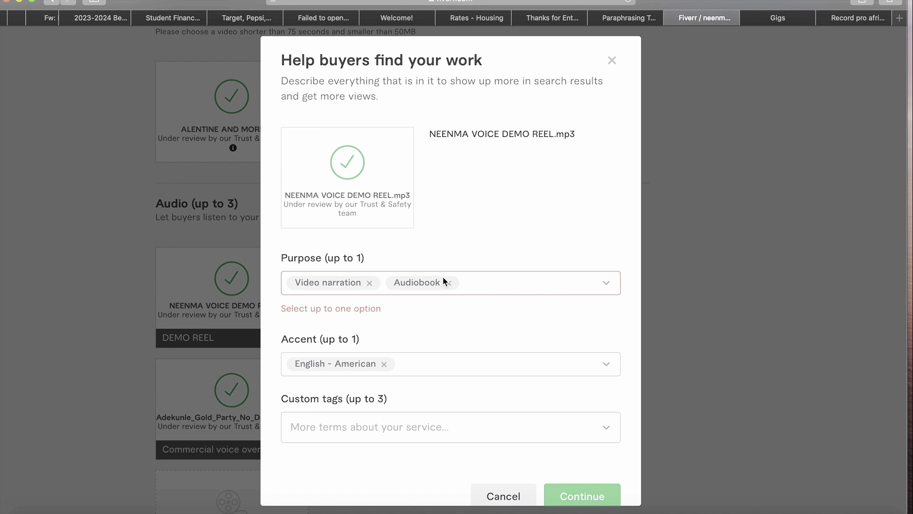
- Add custom tags Demo, Voiceover and Voice Acting, then confirm the sample's tags
left_click(361, 405)
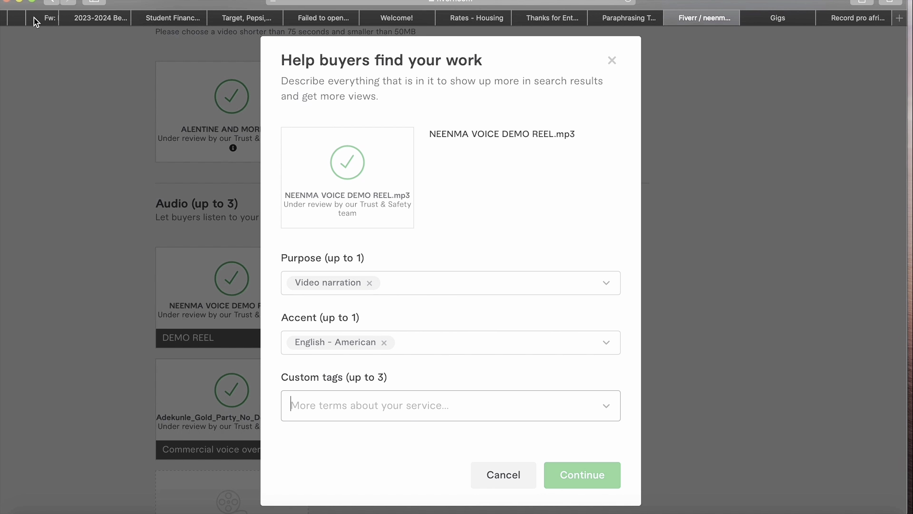
type("de")
mouse_move(33, 2)
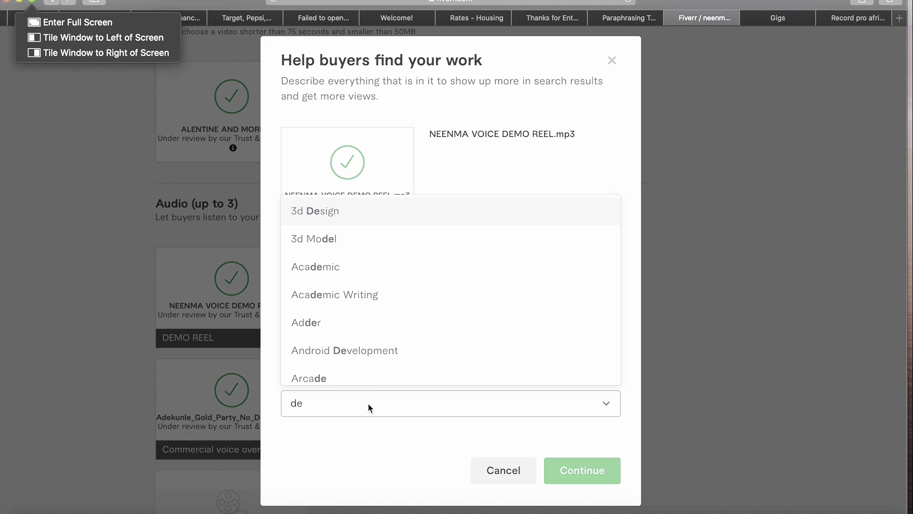
type("m")
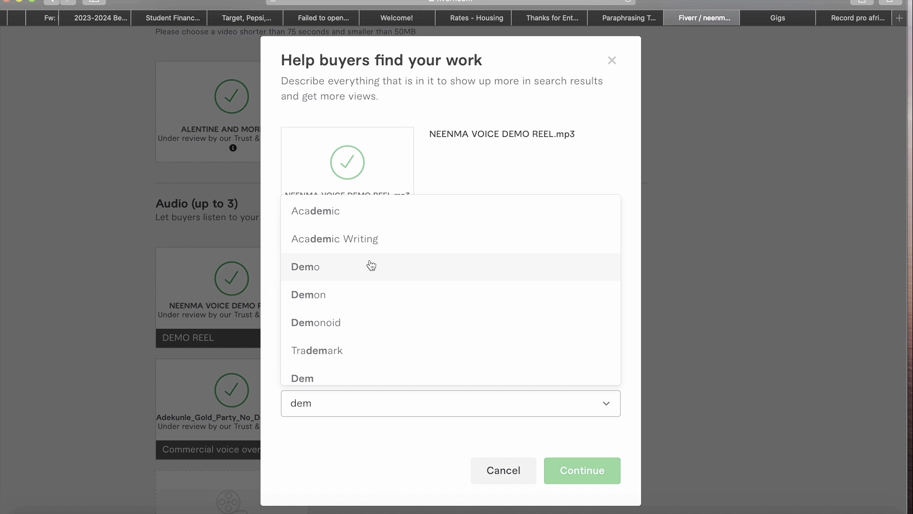
left_click(371, 265)
type("voice")
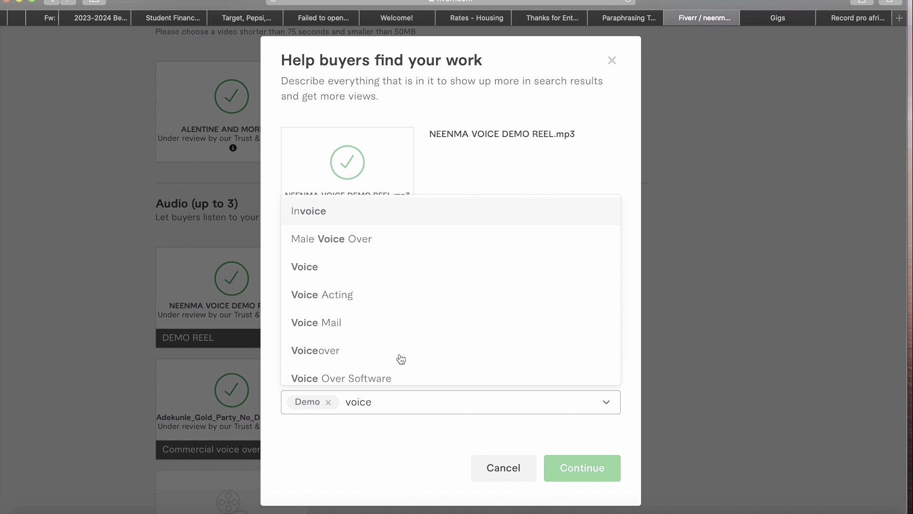
type("over")
left_click(365, 362)
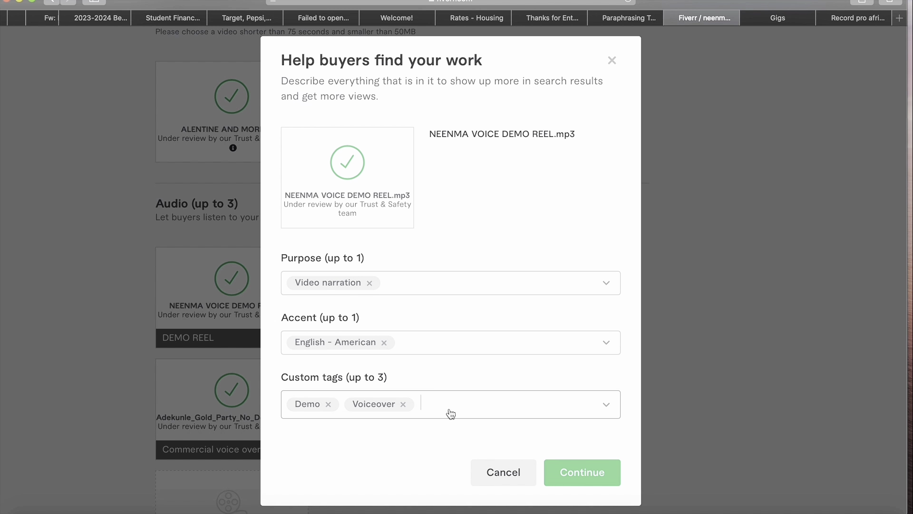
type("a")
key("BackSpace")
type("voicea")
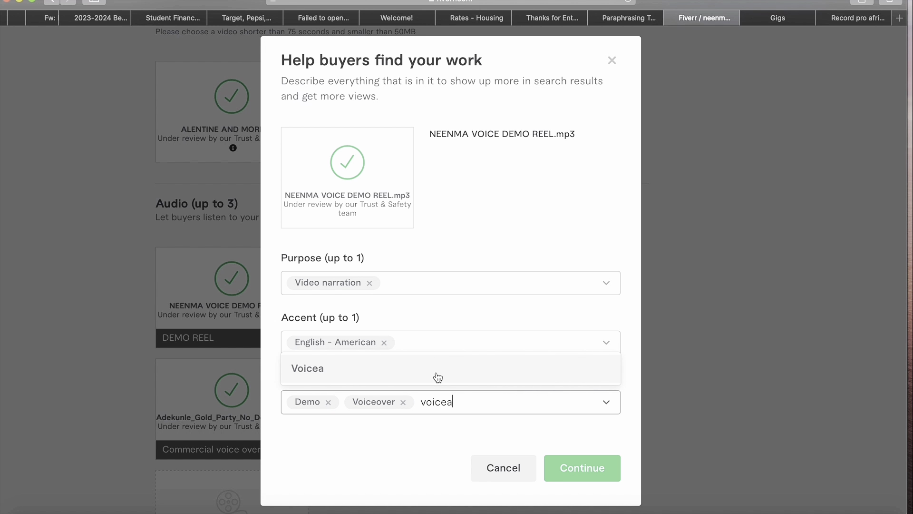
key("BackSpace")
left_click(368, 291)
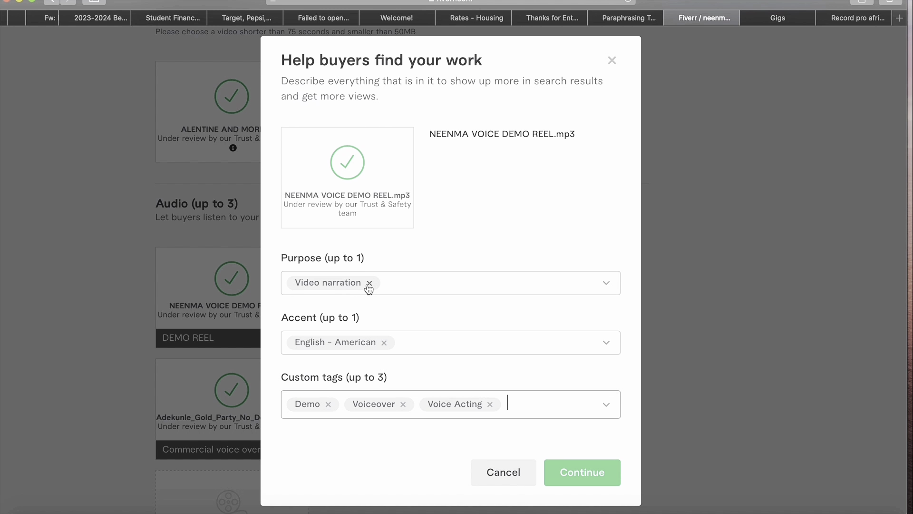
left_click(593, 472)
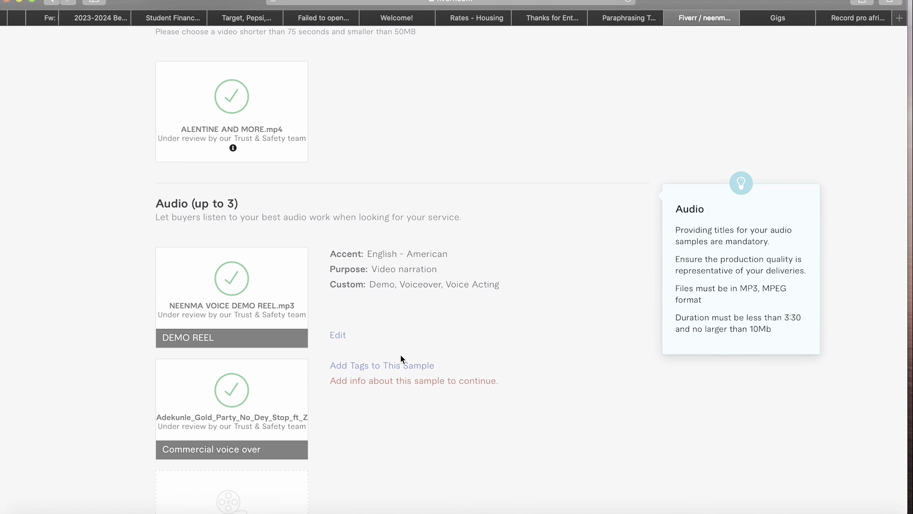
- Set the second audio sample's purpose to Video narration and accent to English - American
left_click(401, 364)
left_click(370, 281)
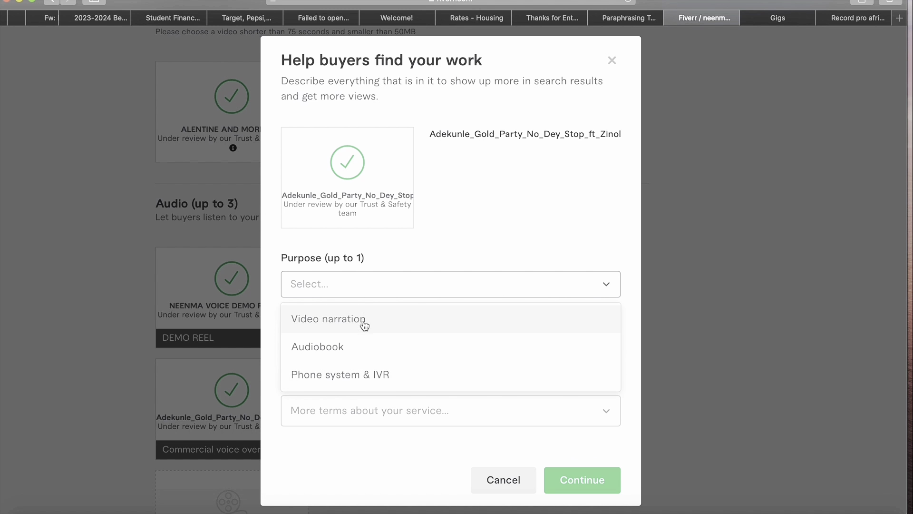
left_click(344, 326)
left_click(365, 343)
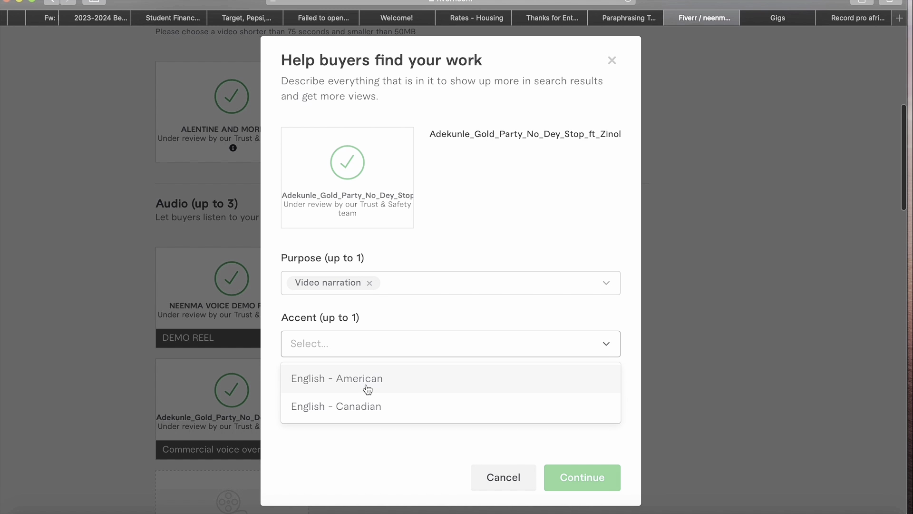
left_click(367, 379)
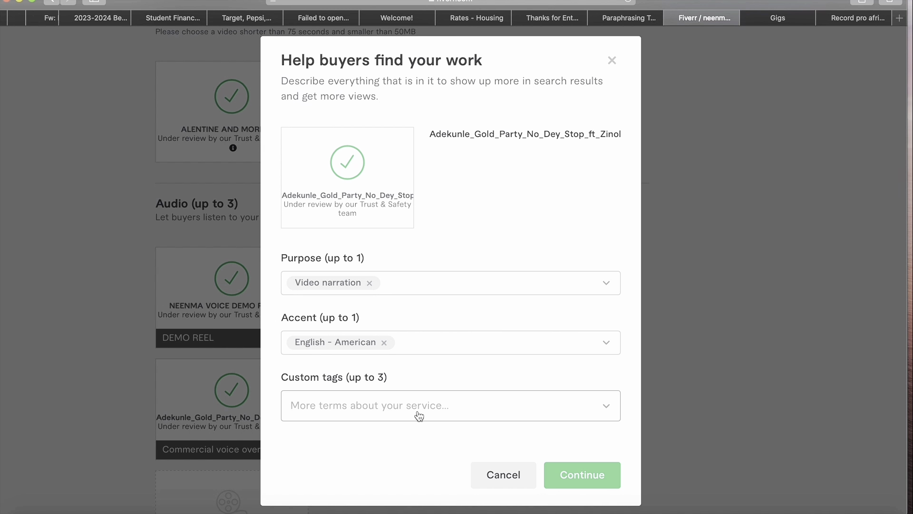
- Tag the second sample with Voiceover, Voice Acting and Voice Recording, then confirm
left_click(419, 417)
type("voice")
left_click(452, 346)
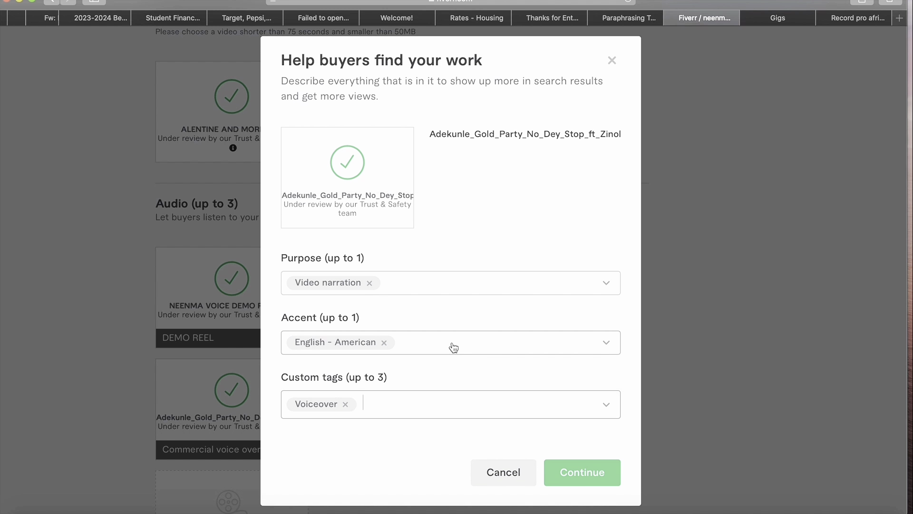
type("voice")
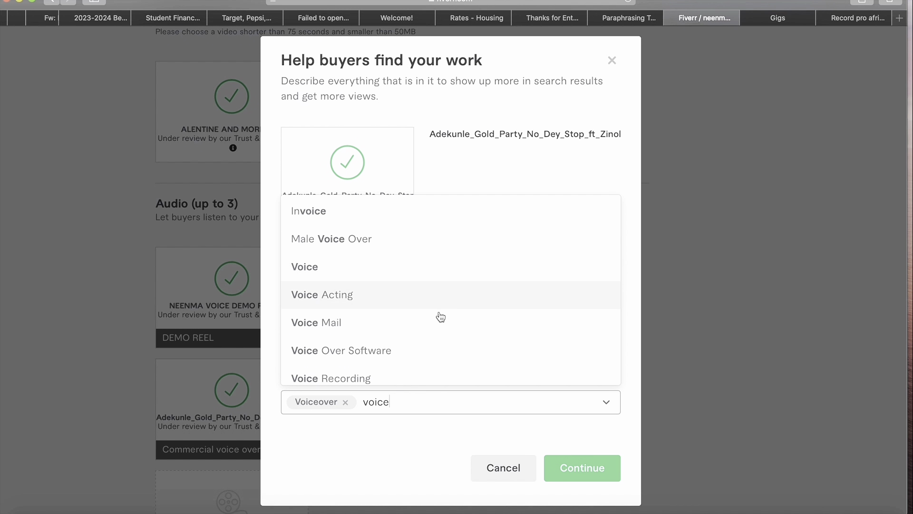
left_click(423, 299)
type("voice")
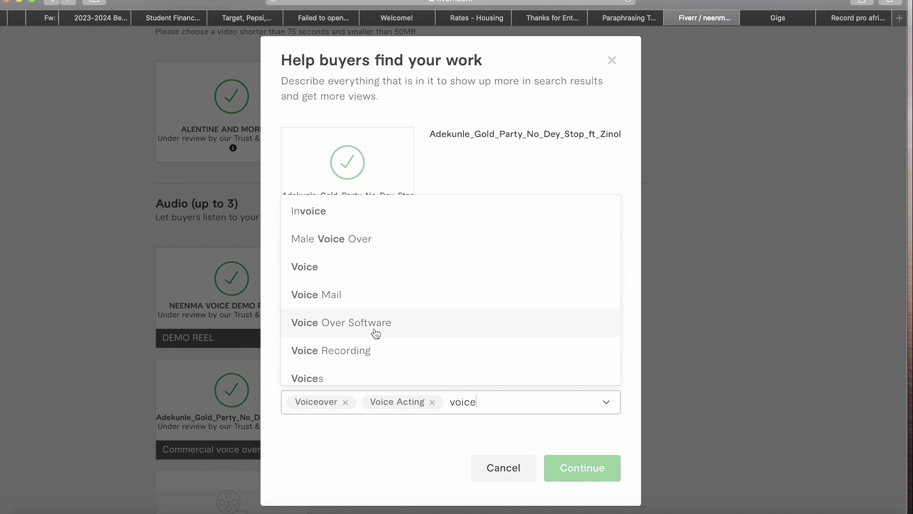
left_click(383, 348)
left_click(608, 472)
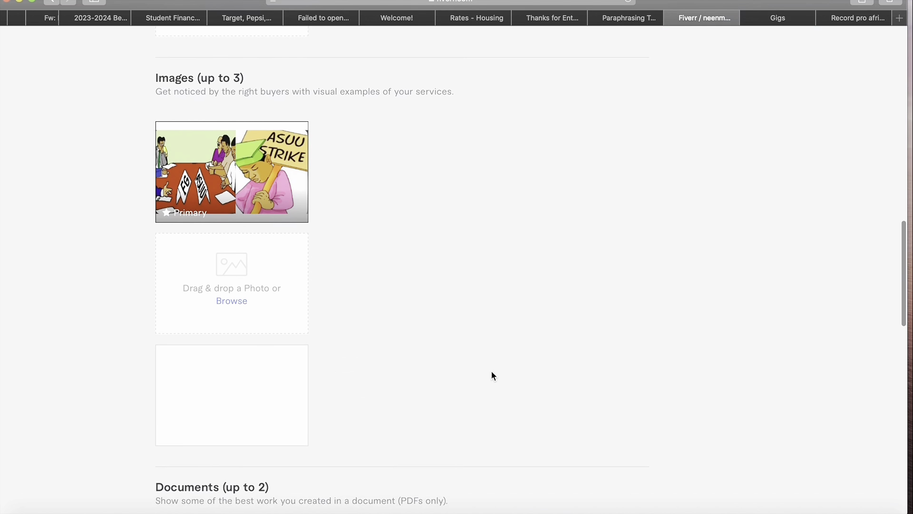
- Save the gallery and continue to the Publish step
scroll(491, 375, "down", 20)
scroll(687, 187, "up", 5)
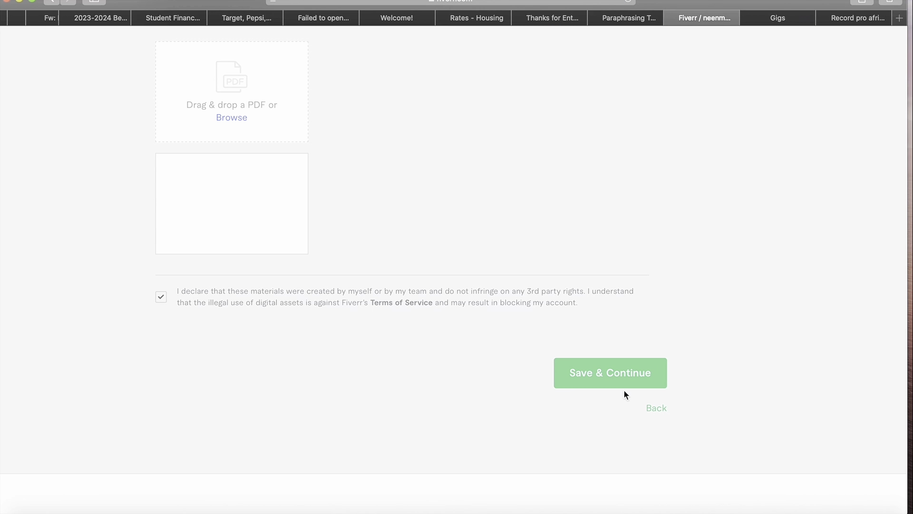
left_click(653, 374)
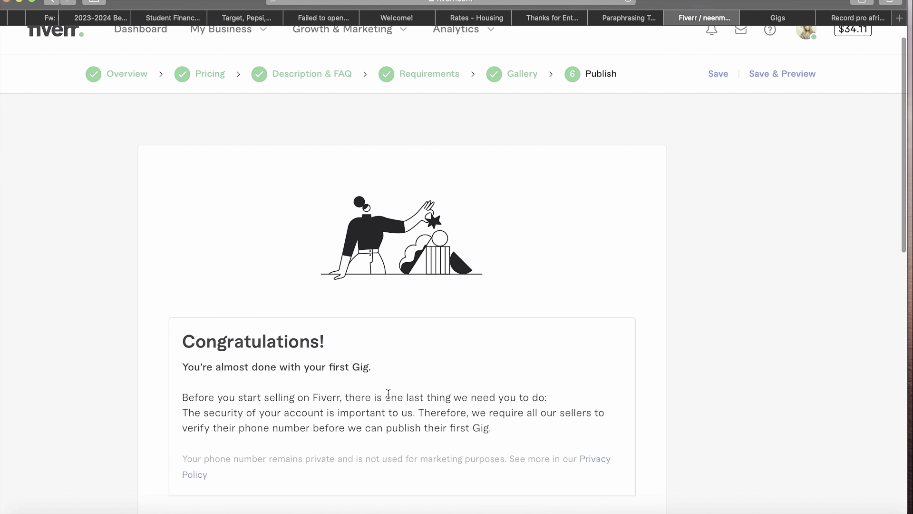
- Verify the account's Nigerian phone number and dismiss the success message
scroll(388, 393, "down", 2)
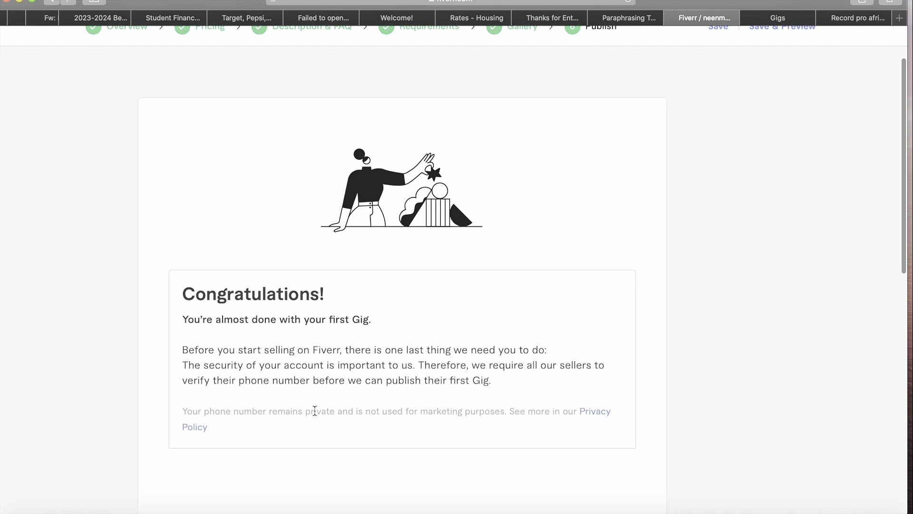
scroll(314, 410, "down", 3)
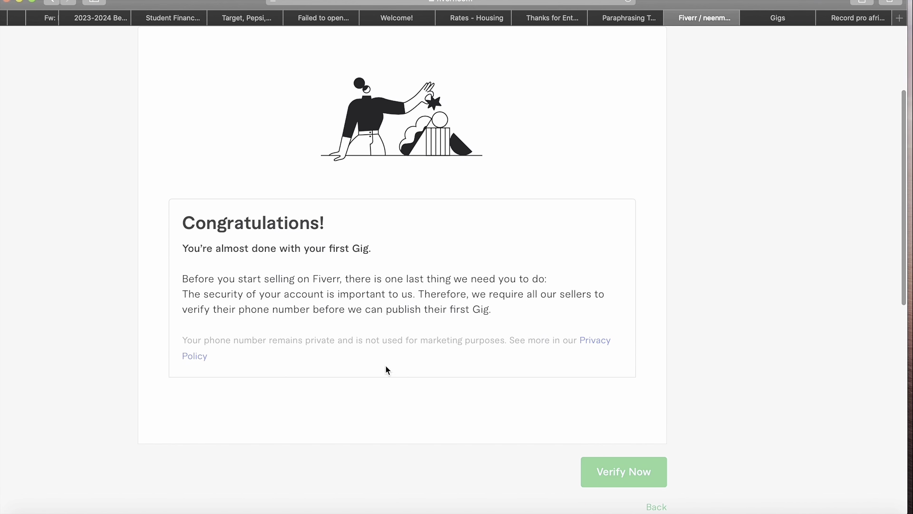
scroll(622, 464, "down", 2)
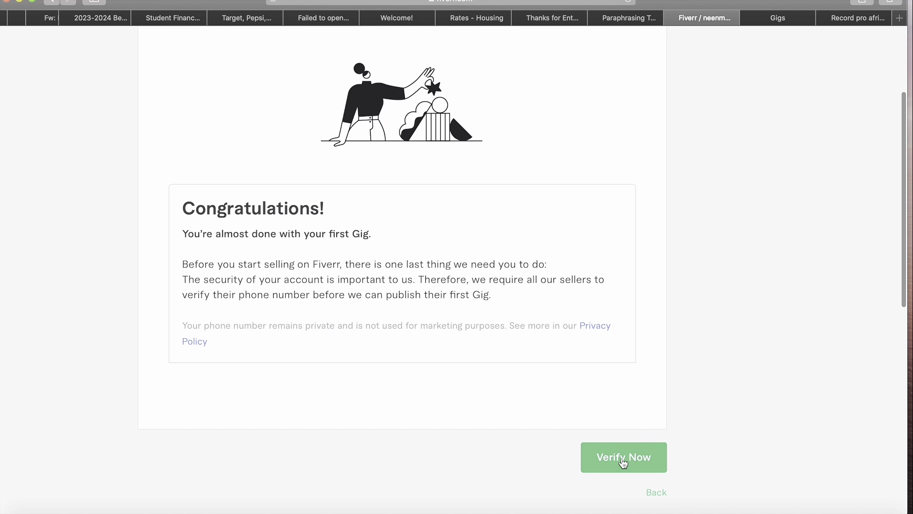
left_click(644, 424)
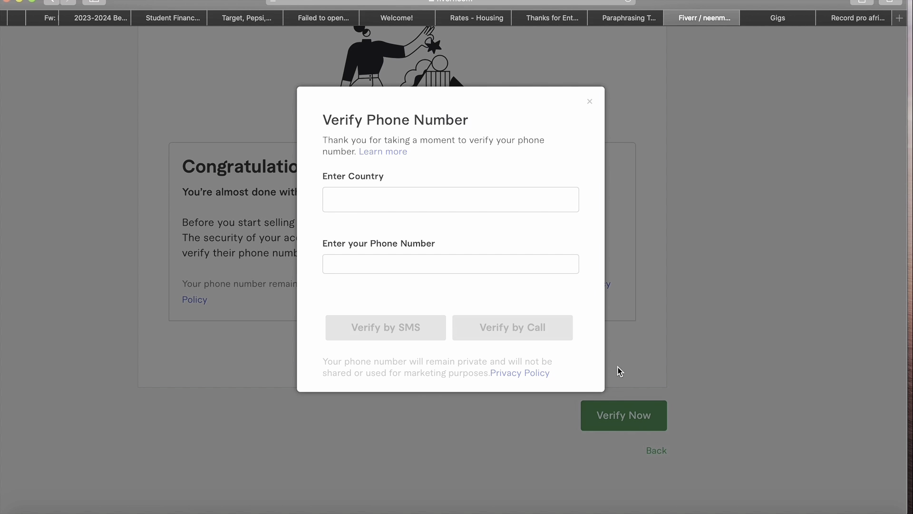
left_click(455, 260)
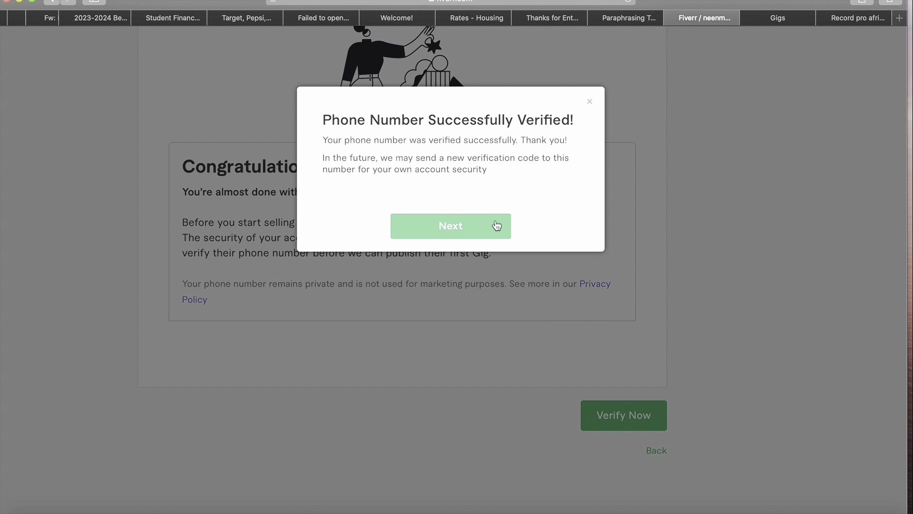
left_click(496, 225)
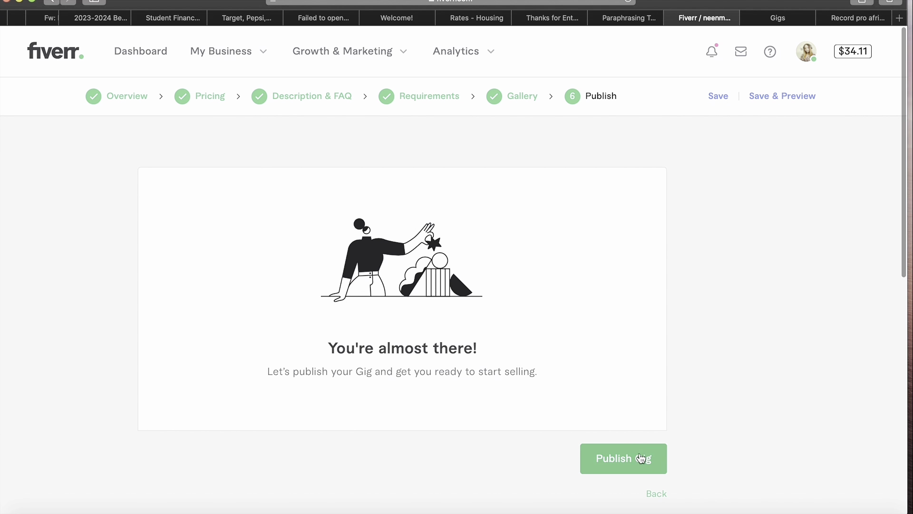
- Publish the gig and click Done on the 'open for business' confirmation
scroll(642, 456, "down", 2)
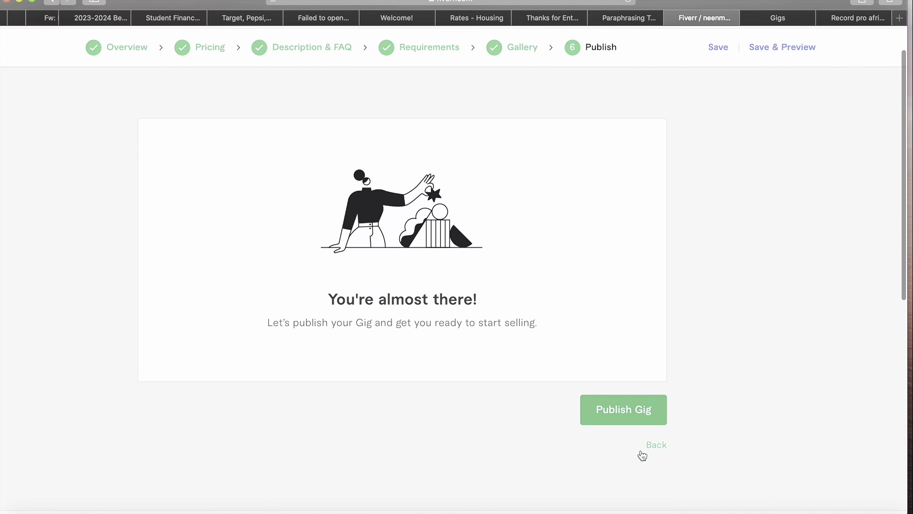
left_click(637, 396)
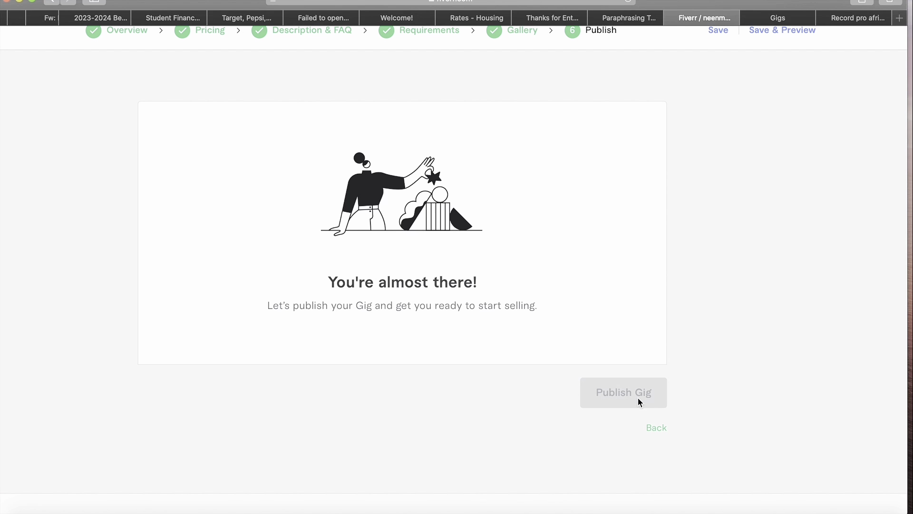
scroll(747, 256, "down", 3)
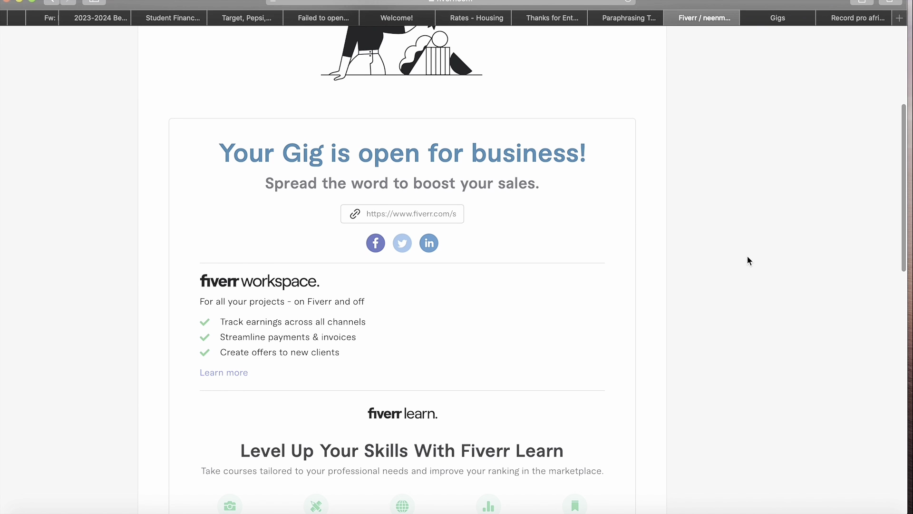
scroll(633, 361, "down", 3)
scroll(633, 360, "up", 3)
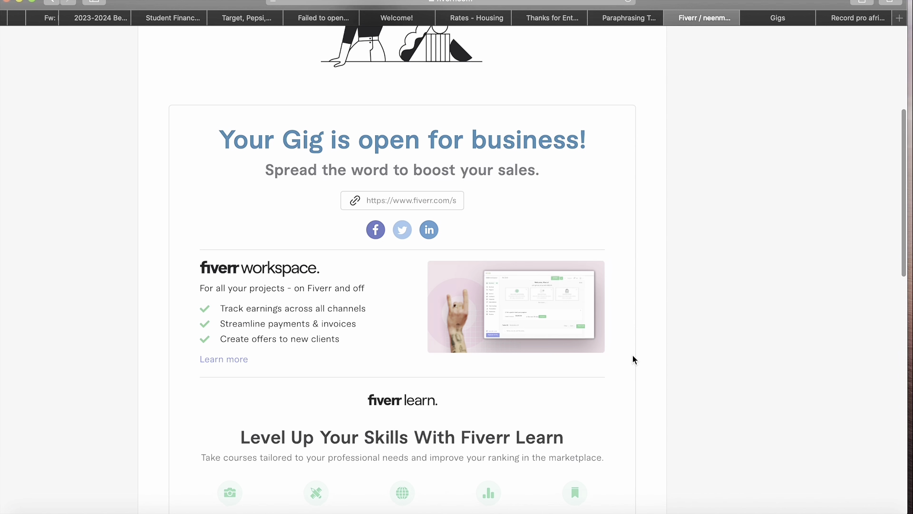
scroll(633, 360, "down", 5)
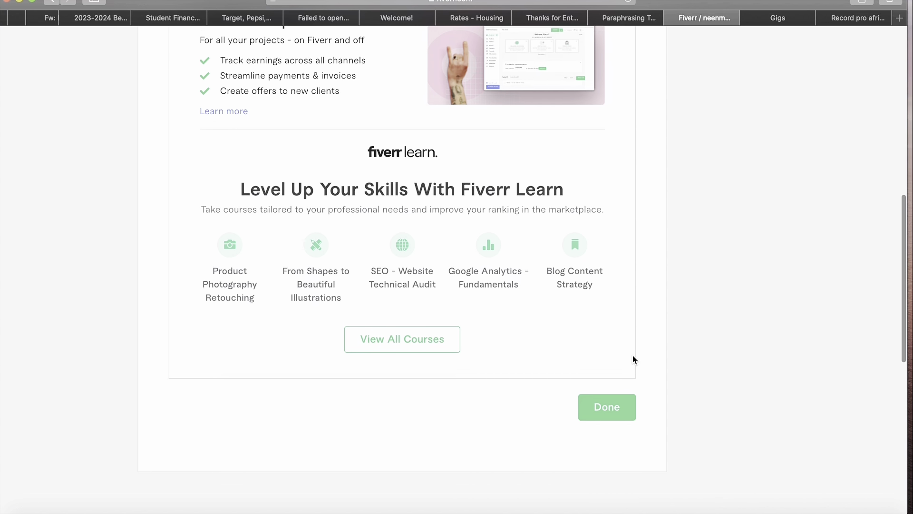
left_click(617, 417)
scroll(759, 327, "up", 1)
scroll(758, 322, "up", 10)
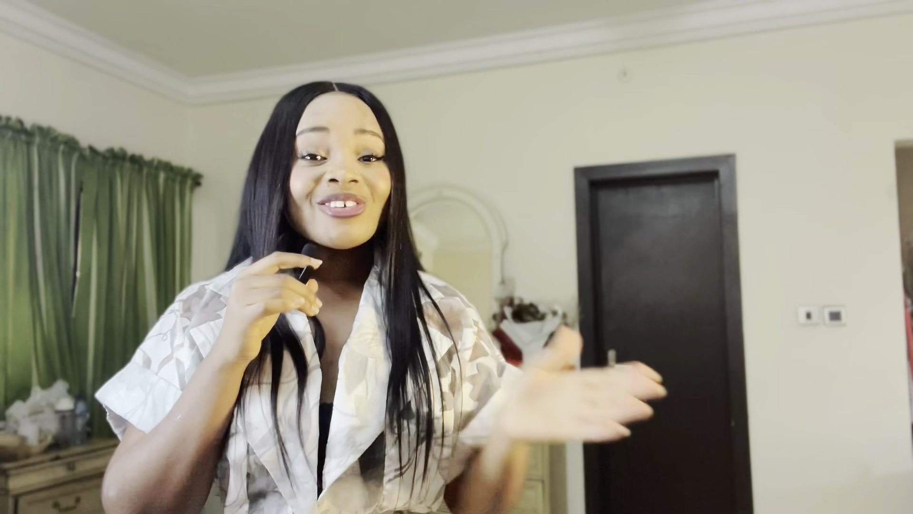